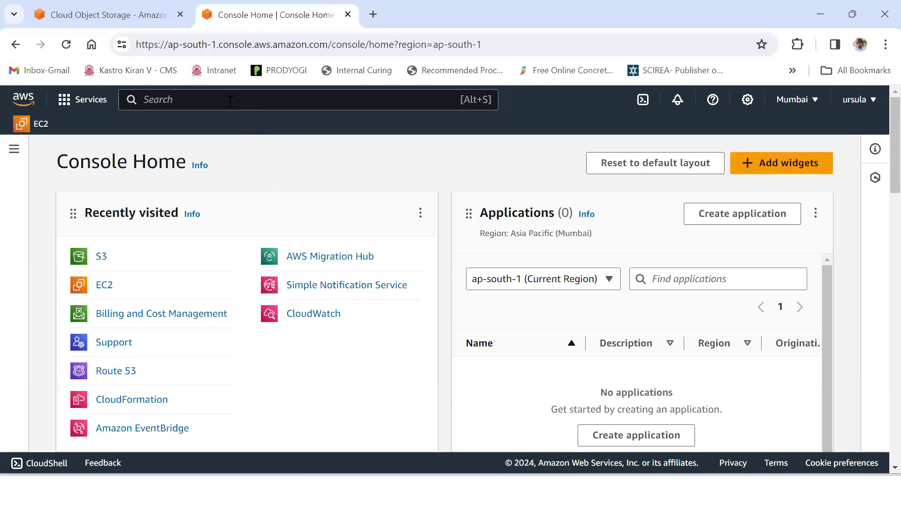
Step: Search the AWS services for "s3" and open the S3 service
click(185, 101)
text(s3)
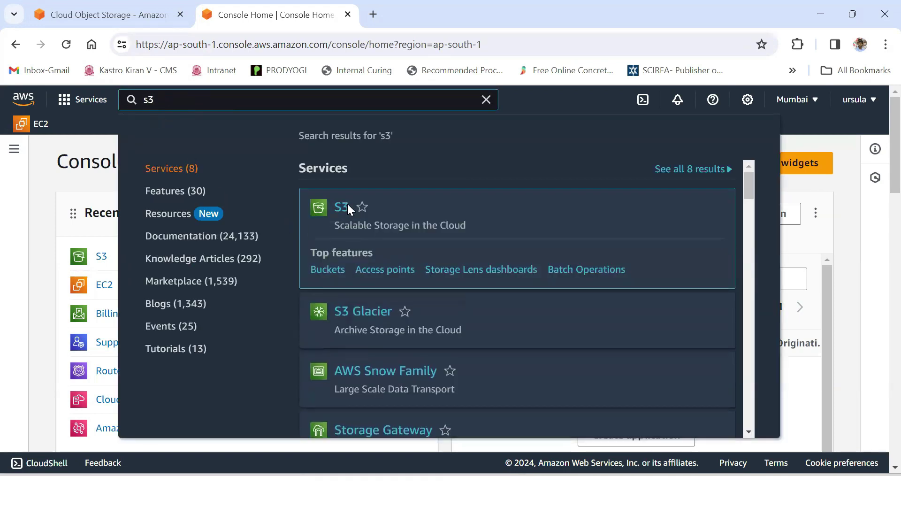
drag(334, 225, 468, 227)
click(322, 212)
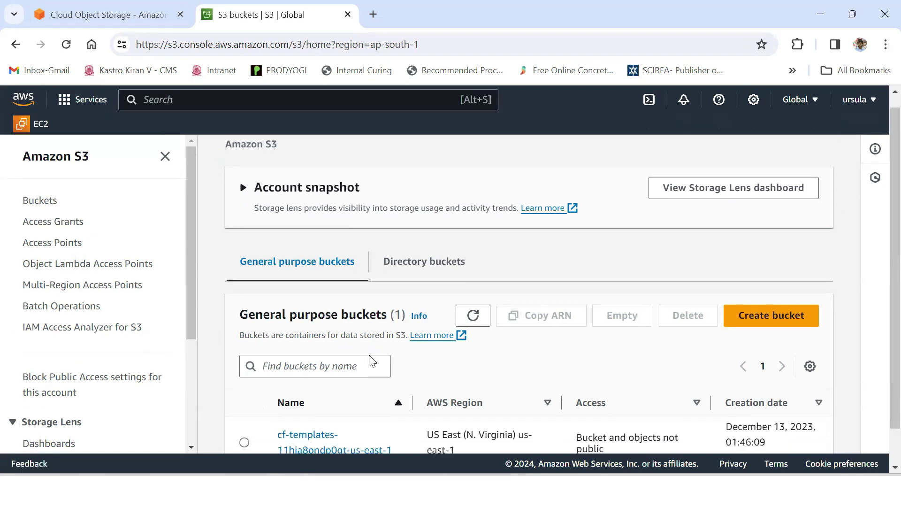
Step: View the directory buckets list, and start creating a new bucket from the general purpose buckets list
scroll(370, 361, down, 2)
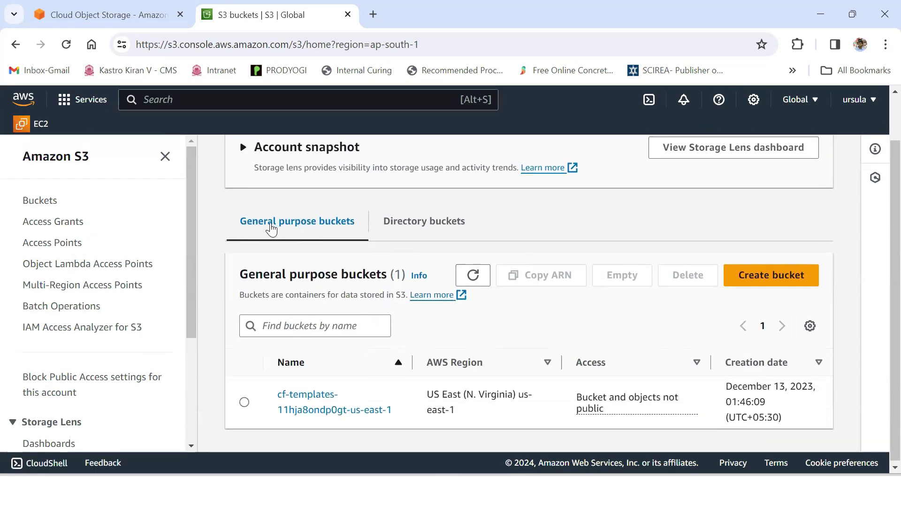
click(427, 225)
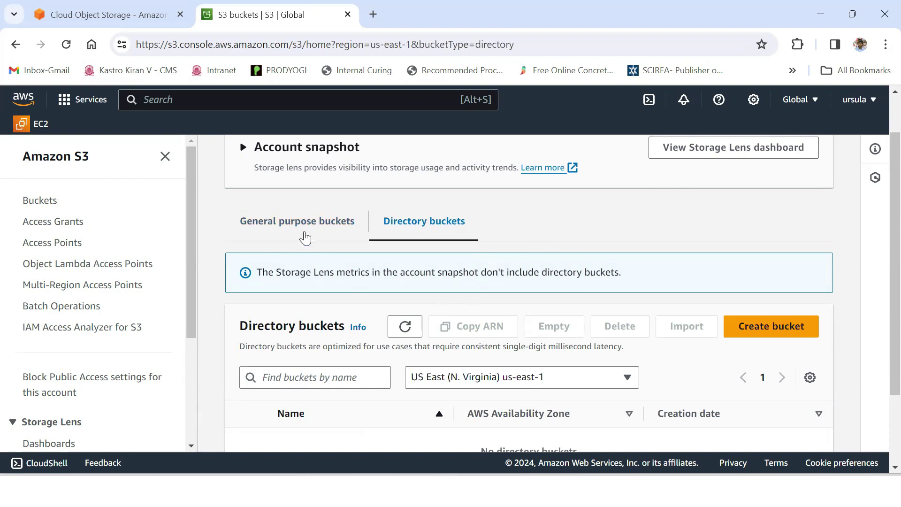
click(297, 231)
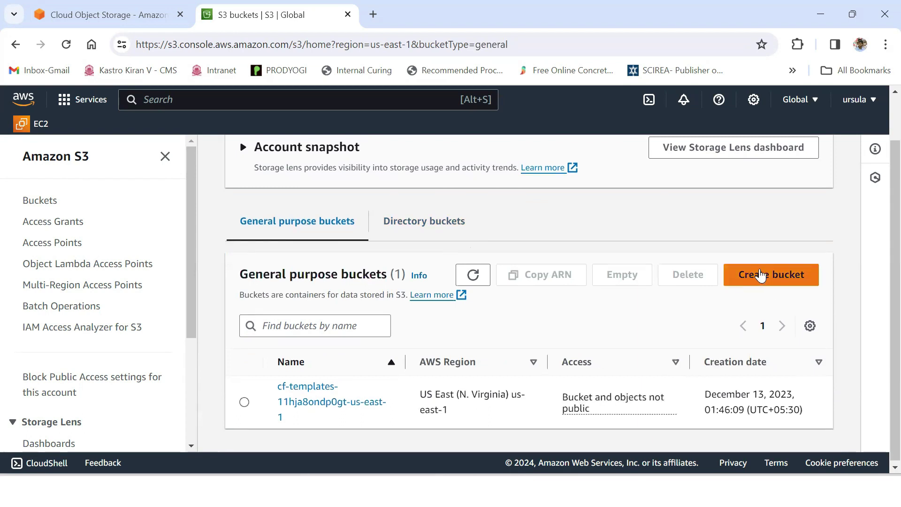
click(757, 278)
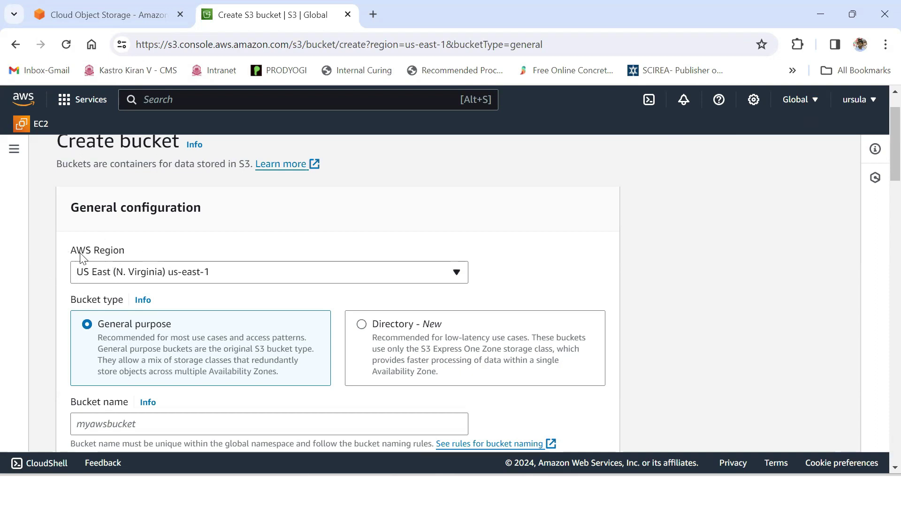
Step: Set the new bucket's AWS Region to Asia Pacific (Mumbai) ap-south-1
click(165, 272)
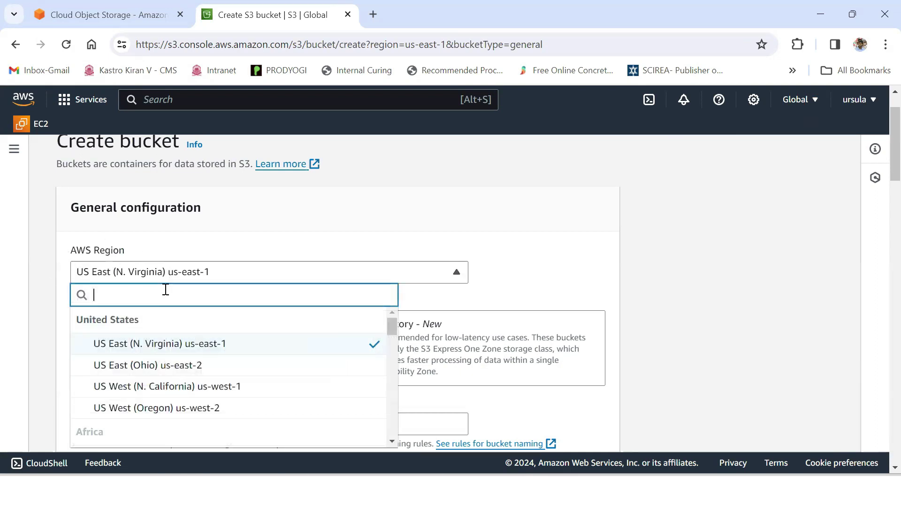
text(mum)
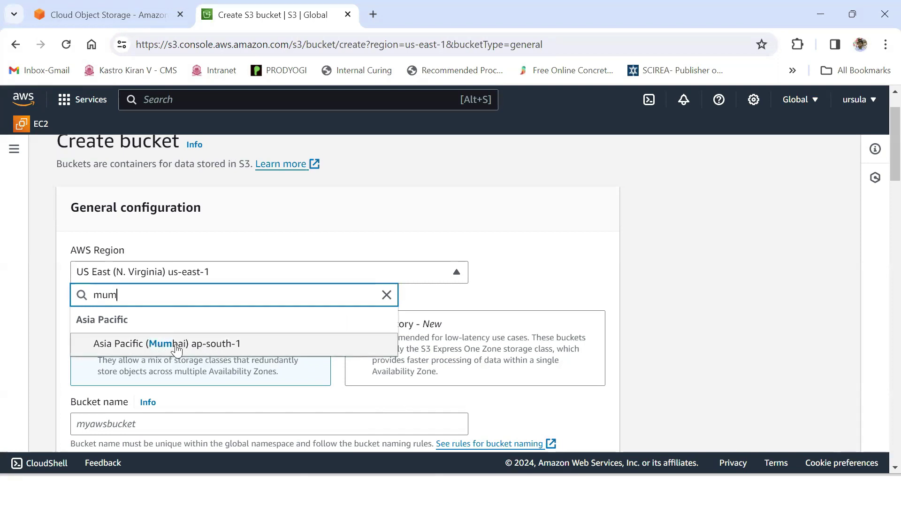
click(224, 345)
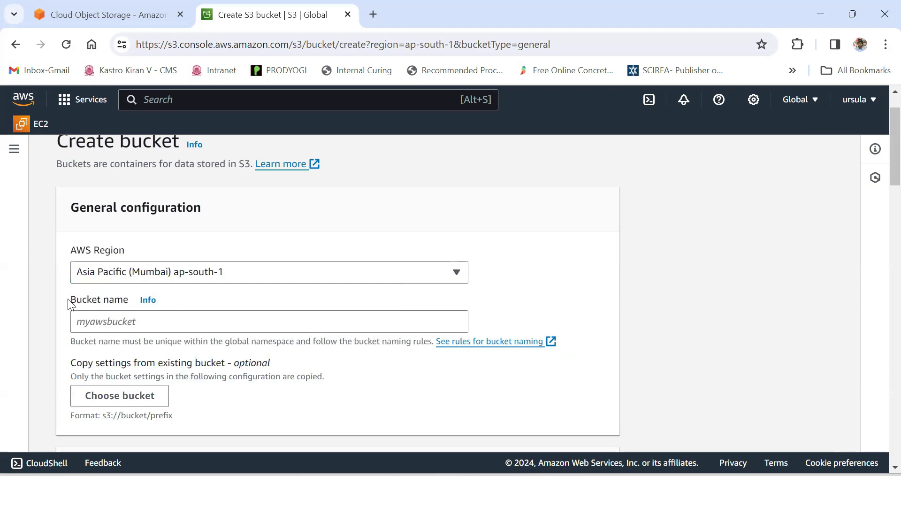
Step: Examine the bucket name field's note about uniqueness within the global namespace
drag(71, 301, 127, 301)
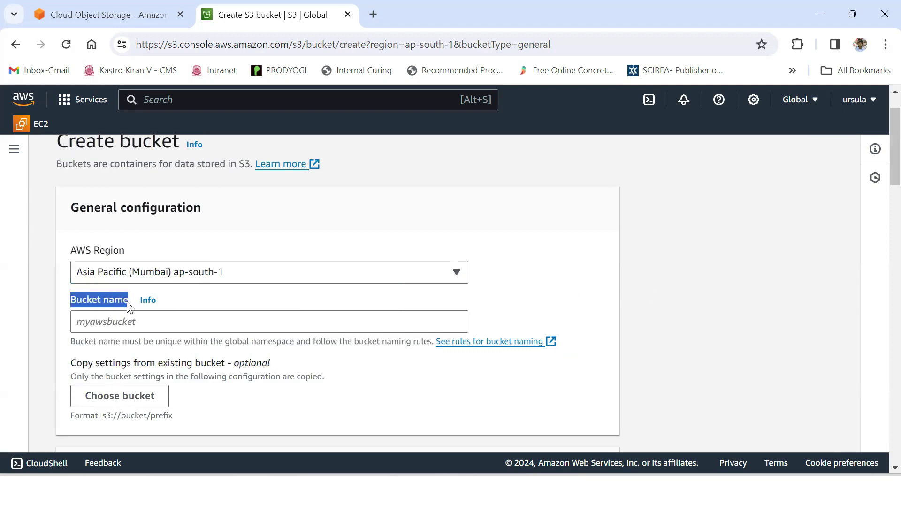
click(85, 300)
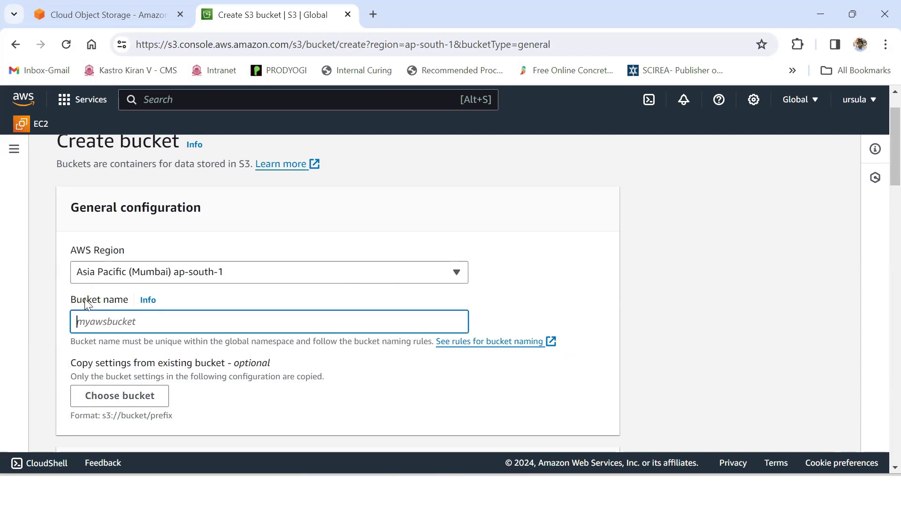
drag(71, 300, 129, 306)
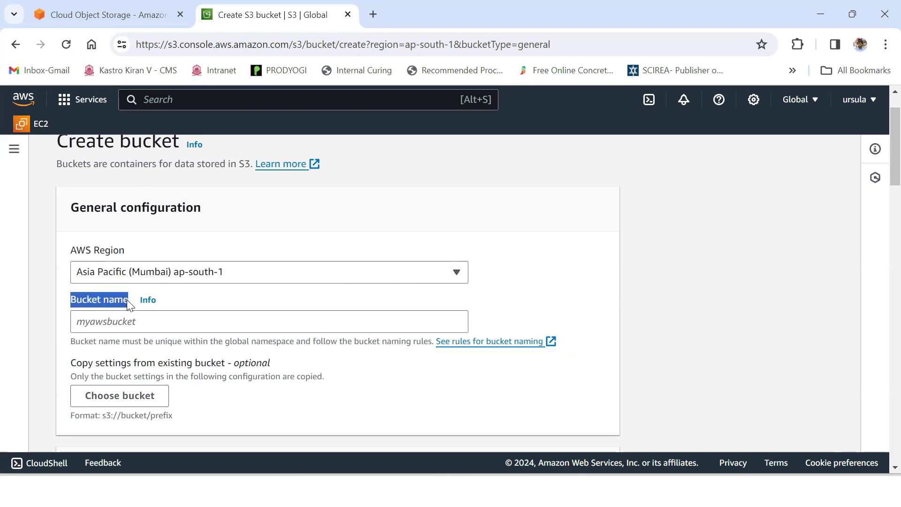
drag(72, 343, 183, 345)
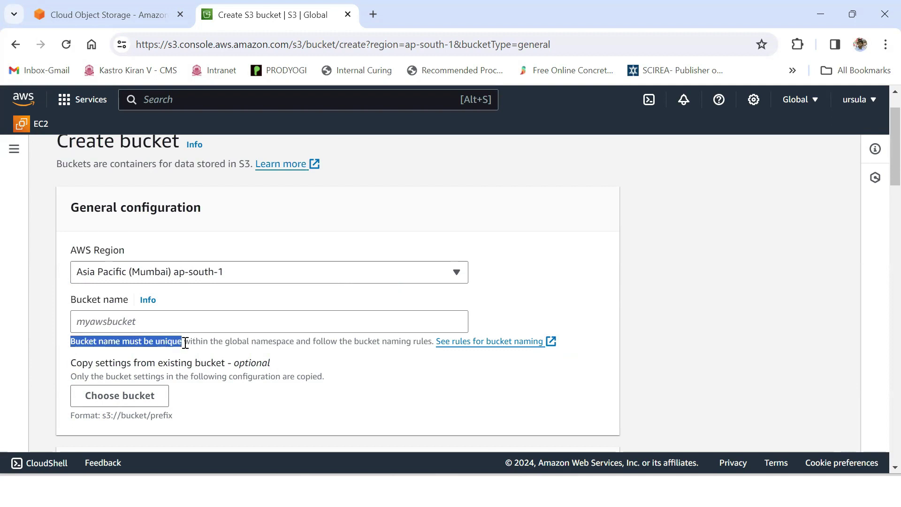
drag(185, 344, 299, 343)
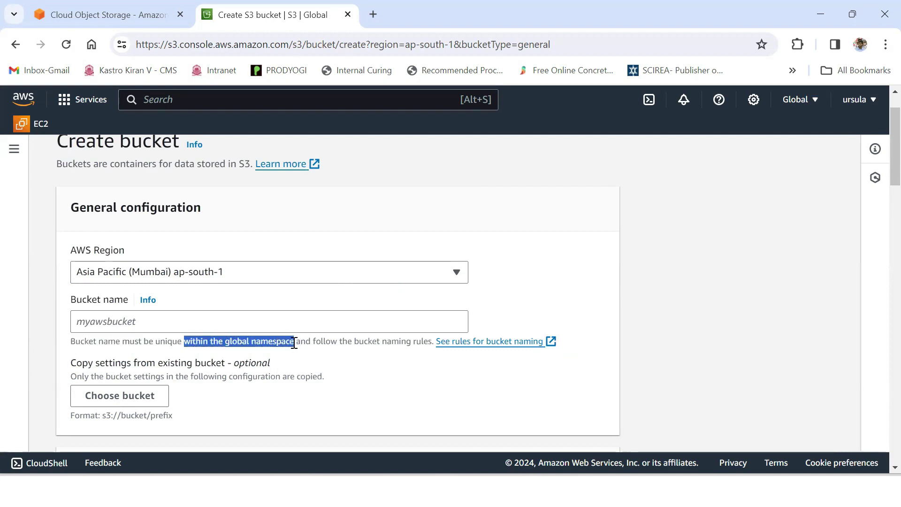
click(228, 344)
drag(228, 344, 252, 341)
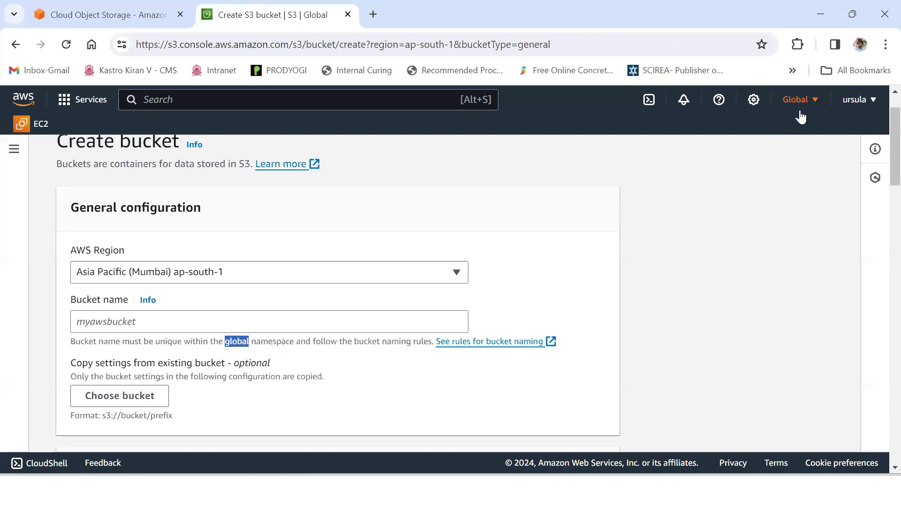
click(221, 343)
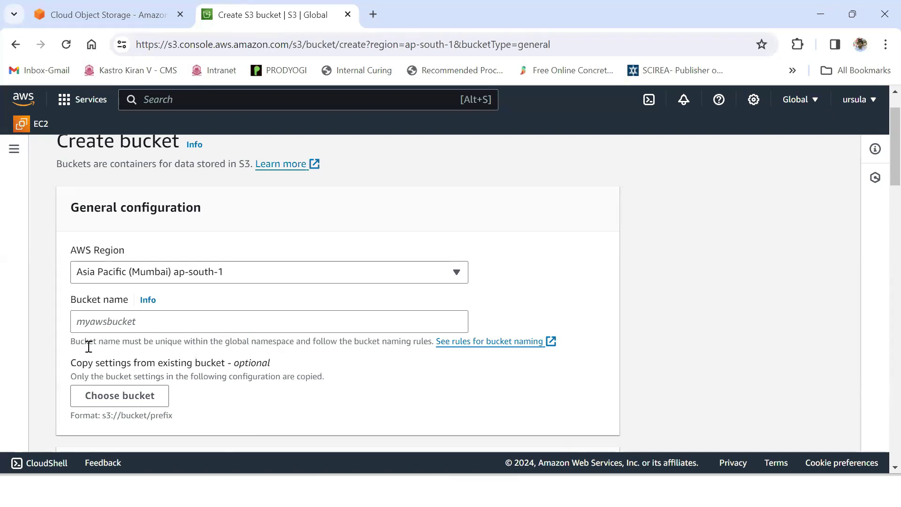
drag(74, 341, 294, 341)
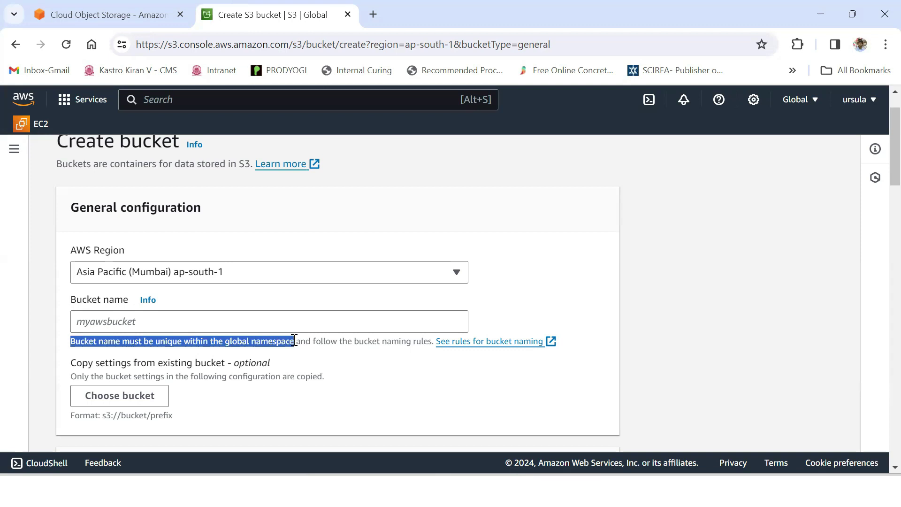
Step: Enter "mybucket" as the bucket name
click(168, 315)
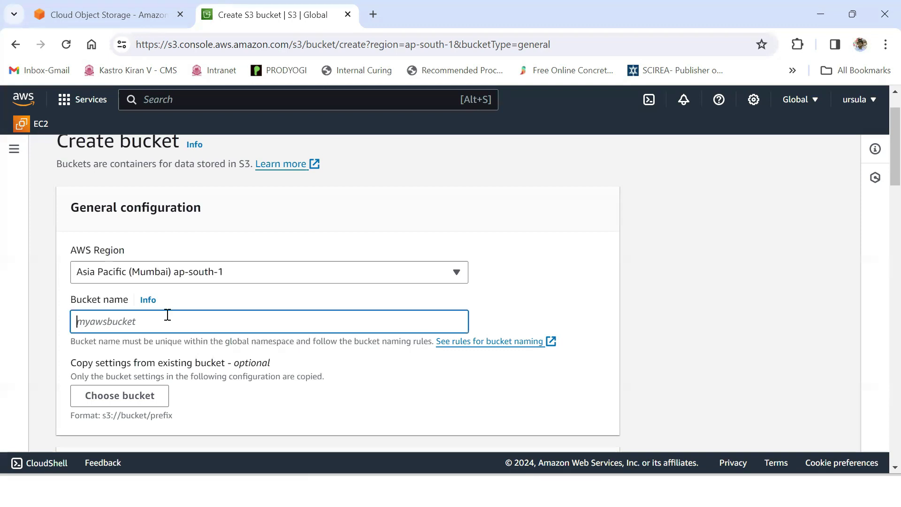
text(mybucket)
drag(123, 321, 75, 320)
click(123, 321)
double_click(100, 321)
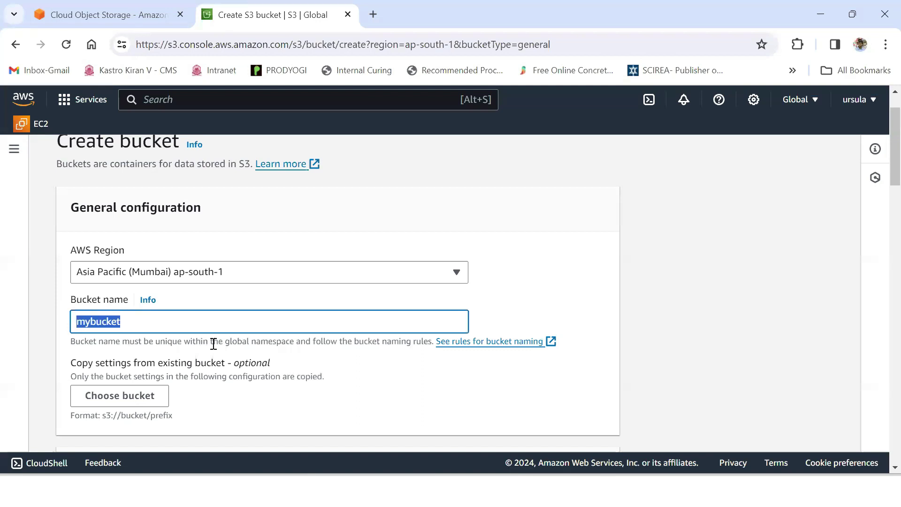
drag(223, 342, 161, 337)
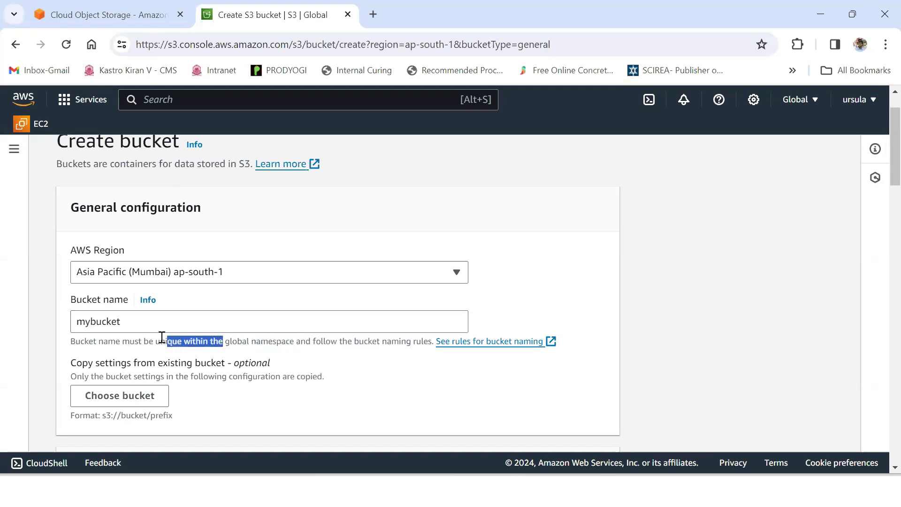
click(137, 319)
double_click(136, 319)
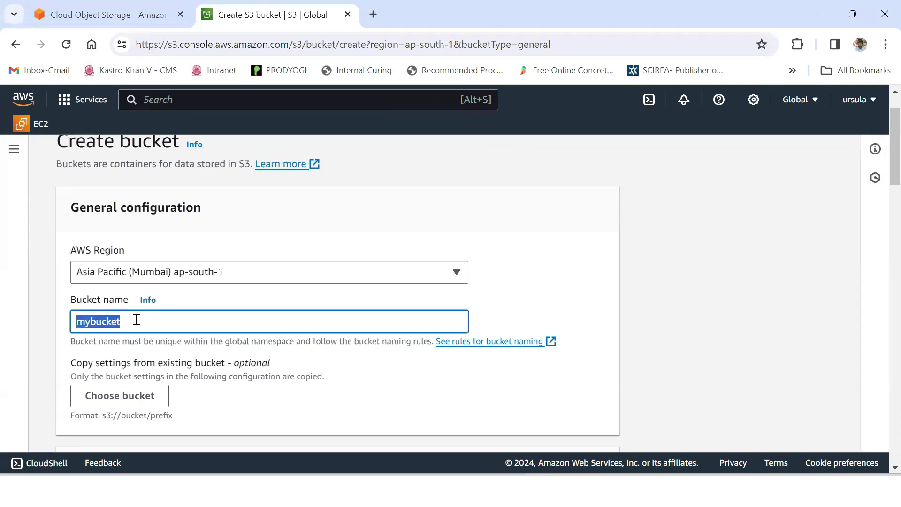
key(BackSpace)
text(muy)
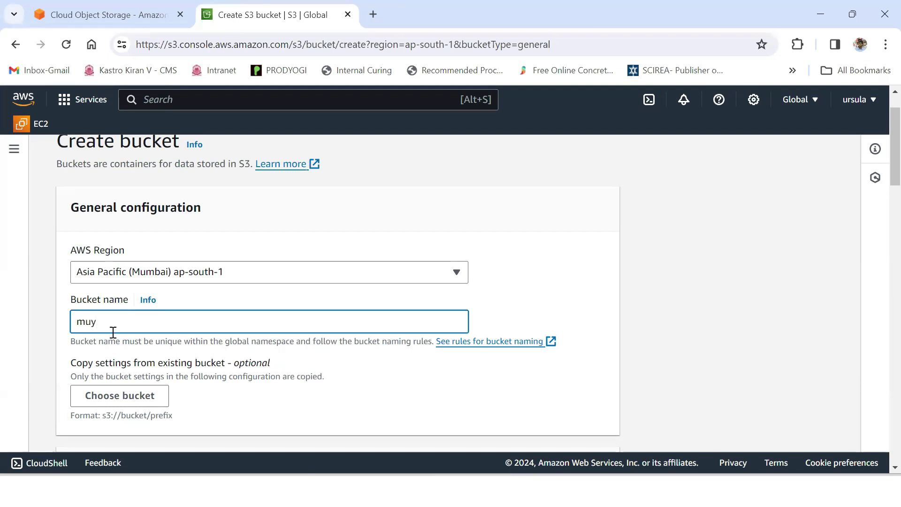
text(ybucket)
double_click(102, 321)
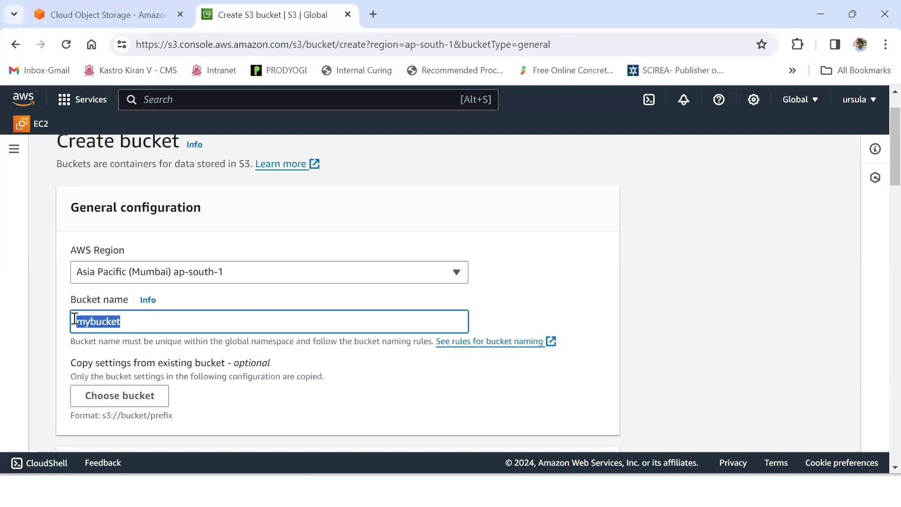
drag(127, 320, 76, 319)
Step: Review the default ownership, public access, versioning and encryption settings, and try to create the bucket with them
scroll(114, 268, down, 5)
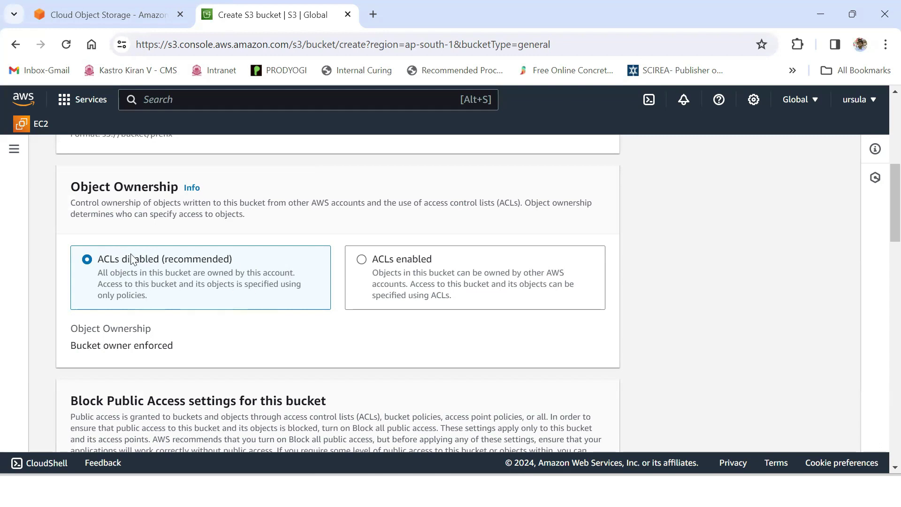
scroll(128, 271, down, 3)
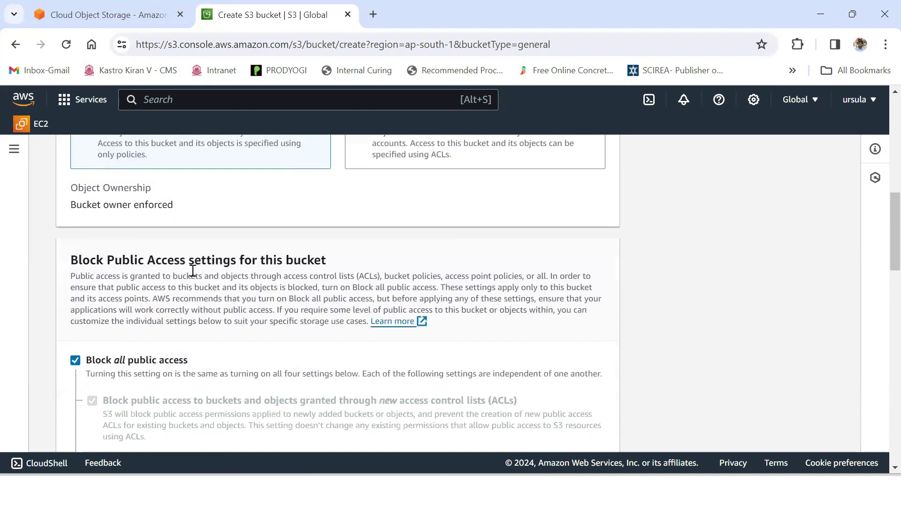
scroll(193, 277, down, 2)
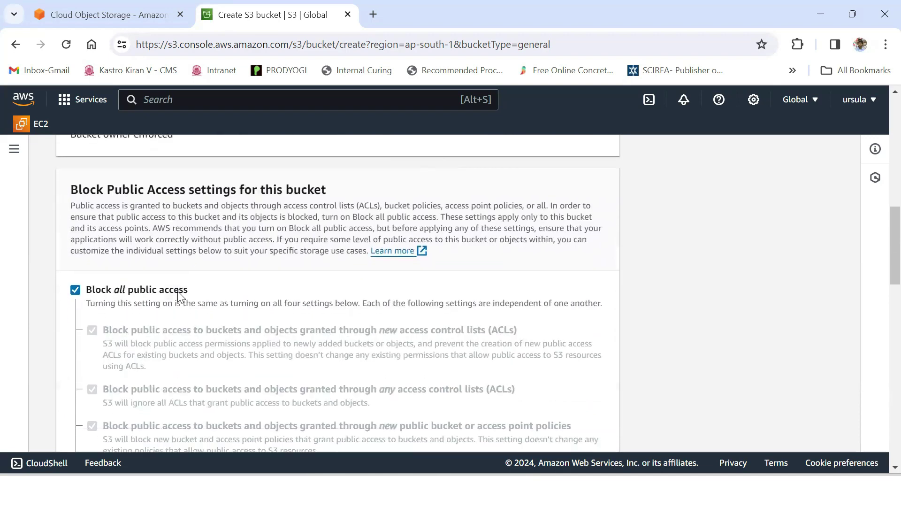
scroll(178, 291, down, 7)
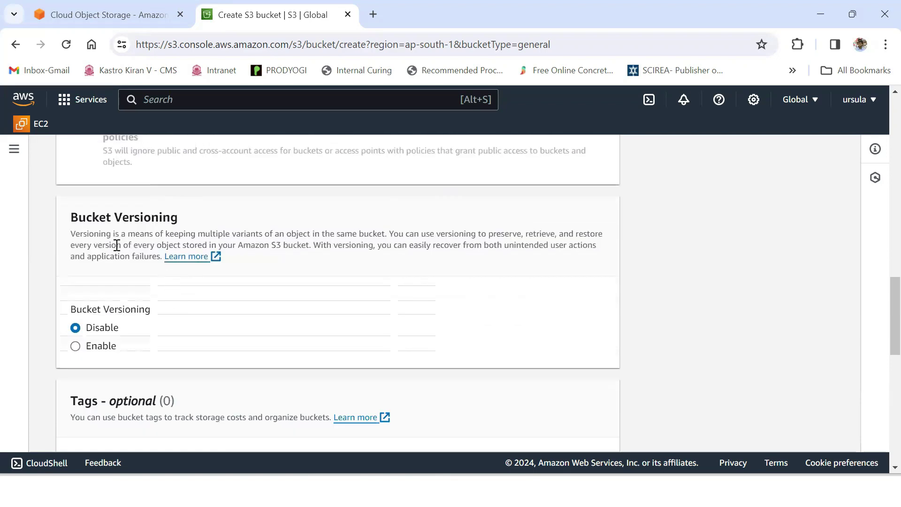
scroll(137, 338, down, 6)
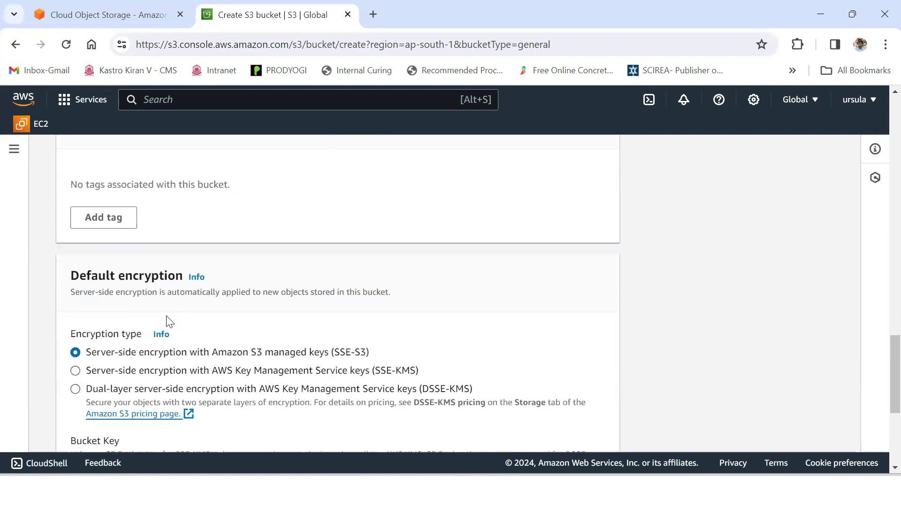
scroll(170, 322, down, 5)
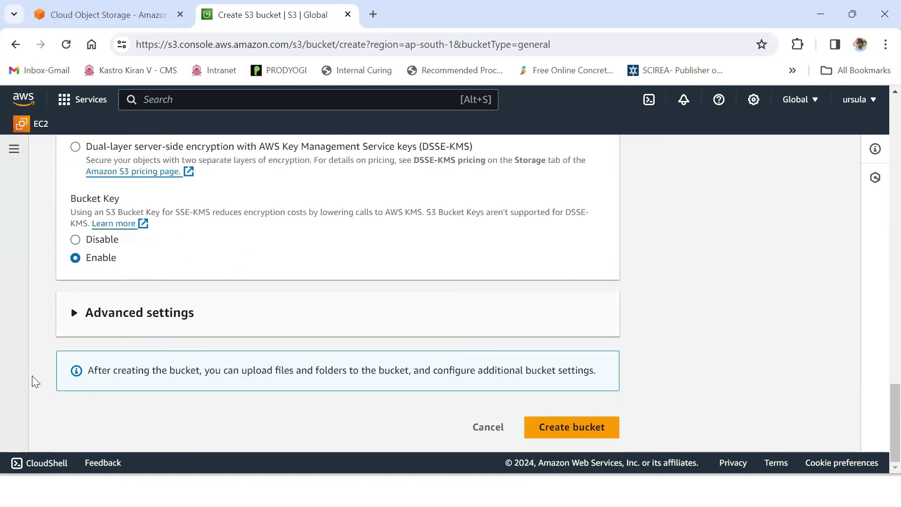
click(572, 427)
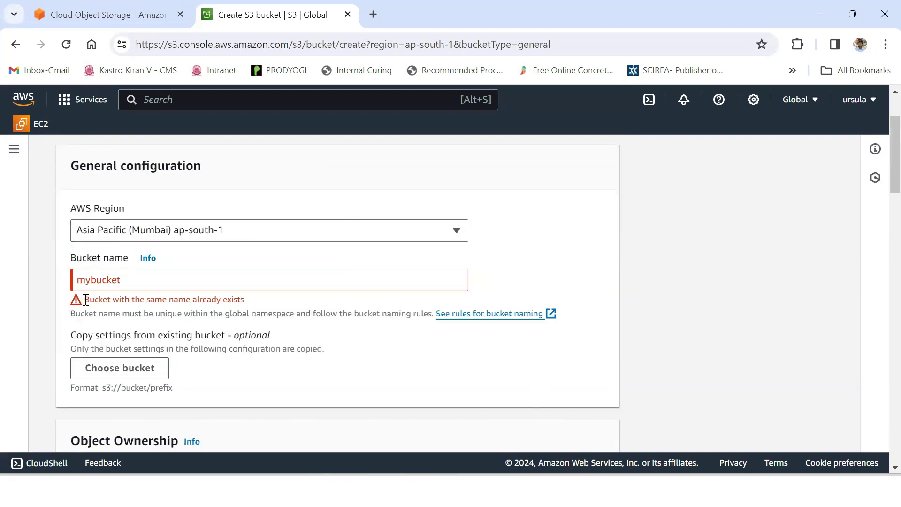
Step: Examine the validation feedback given for the bucket name in the general configuration
drag(86, 299, 225, 301)
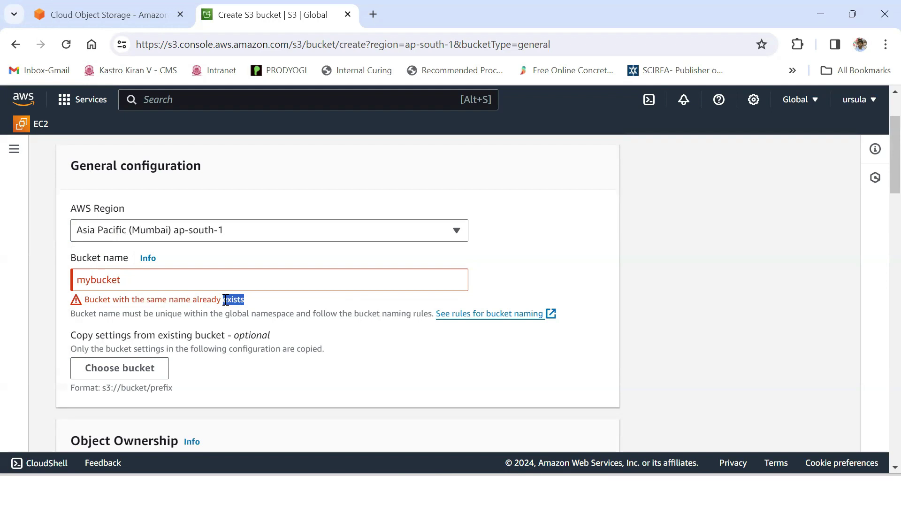
click(249, 298)
drag(247, 299, 84, 305)
click(236, 302)
drag(244, 299, 86, 303)
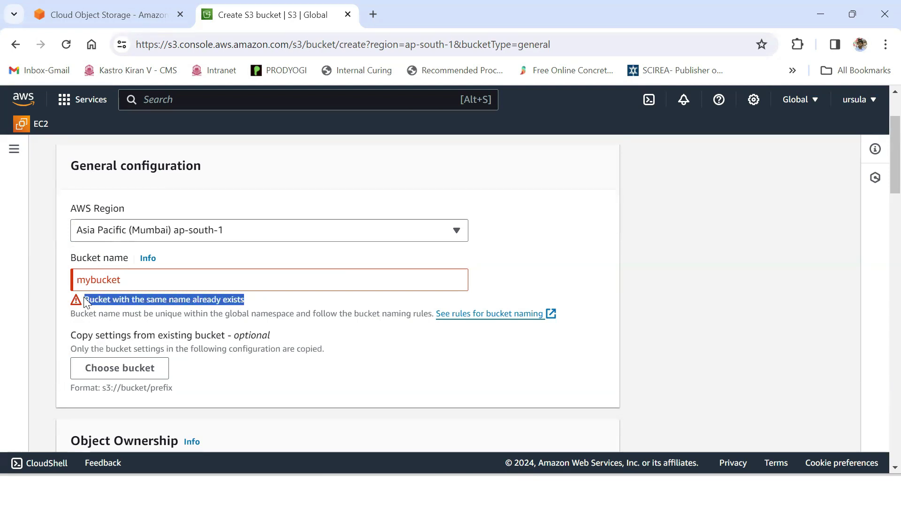
double_click(99, 281)
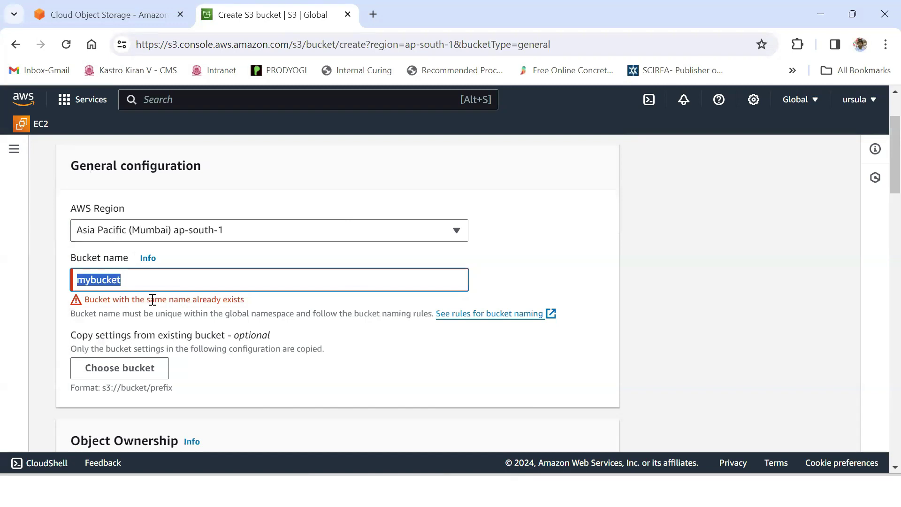
click(140, 280)
double_click(125, 281)
drag(247, 301, 83, 300)
Step: Try again to create the bucket with the same name and default settings
scroll(423, 338, down, 20)
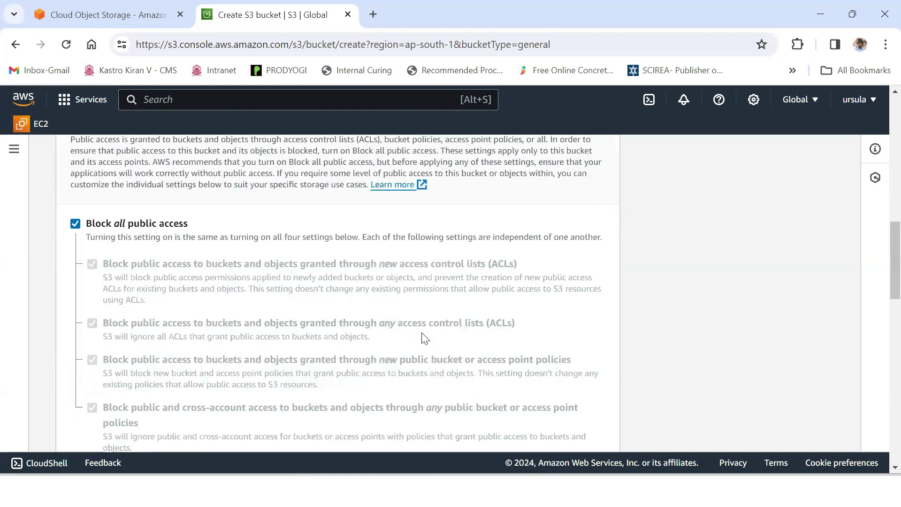
click(570, 428)
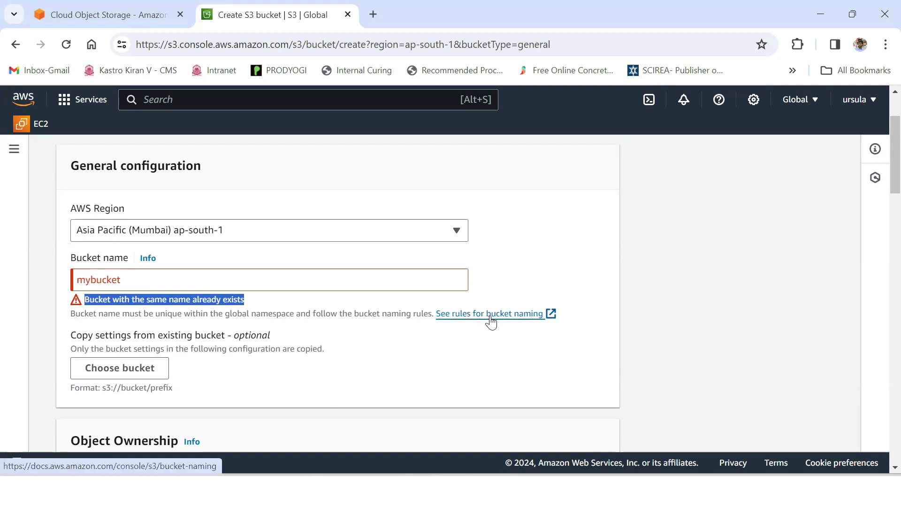
Step: Replace the bucket name with "kastro_05-jan" and check the naming validation for that entry
click(128, 287)
double_click(128, 286)
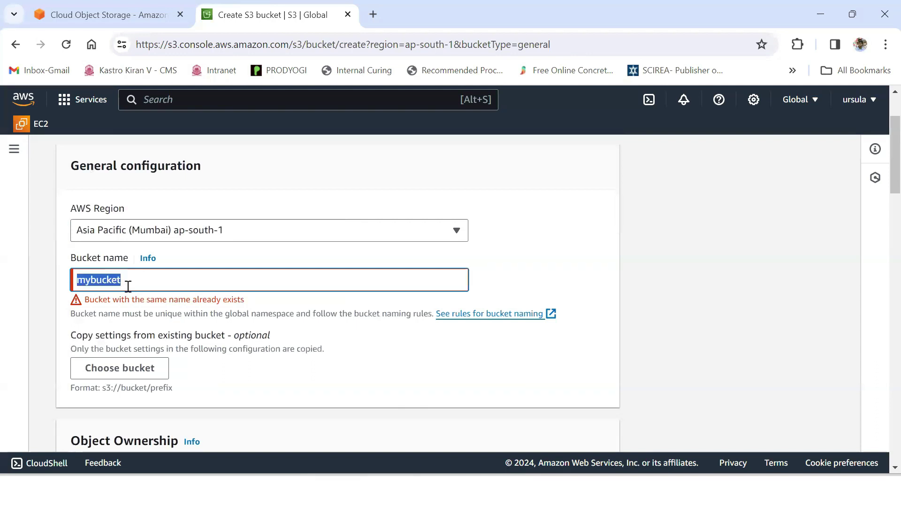
text(kastro)
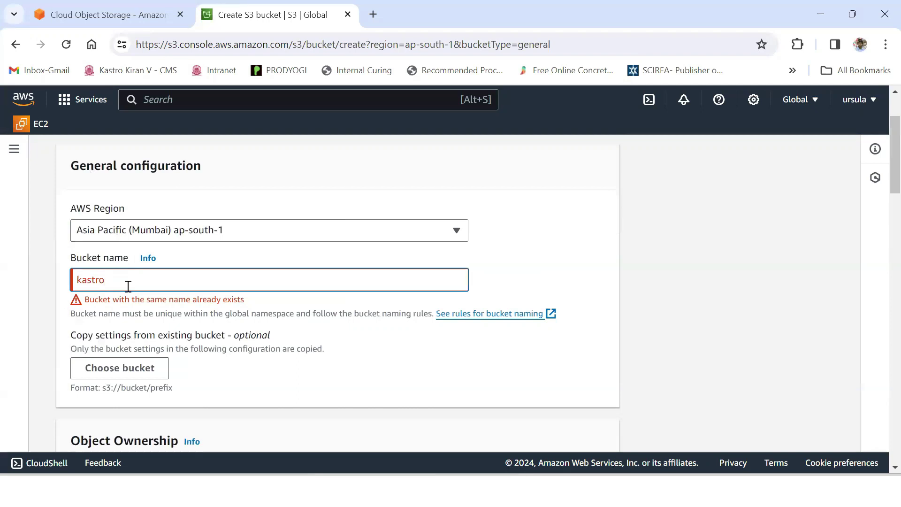
text(_)
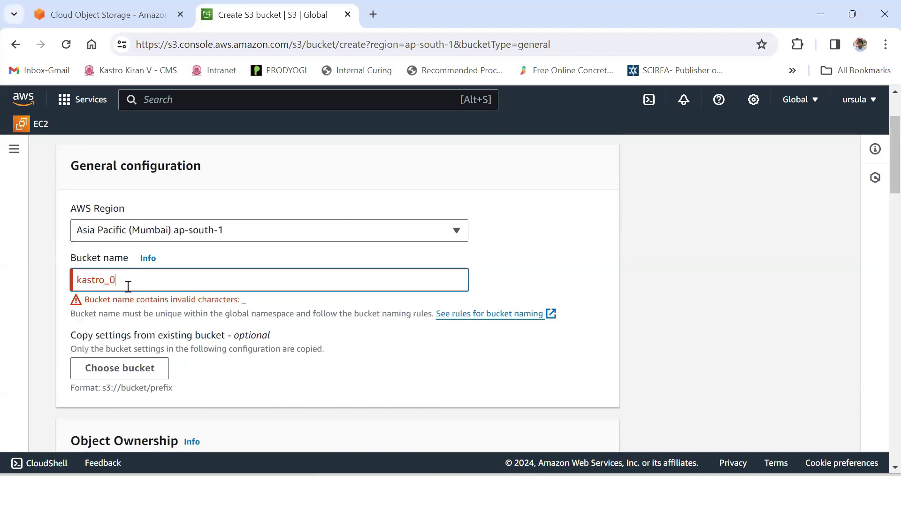
text(05-jan)
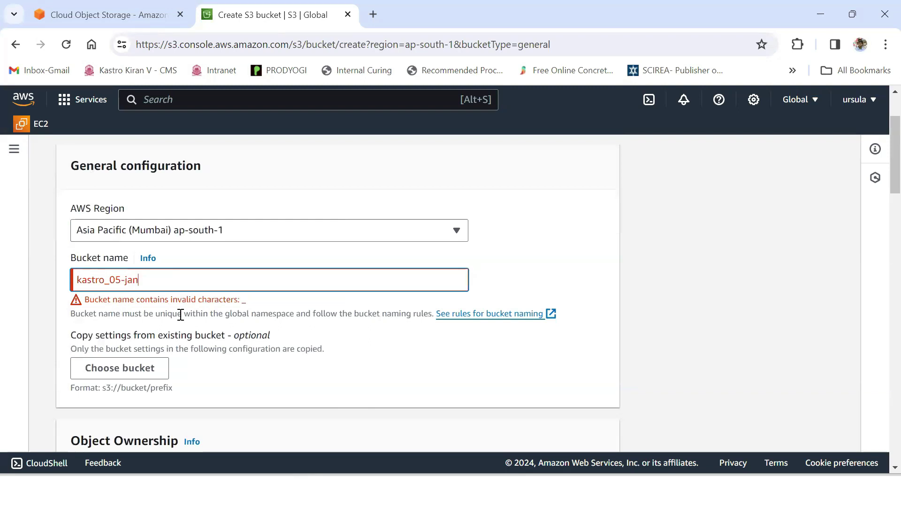
double_click(243, 300)
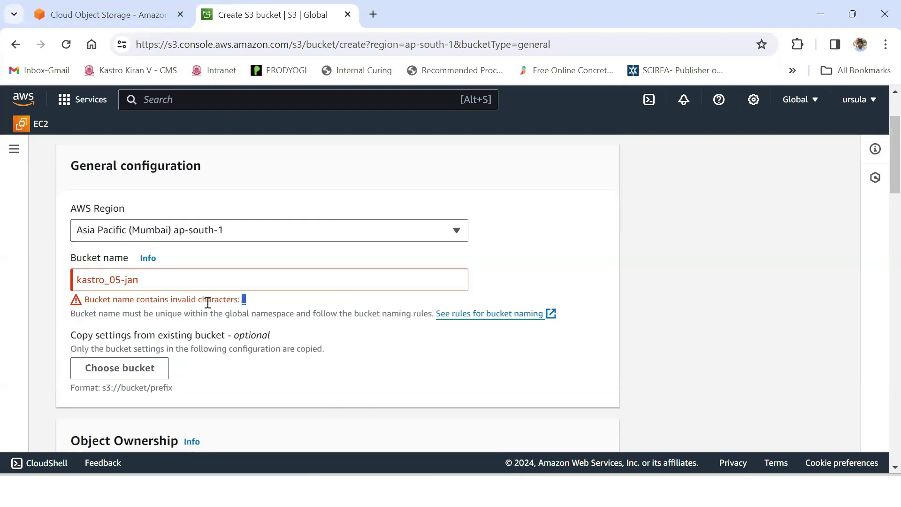
Step: Change the underscore in the bucket name to a hyphen, giving "kastro-05-jan", and create the bucket with the default settings
click(105, 280)
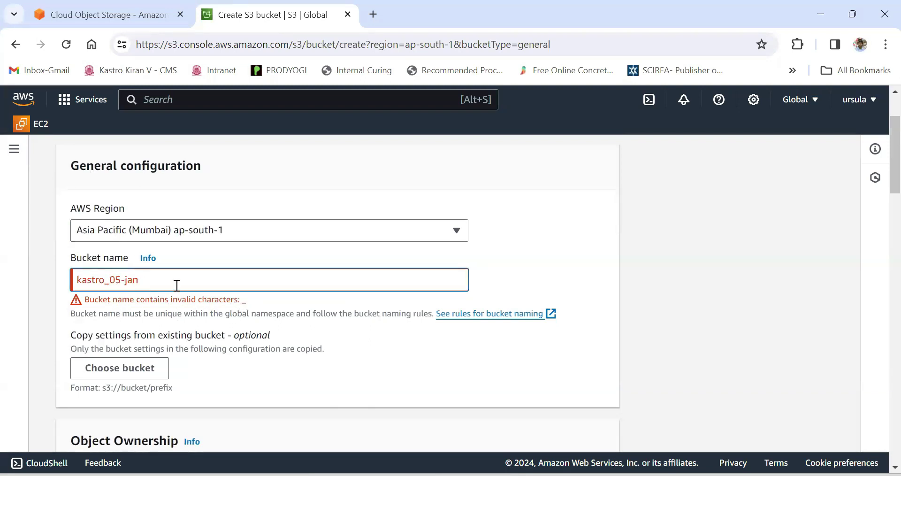
key(Delete)
text(-)
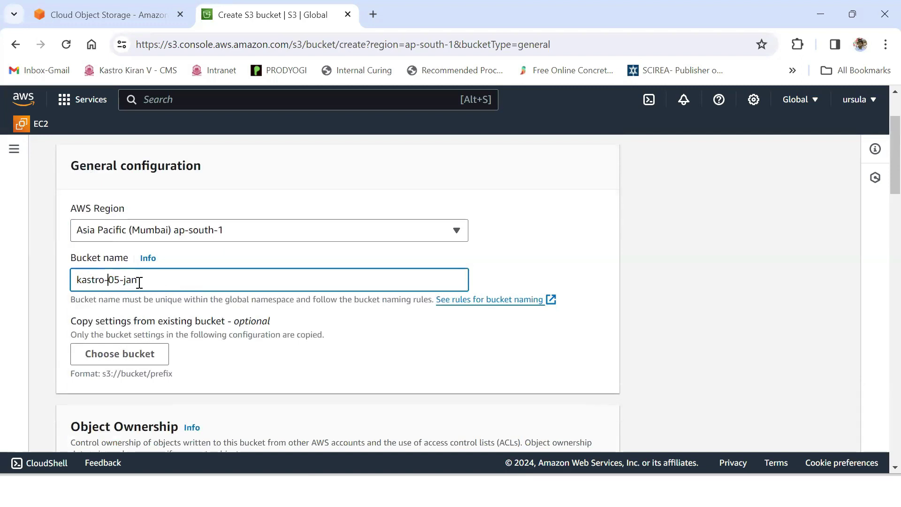
scroll(127, 291, down, 3)
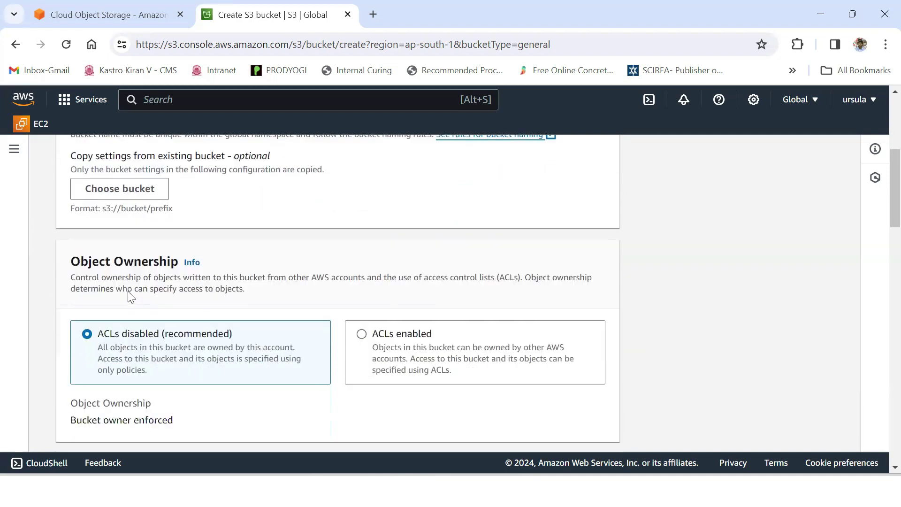
scroll(291, 318, down, 15)
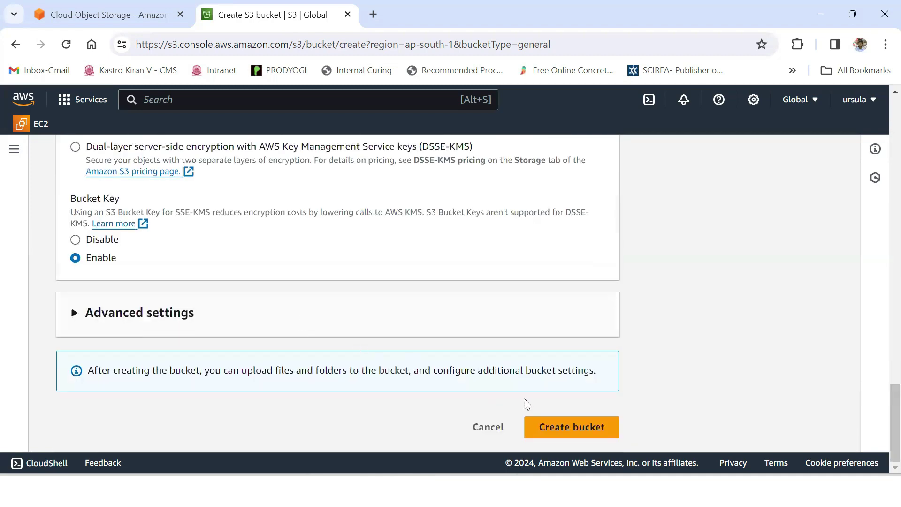
click(571, 428)
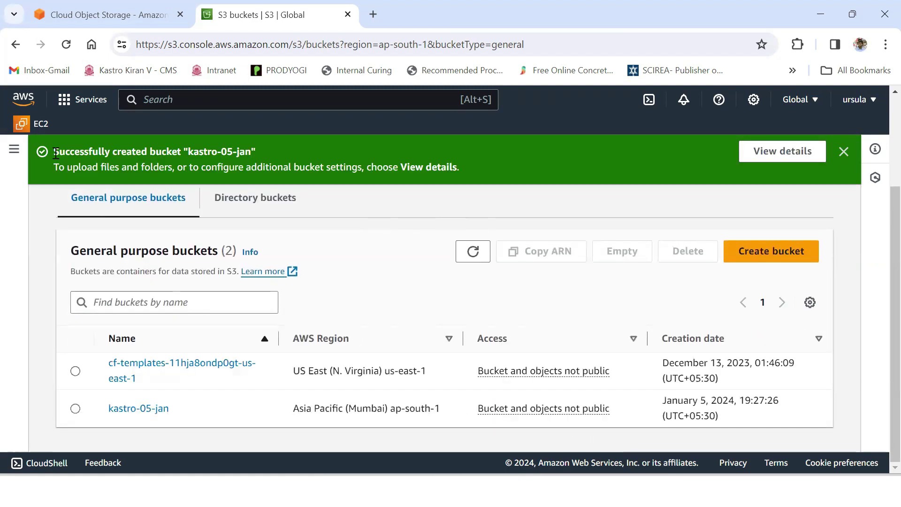
Step: Check the new bucket's name in the list against the creation notice, and dismiss the notice
drag(180, 412, 102, 408)
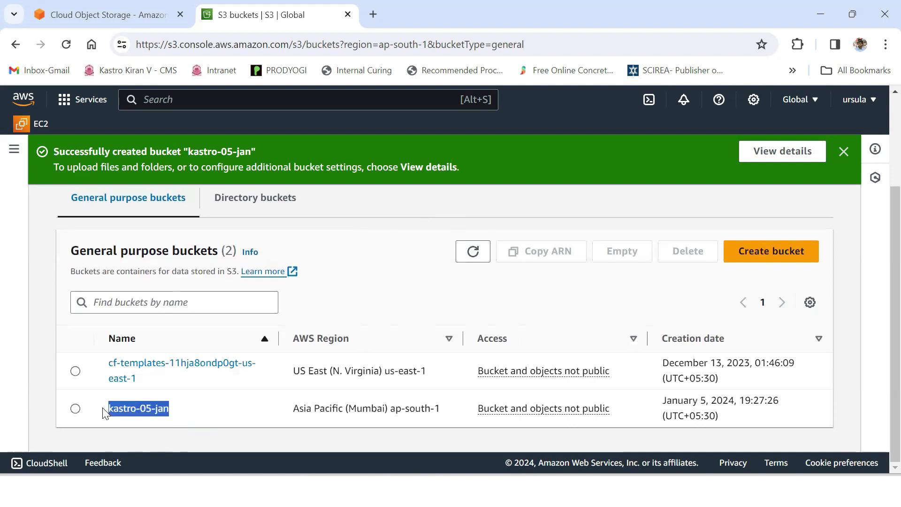
drag(53, 151, 247, 153)
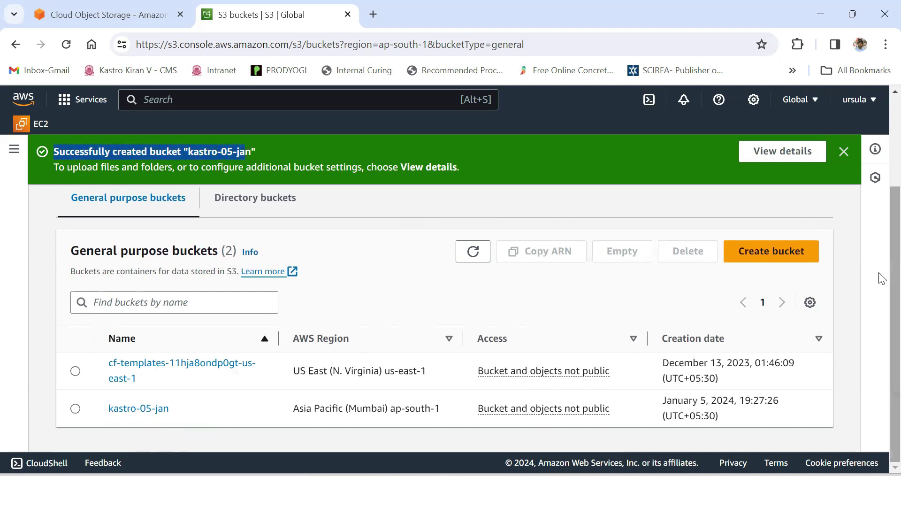
click(844, 151)
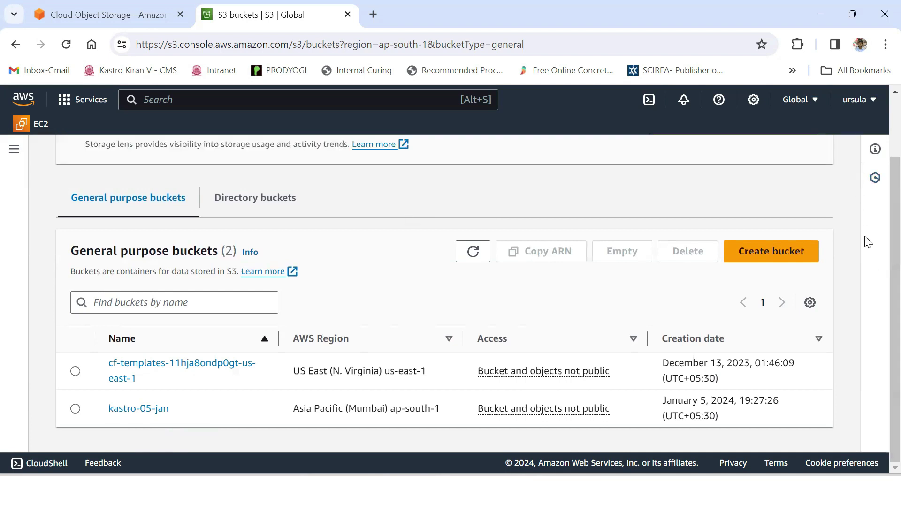
Step: Examine the name, AWS Region, access and creation date of the kastro-05-jan bucket in the general purpose buckets list
drag(174, 413, 109, 411)
click(158, 430)
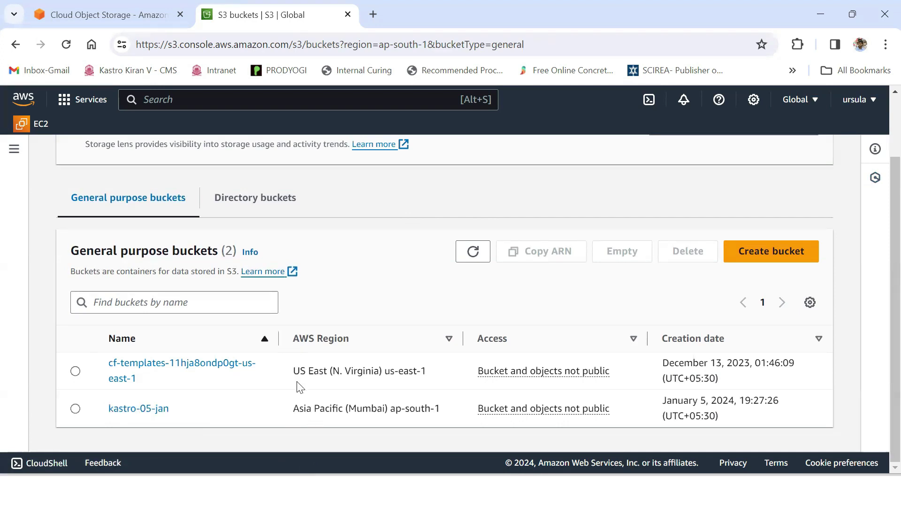
drag(292, 411, 444, 415)
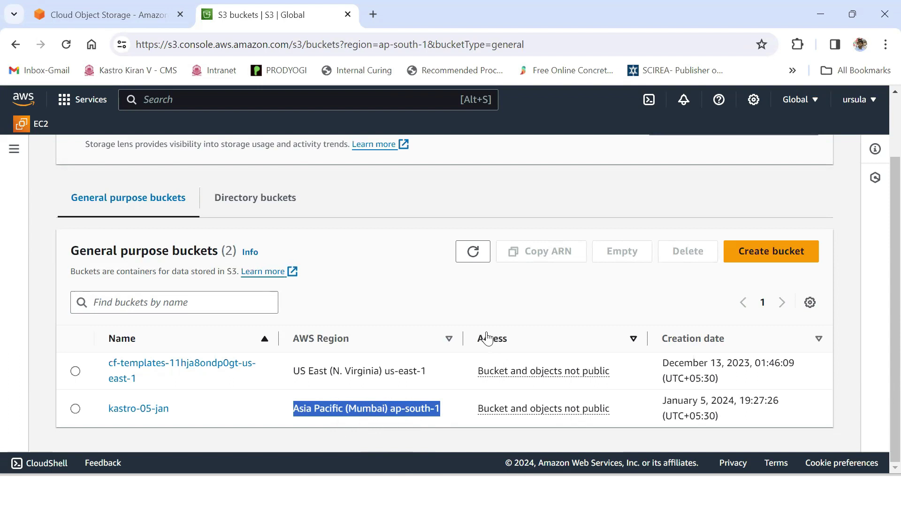
click(473, 412)
drag(475, 416, 626, 415)
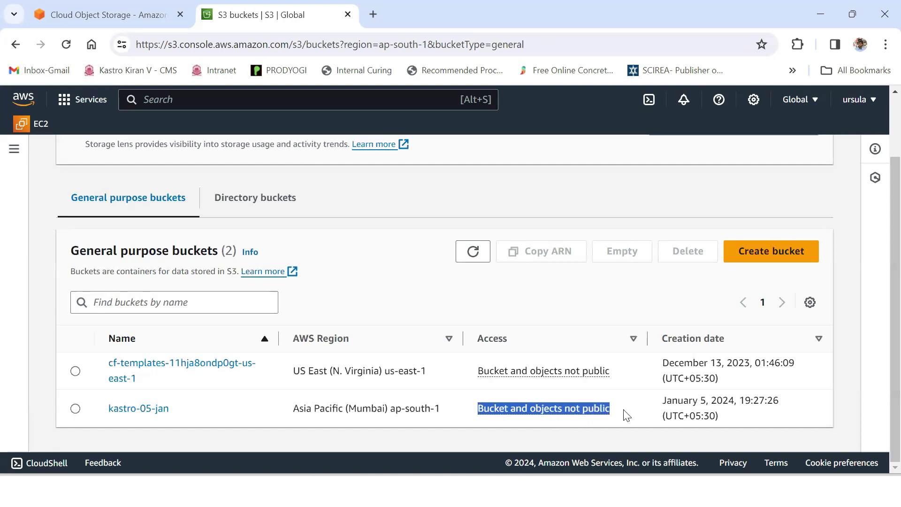
drag(175, 409, 106, 411)
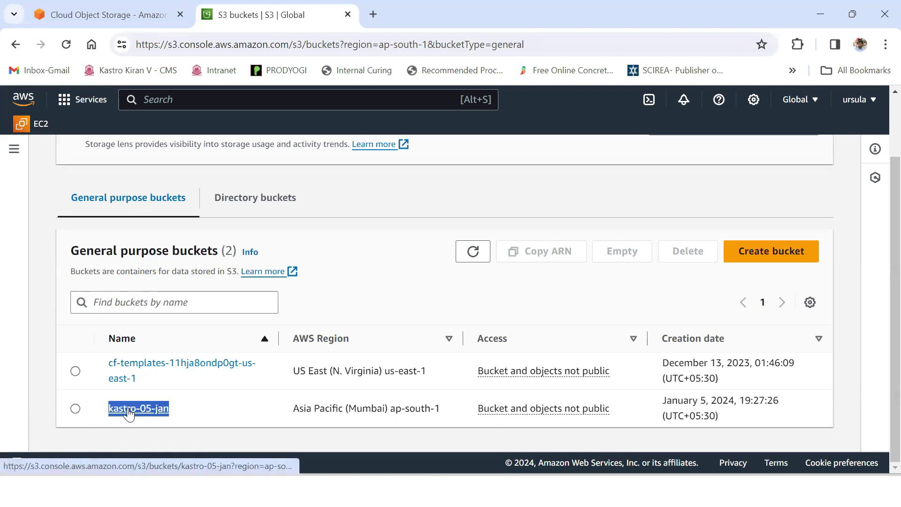
drag(620, 415, 473, 414)
click(464, 414)
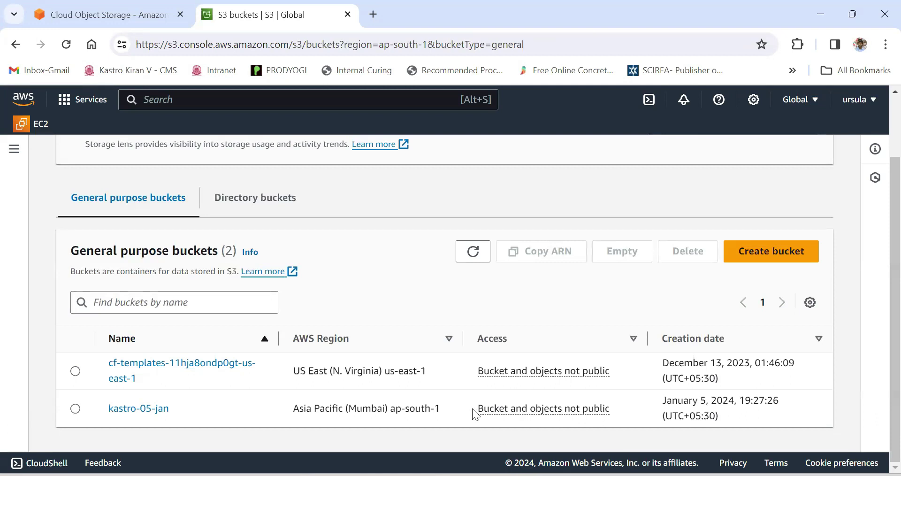
drag(474, 412, 502, 348)
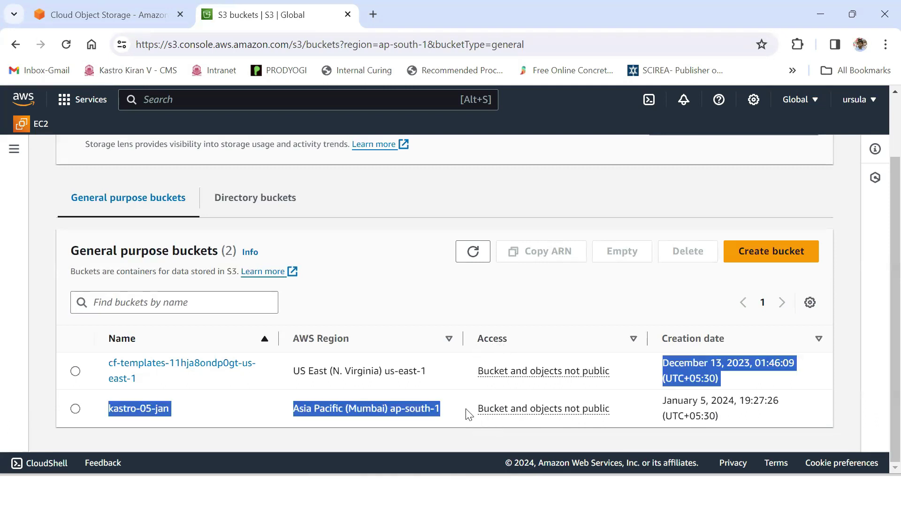
drag(615, 417, 488, 417)
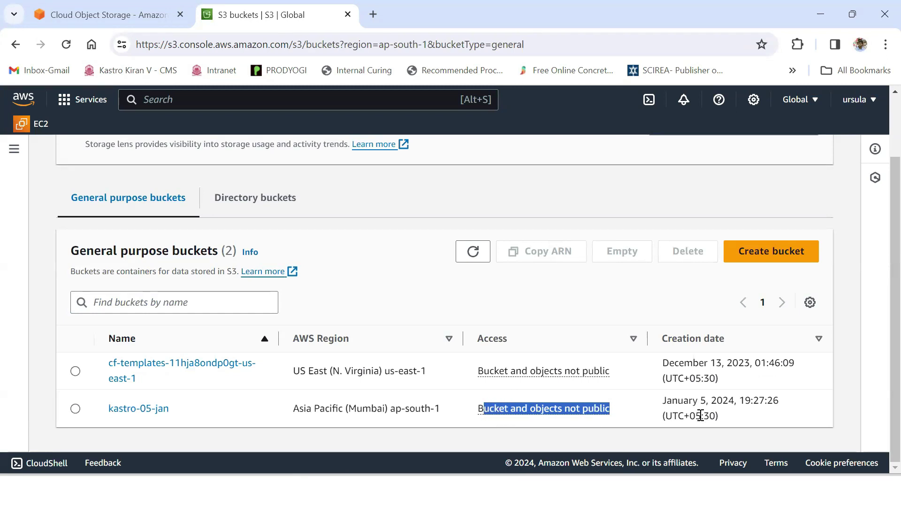
drag(662, 401, 781, 406)
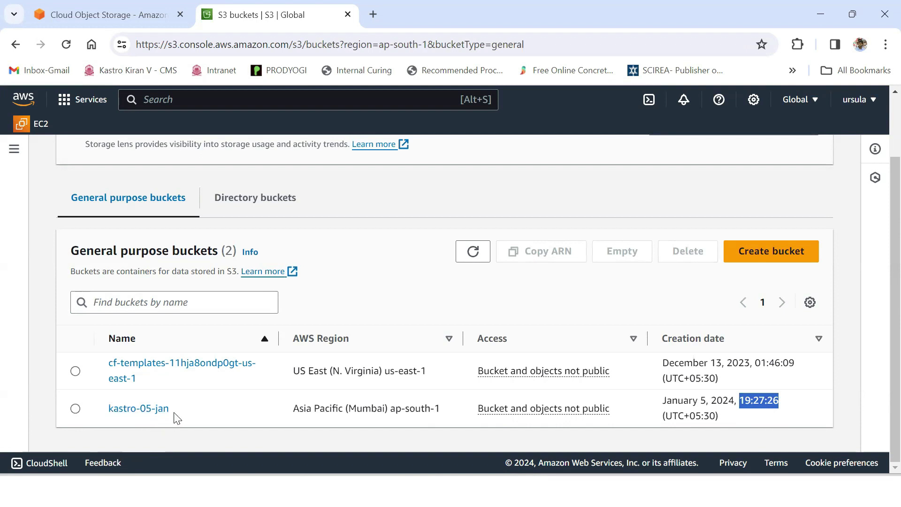
drag(173, 412, 109, 415)
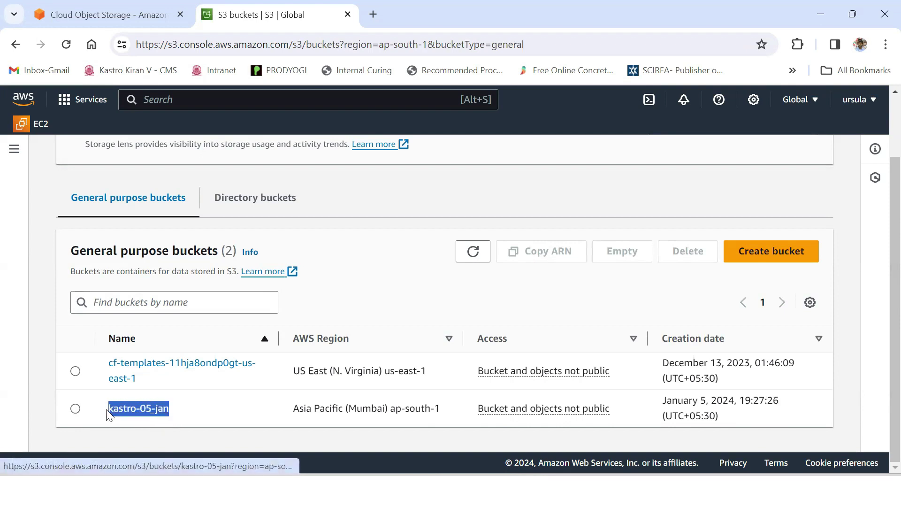
click(171, 428)
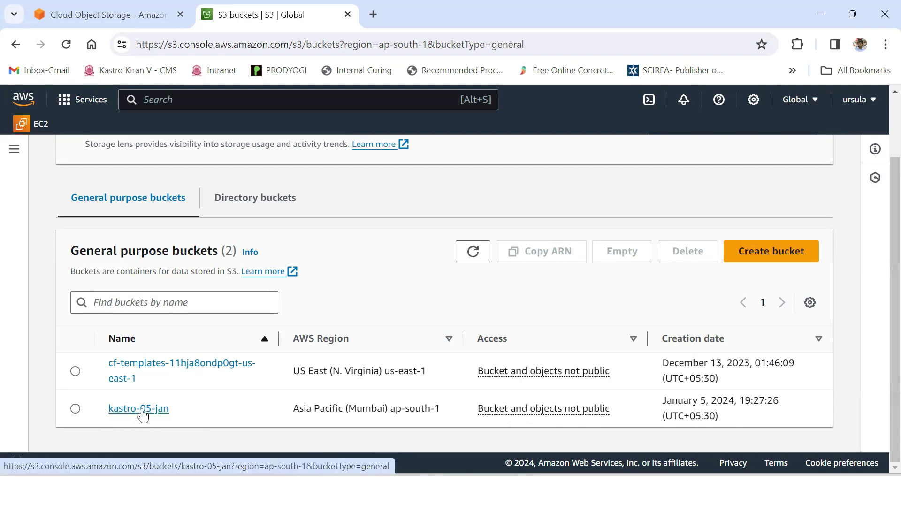
Step: Open the kastro-05-jan bucket and examine its object count and object list
click(146, 412)
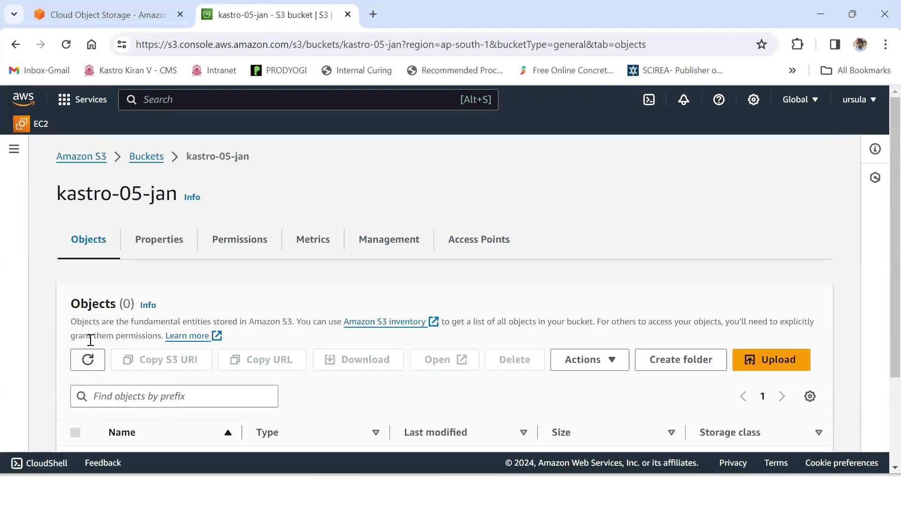
scroll(89, 342, down, 2)
drag(73, 233, 118, 234)
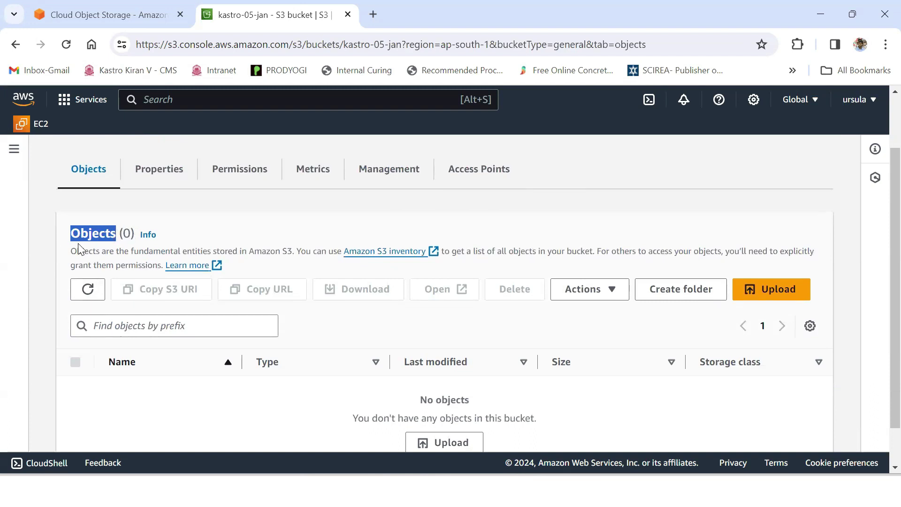
click(112, 237)
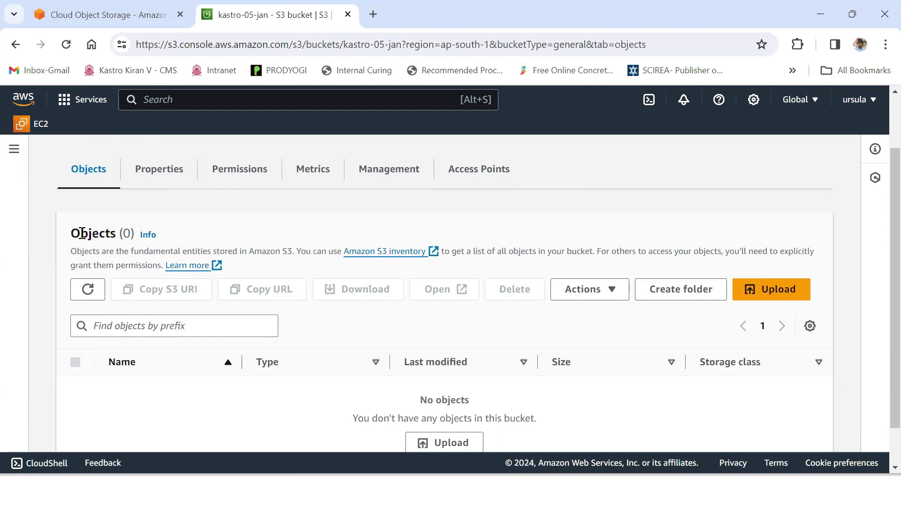
scroll(92, 251, down, 1)
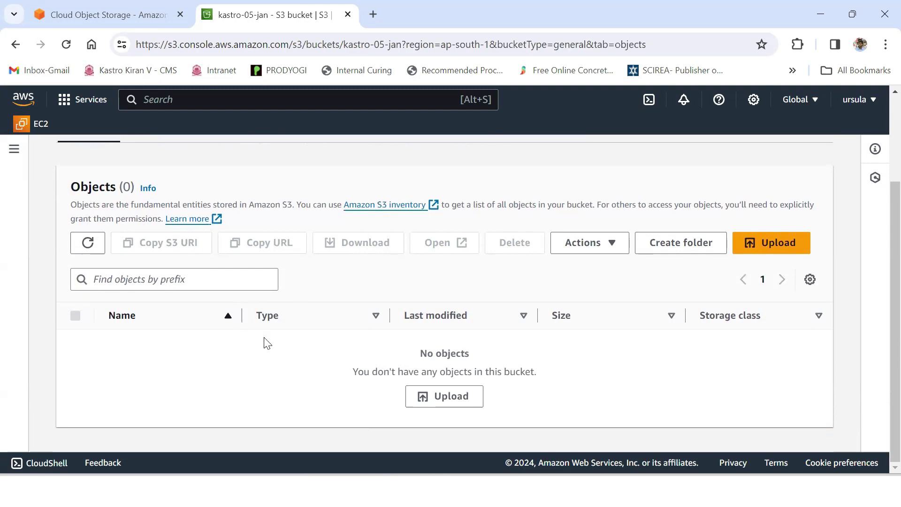
scroll(121, 217, up, 3)
drag(57, 193, 182, 201)
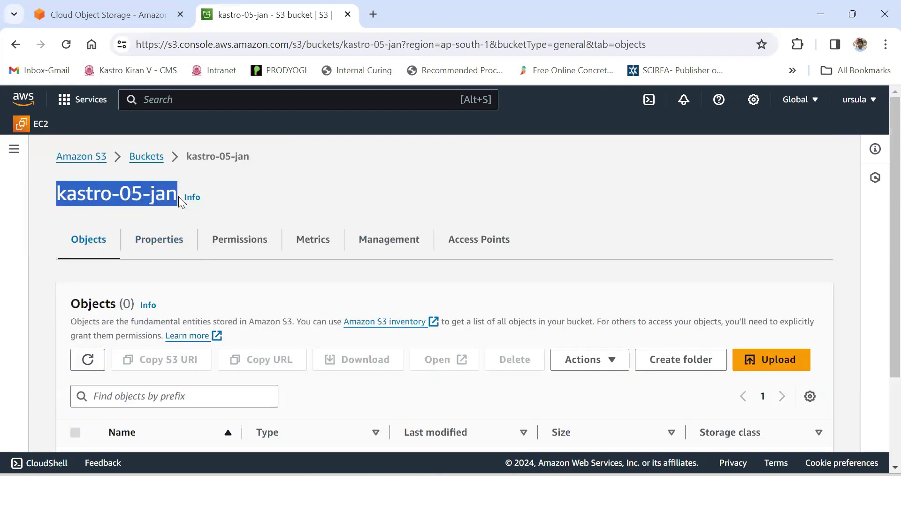
scroll(106, 255, down, 2)
drag(72, 233, 136, 233)
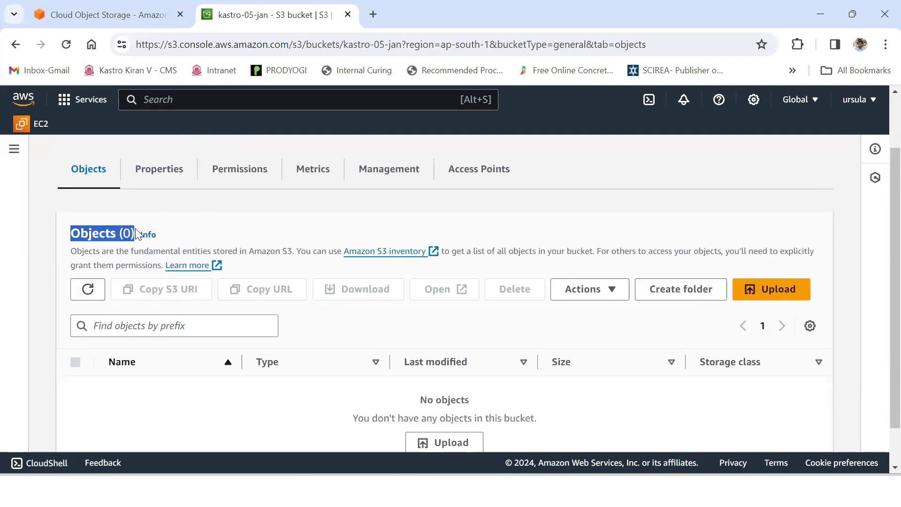
scroll(328, 338, down, 1)
drag(419, 353, 355, 374)
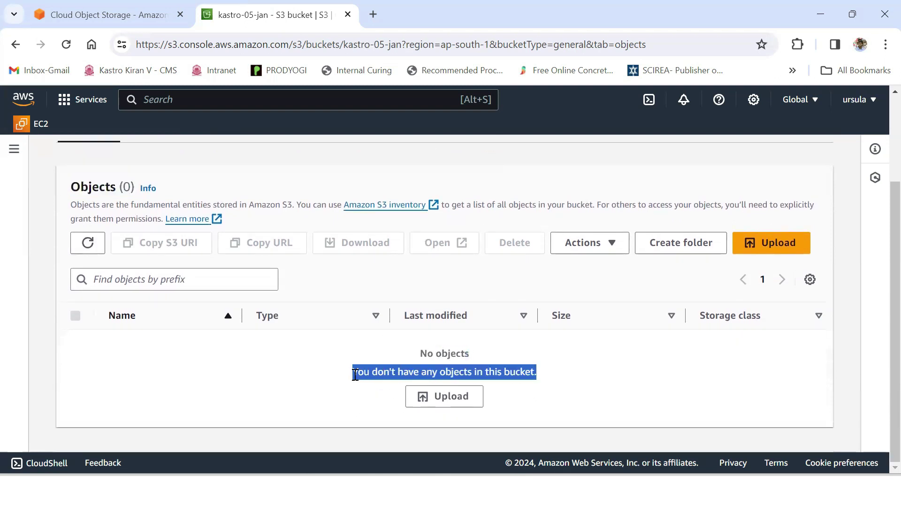
drag(122, 189, 133, 189)
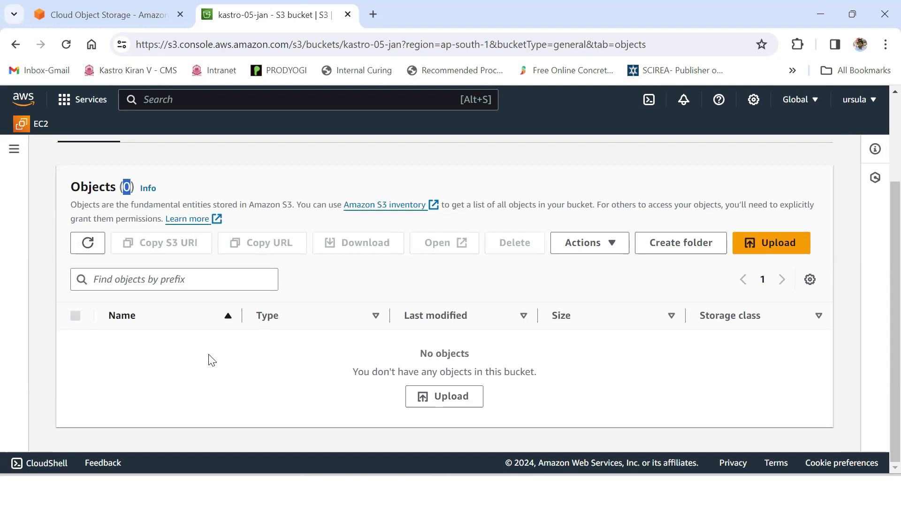
Step: Start an upload to the bucket and add the file "Red Beige Architecture Exhibition Poster.png" from Downloads
click(768, 246)
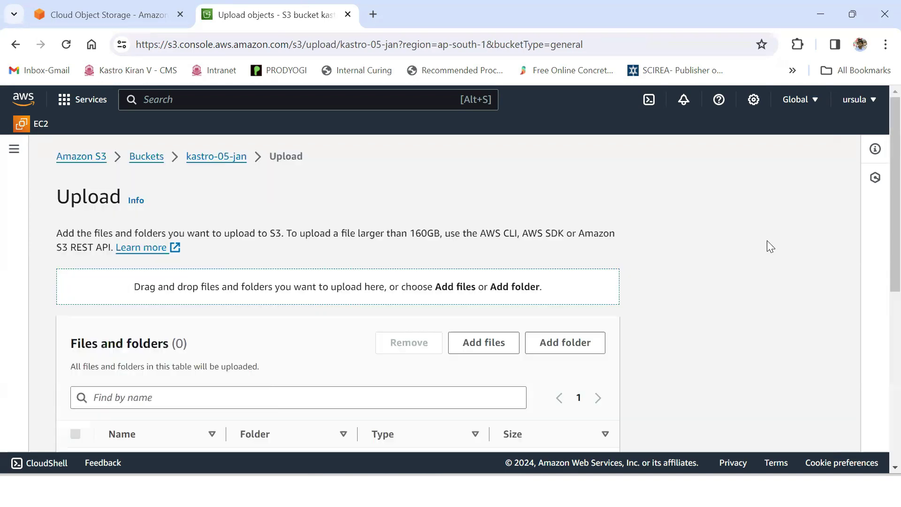
scroll(766, 240, down, 3)
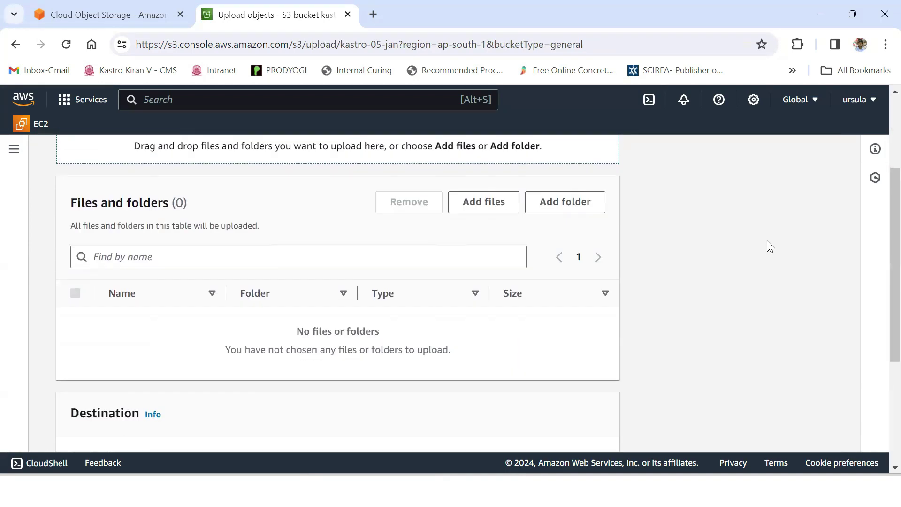
scroll(768, 241, up, 3)
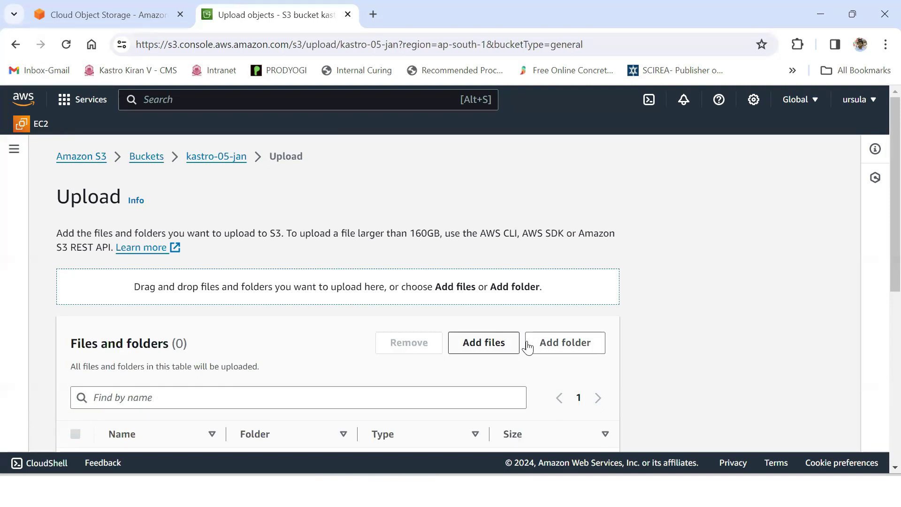
click(487, 346)
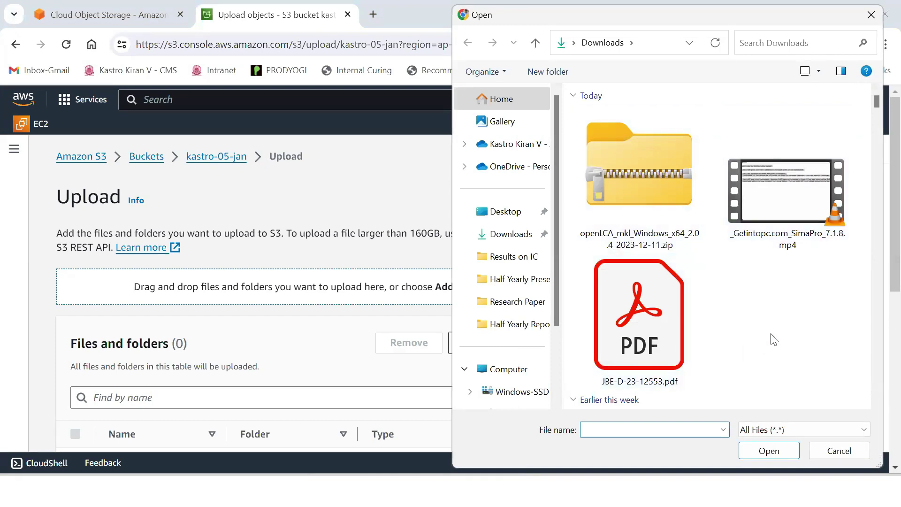
scroll(774, 339, down, 8)
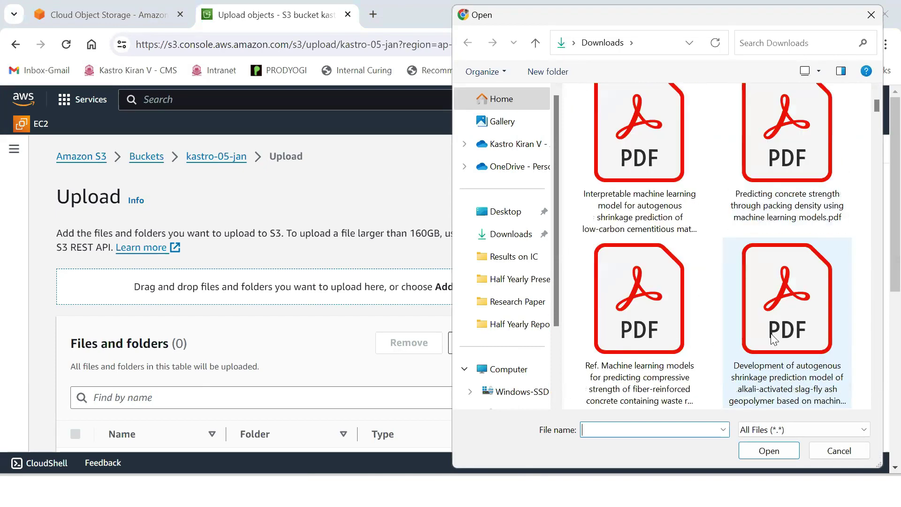
scroll(773, 338, down, 8)
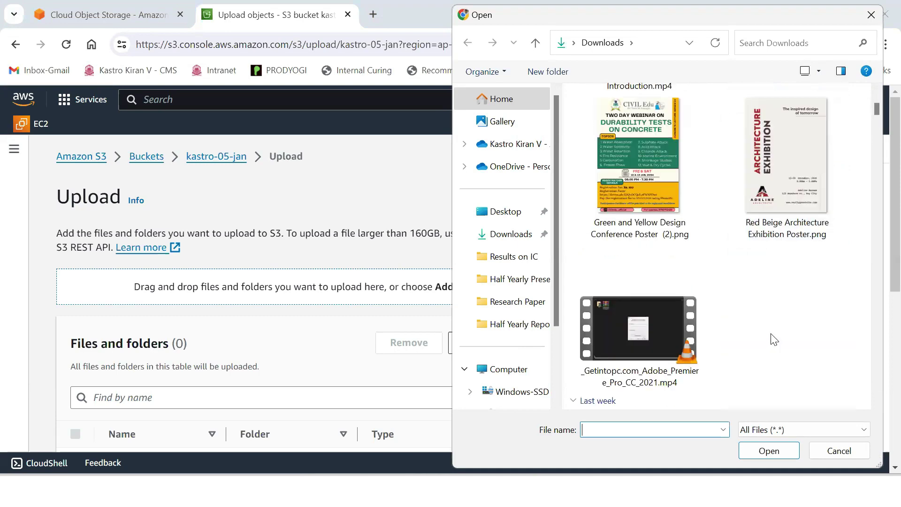
scroll(774, 339, down, 5)
scroll(774, 339, up, 5)
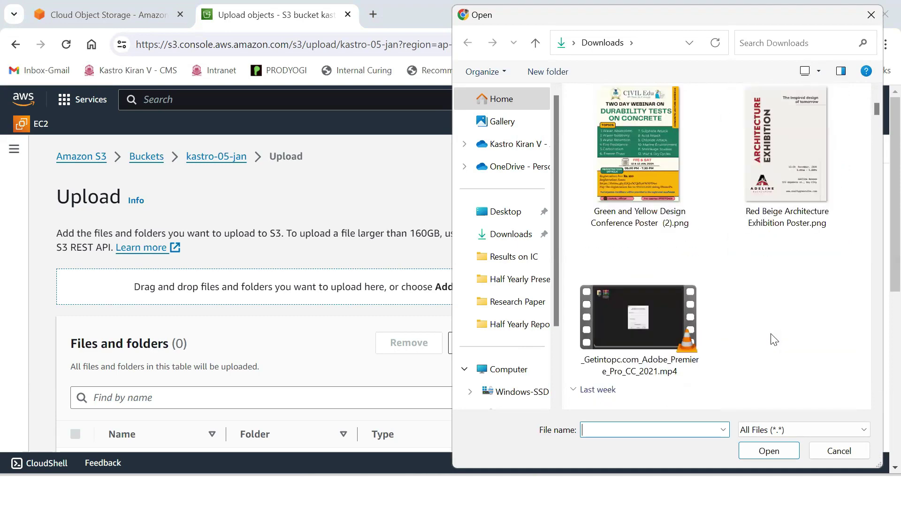
click(791, 159)
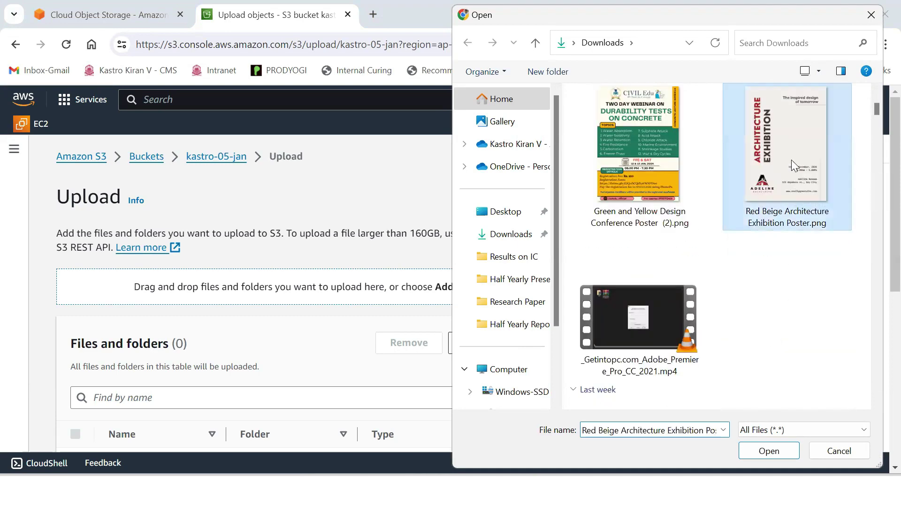
click(768, 450)
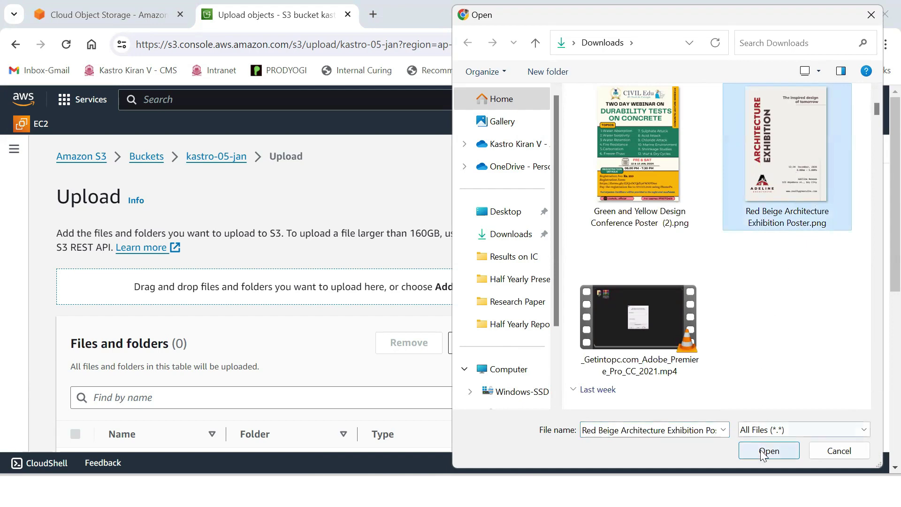
Step: Check the poster file's entry and the destination bucket, and upload the file with the default permissions and properties
scroll(231, 366, down, 2)
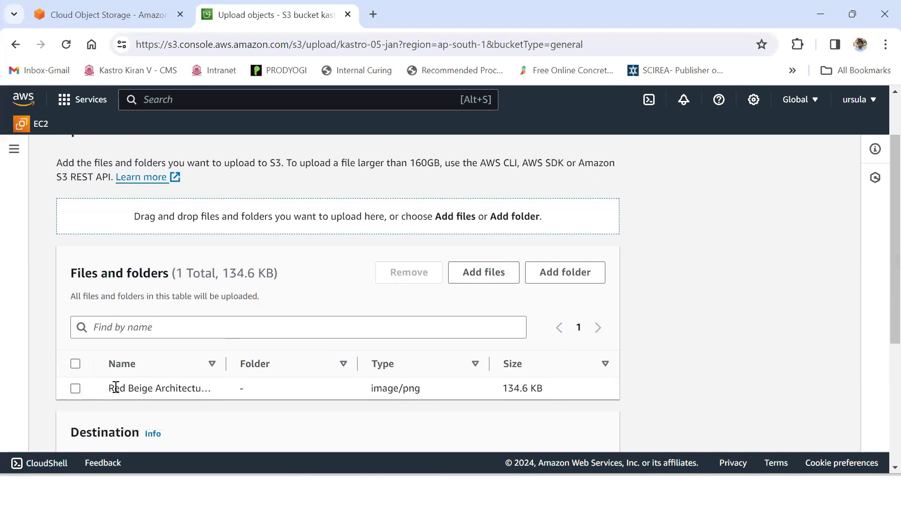
drag(108, 389, 190, 386)
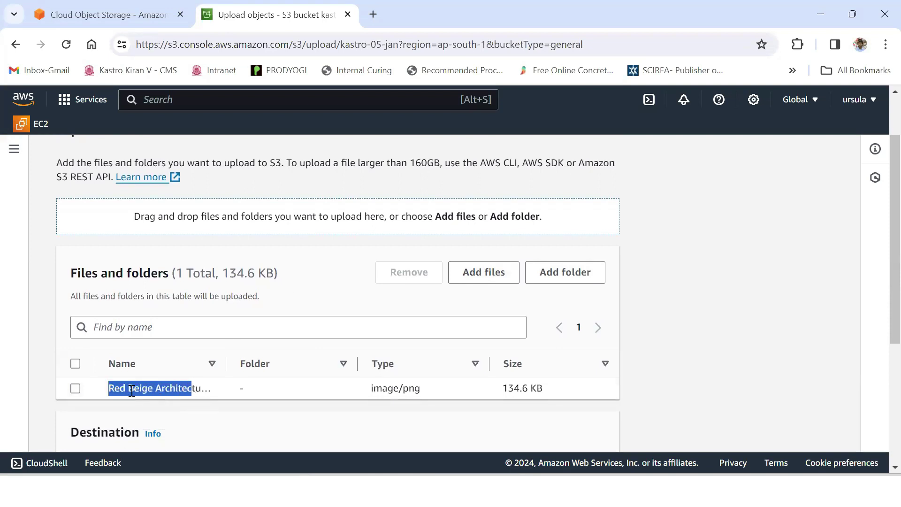
click(697, 318)
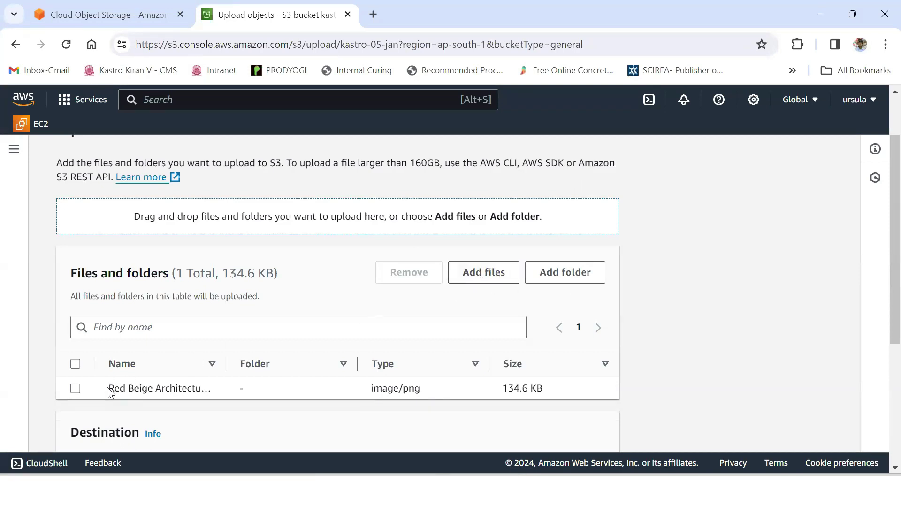
drag(108, 388, 196, 394)
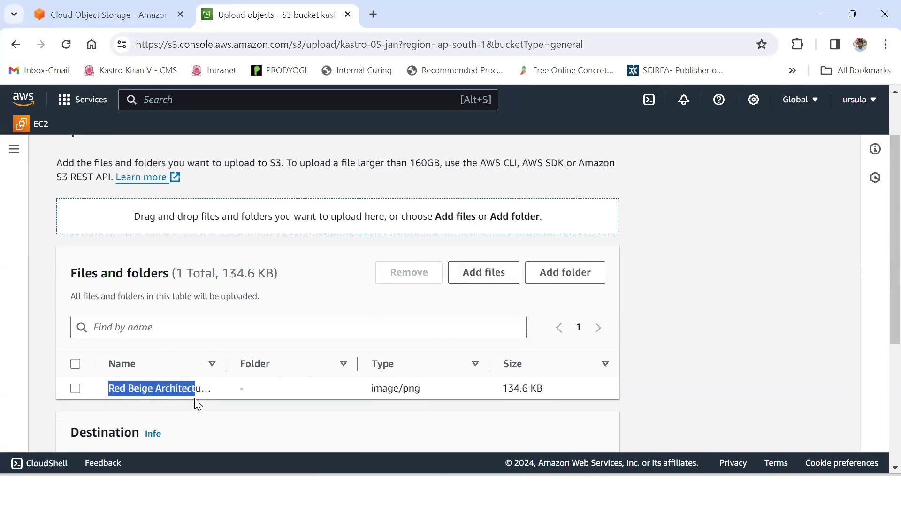
scroll(738, 281, down, 1)
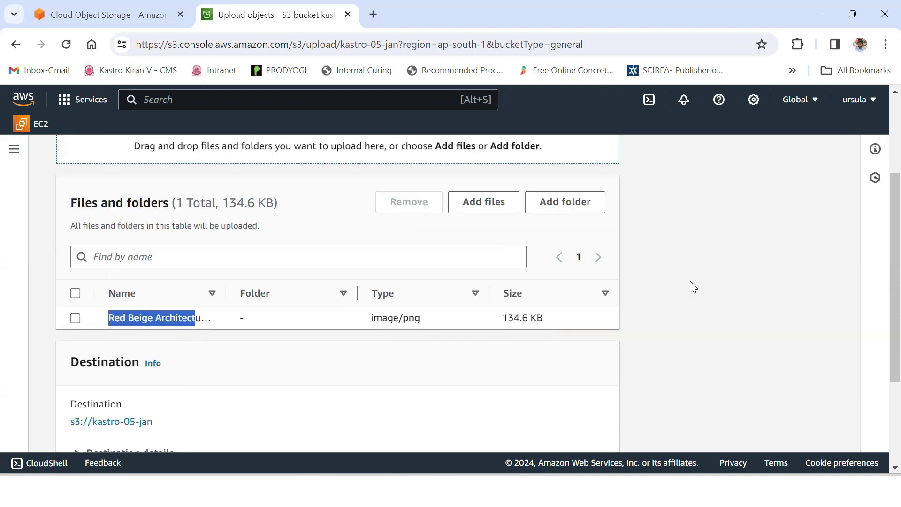
click(693, 286)
scroll(692, 285, down, 2)
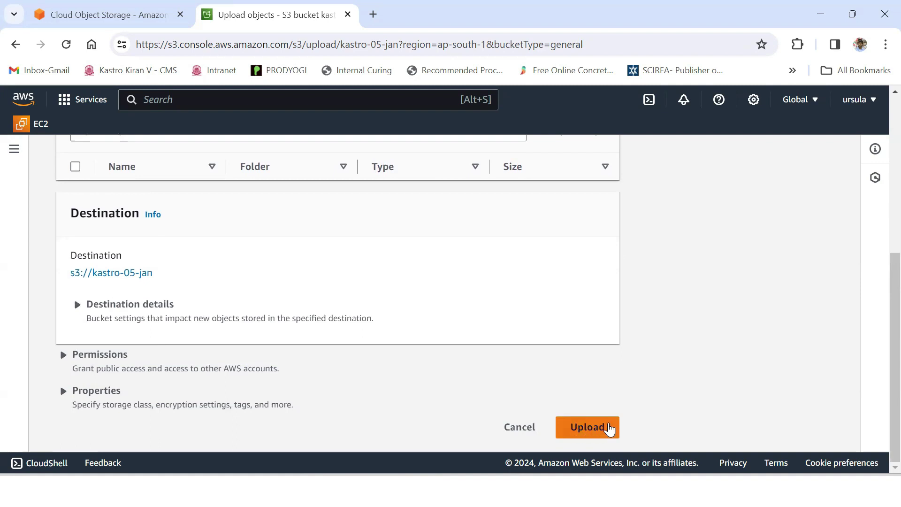
click(590, 428)
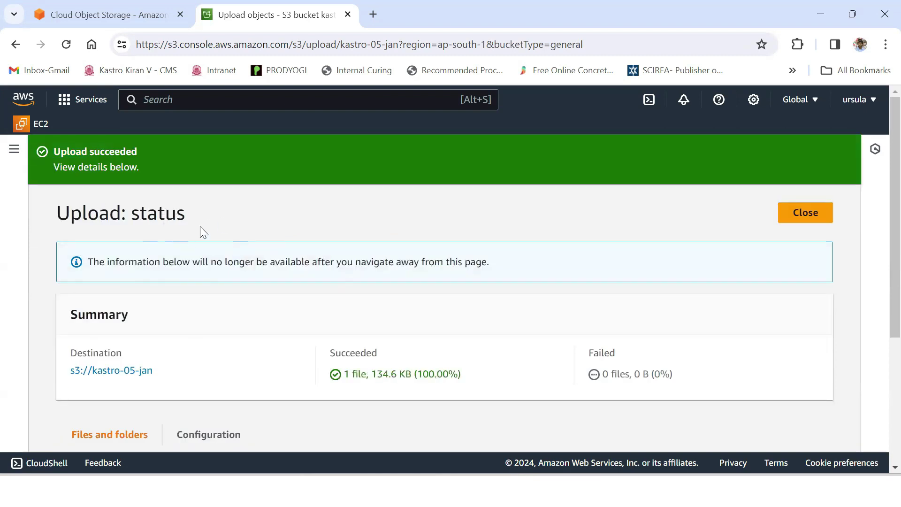
Step: Examine the upload status summary for its destination, succeeded and failed files, and close the status page
scroll(199, 226, down, 2)
scroll(201, 247, up, 2)
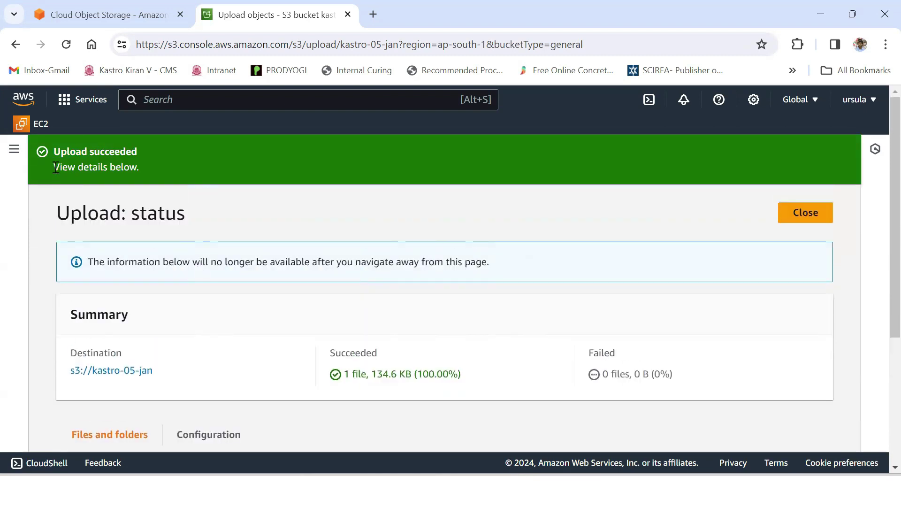
drag(57, 151, 168, 154)
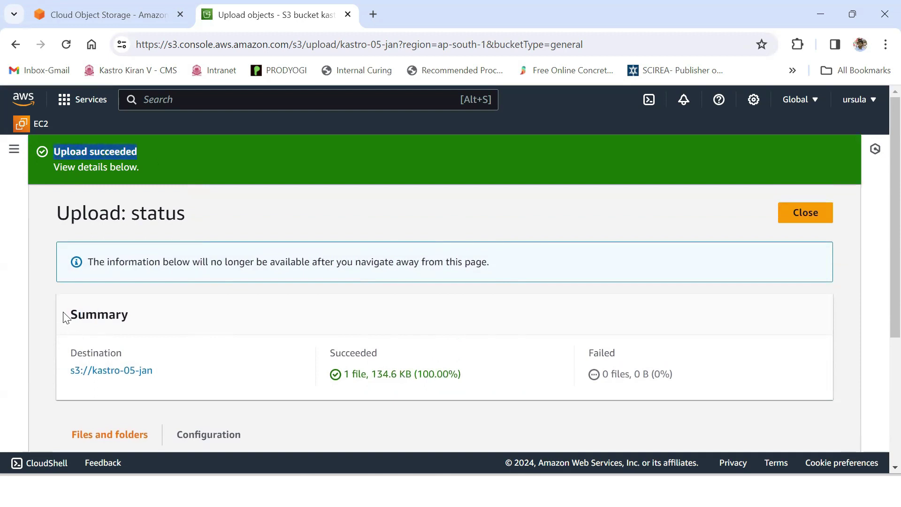
drag(66, 316, 142, 314)
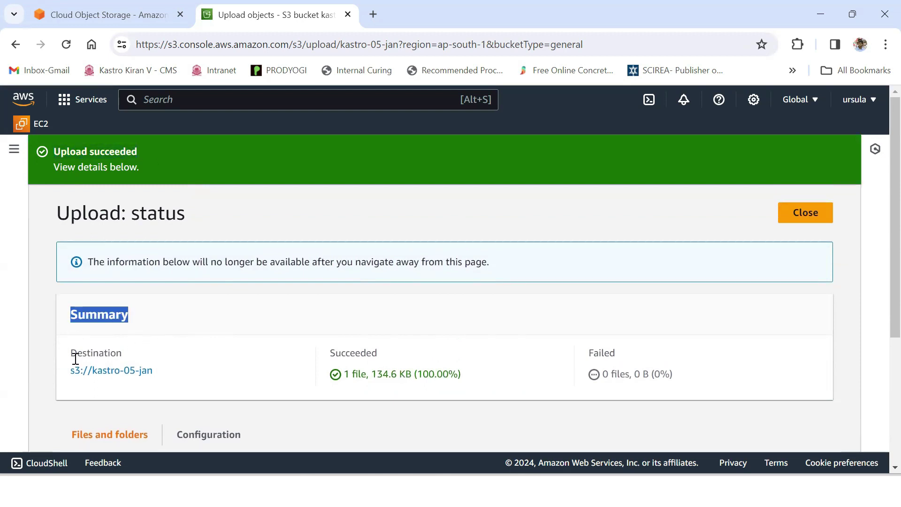
drag(71, 355, 93, 373)
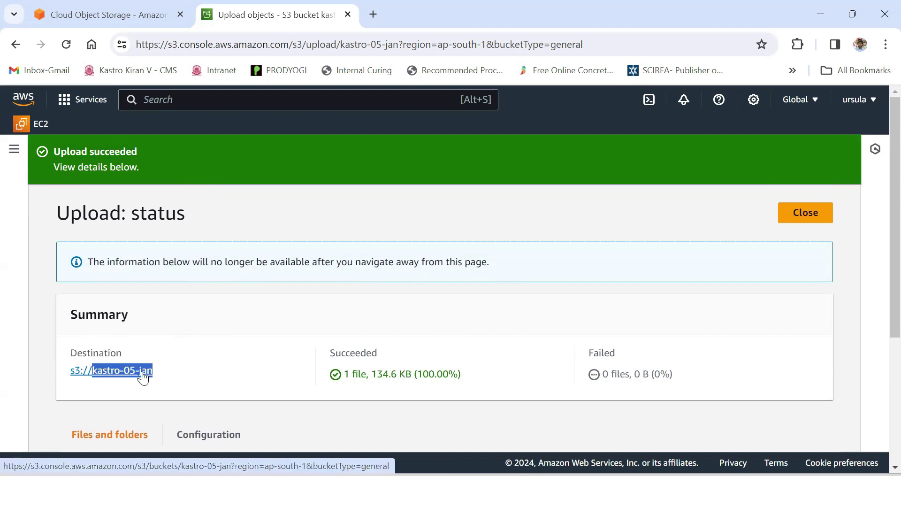
drag(70, 371, 80, 370)
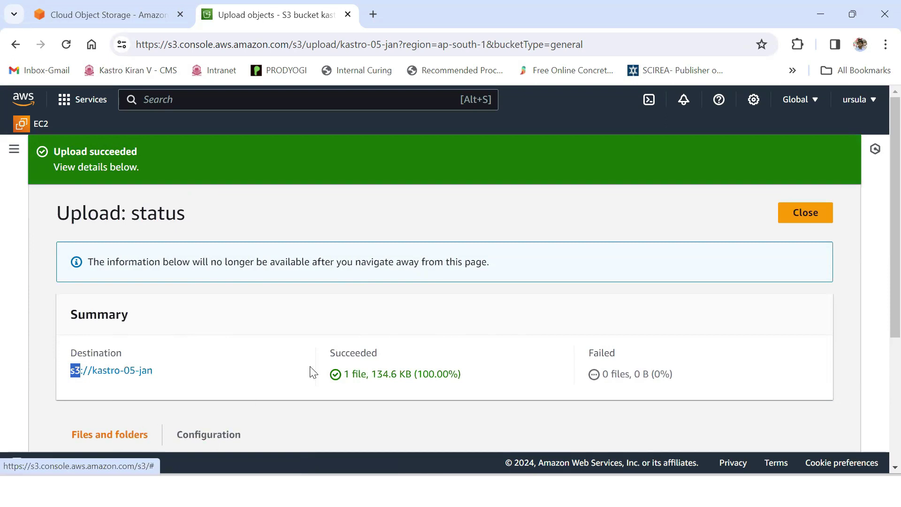
drag(345, 374, 413, 374)
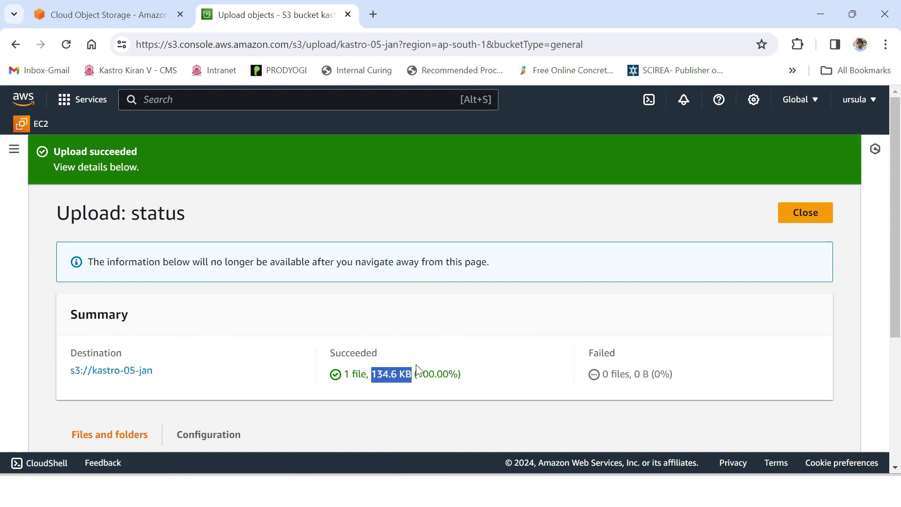
drag(590, 350, 604, 372)
click(672, 374)
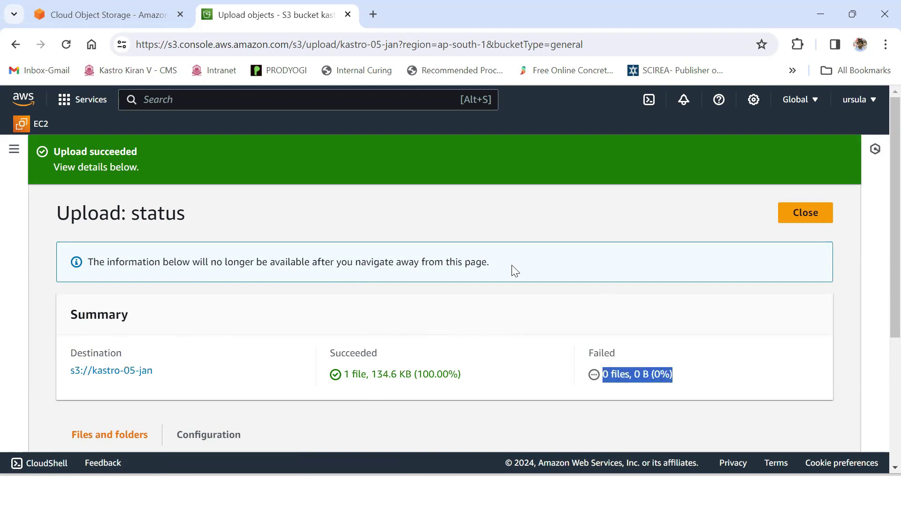
click(806, 213)
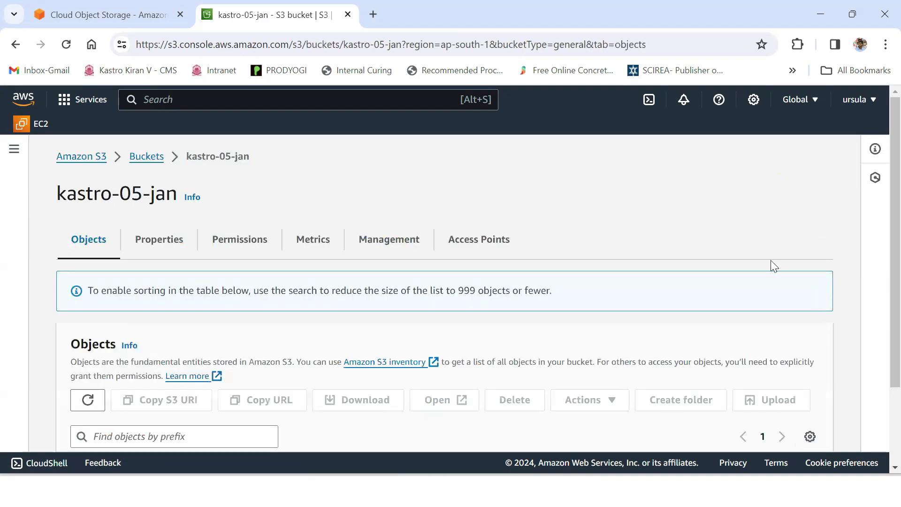
Step: Examine the bucket's object list and compare the available object actions with the poster selected and deselected
scroll(310, 312, down, 1)
scroll(313, 311, down, 1)
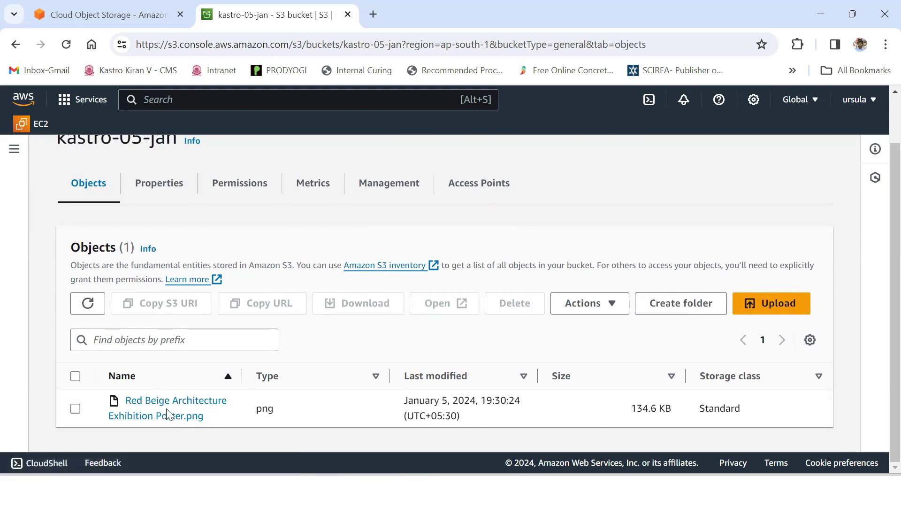
click(76, 409)
click(76, 409)
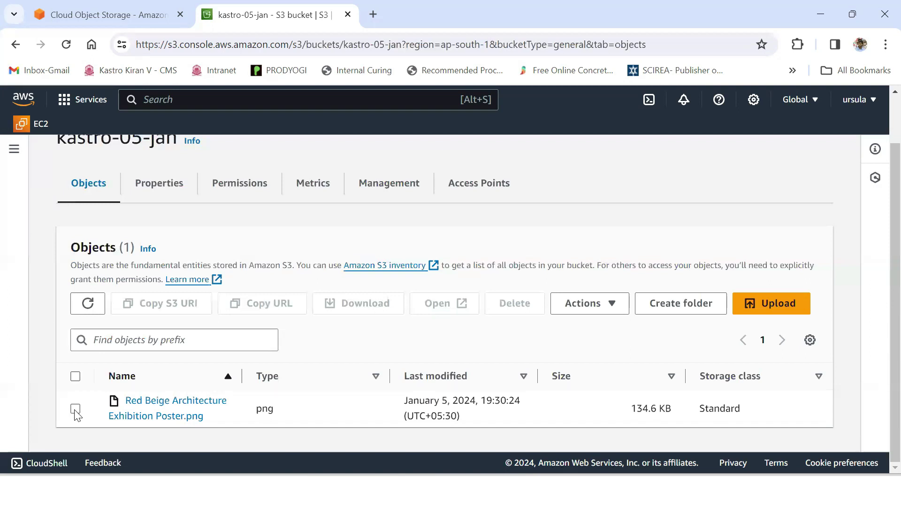
click(76, 409)
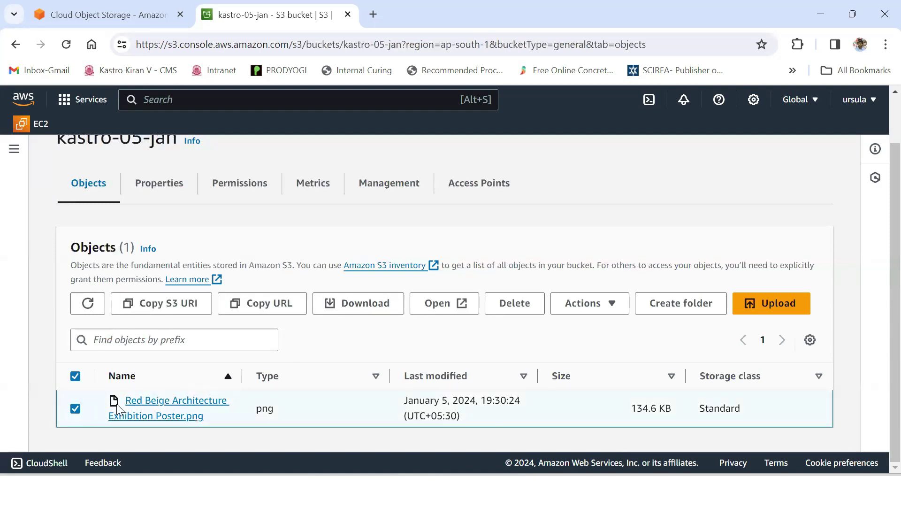
click(76, 408)
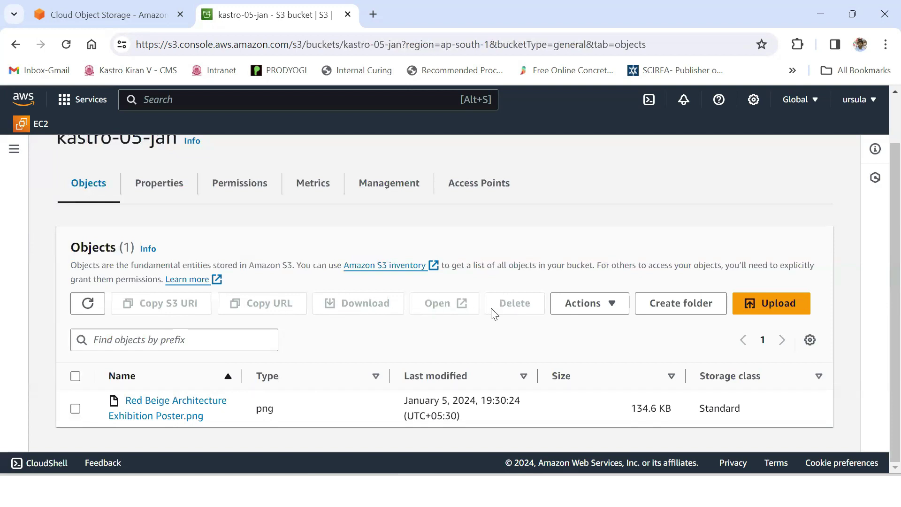
Step: Download the "Red Beige Architecture Exhibition Poster.png" object, open the downloaded copy to view it, and return to the bucket page
click(75, 408)
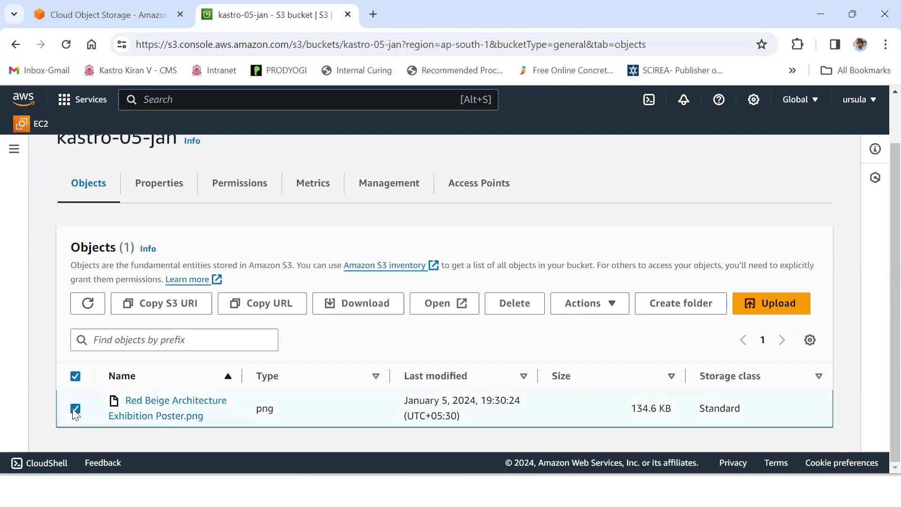
click(340, 305)
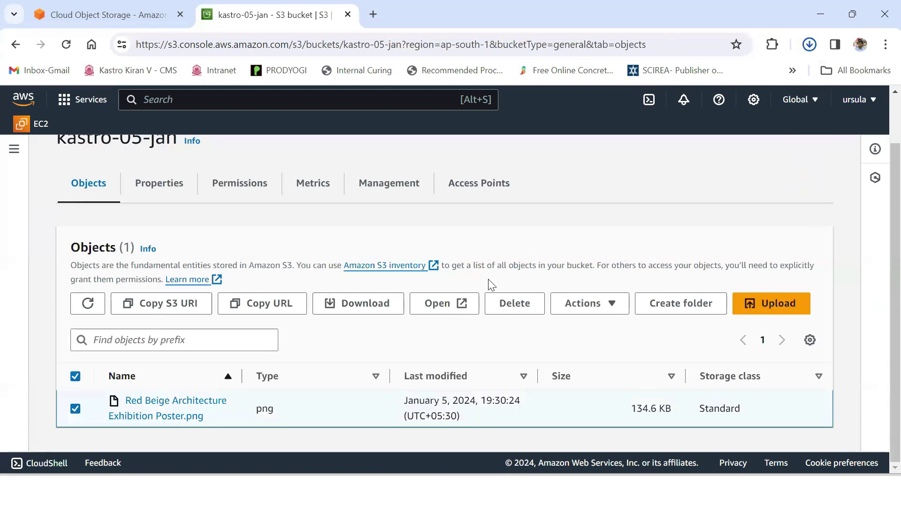
click(809, 44)
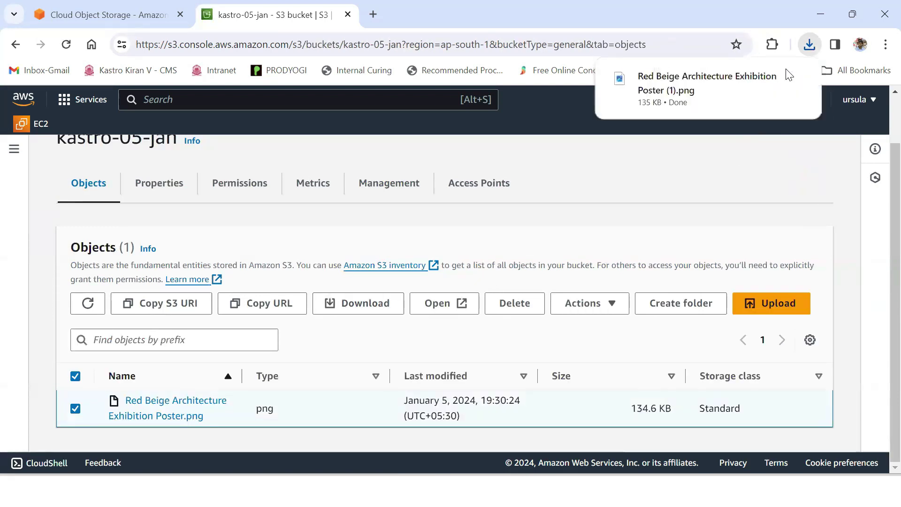
click(670, 94)
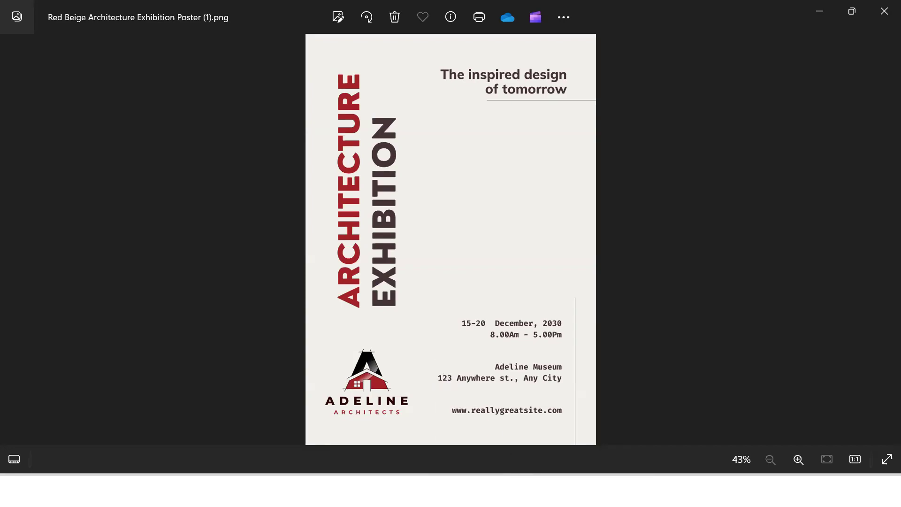
click(514, 491)
Step: Review the bucket's name and its object list, and deselect the poster object
scroll(115, 334, up, 2)
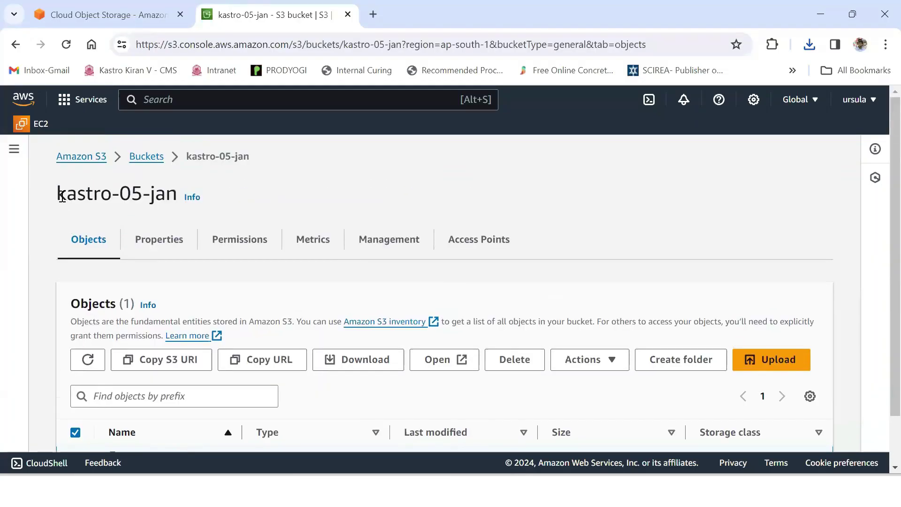
drag(57, 193, 170, 192)
scroll(171, 193, down, 1)
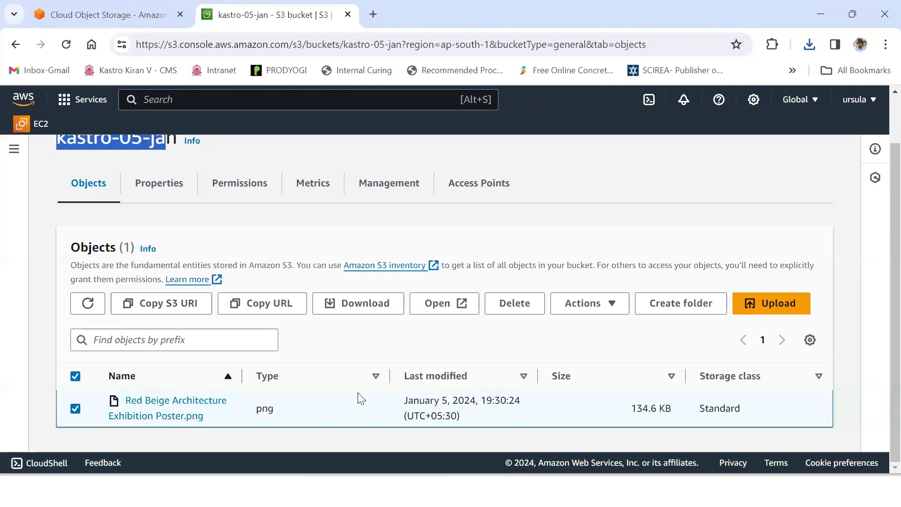
click(75, 408)
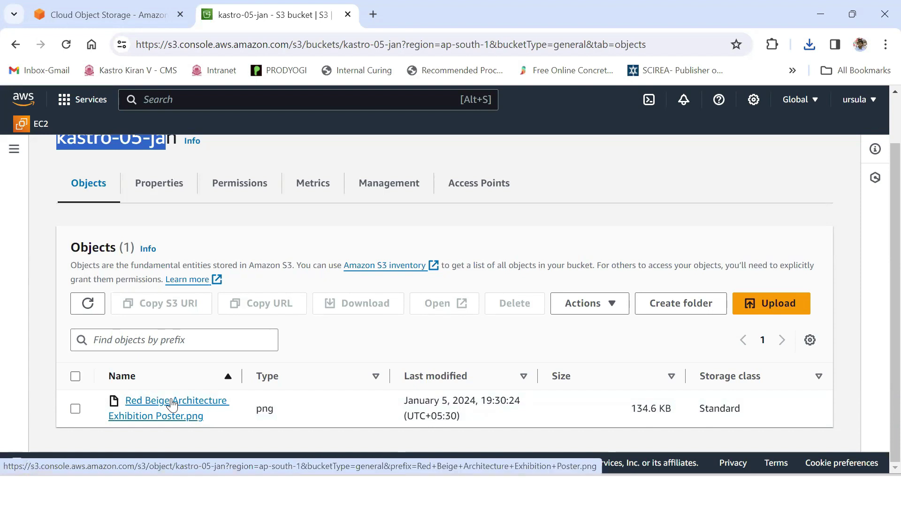
Step: Examine the poster's entry in the bucket's object list, focusing on its storage class
scroll(172, 404, up, 1)
scroll(172, 397, down, 1)
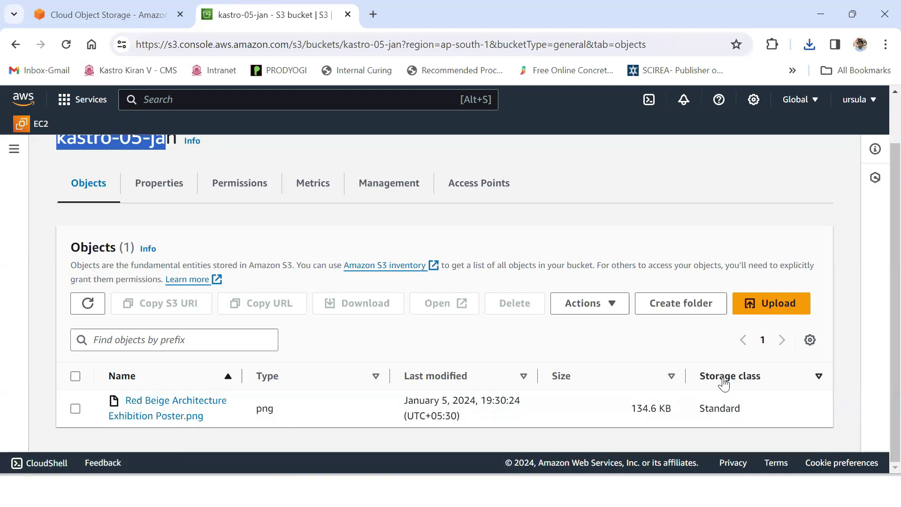
drag(779, 376, 696, 384)
drag(754, 412, 700, 414)
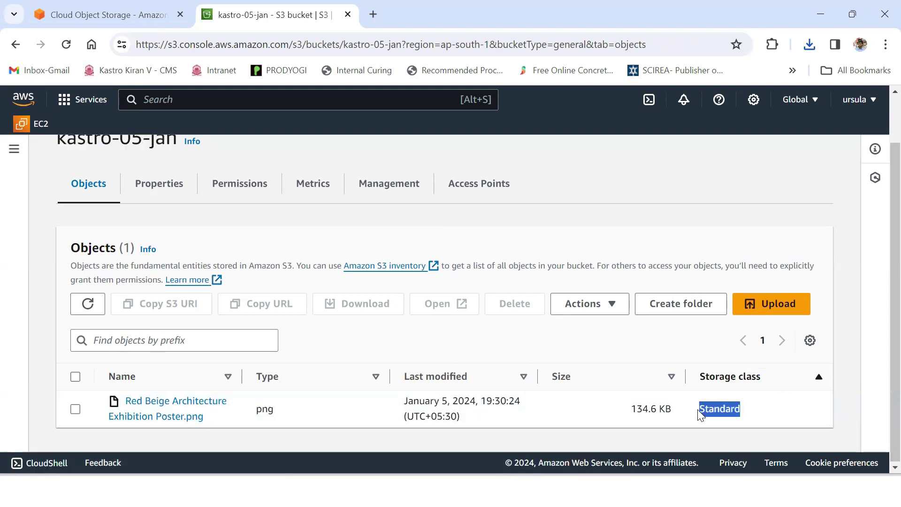
click(747, 419)
drag(746, 415, 700, 416)
click(750, 419)
drag(749, 412, 702, 409)
click(343, 437)
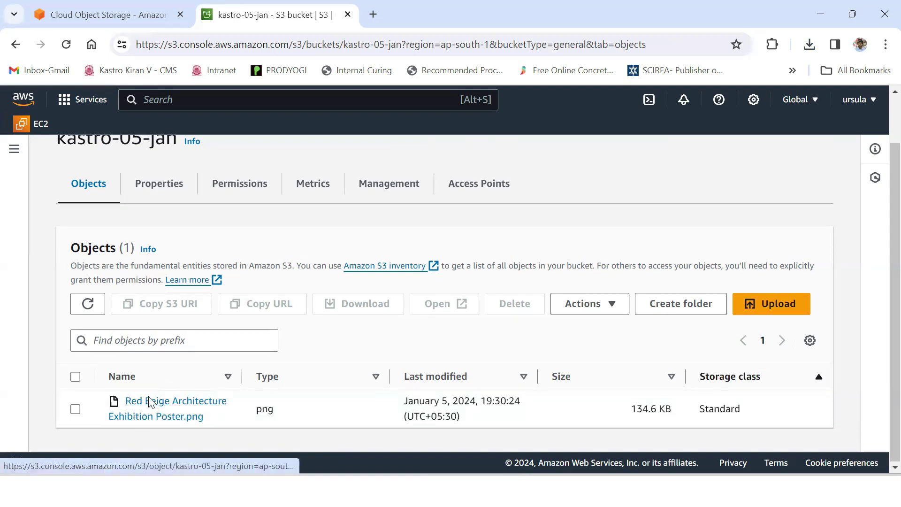
Step: Open the poster object's details page and examine its name, overview properties and object URL
click(171, 407)
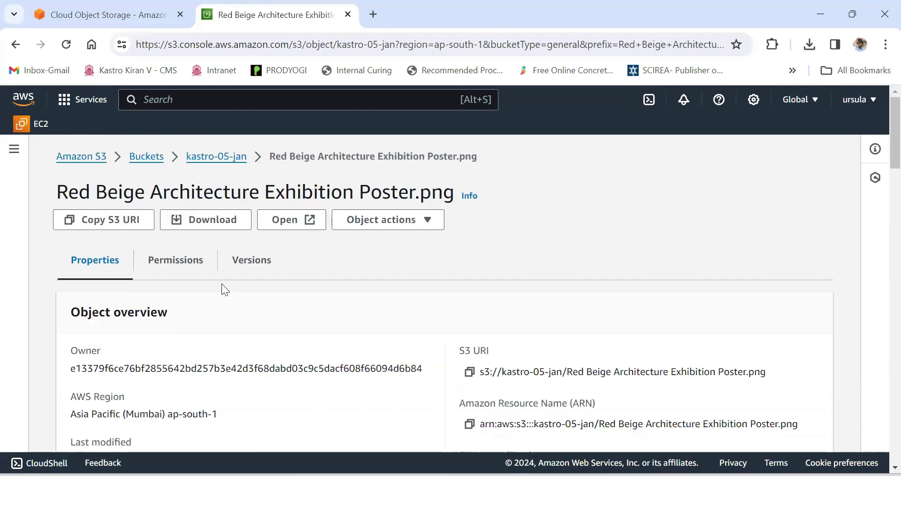
scroll(221, 284, down, 1)
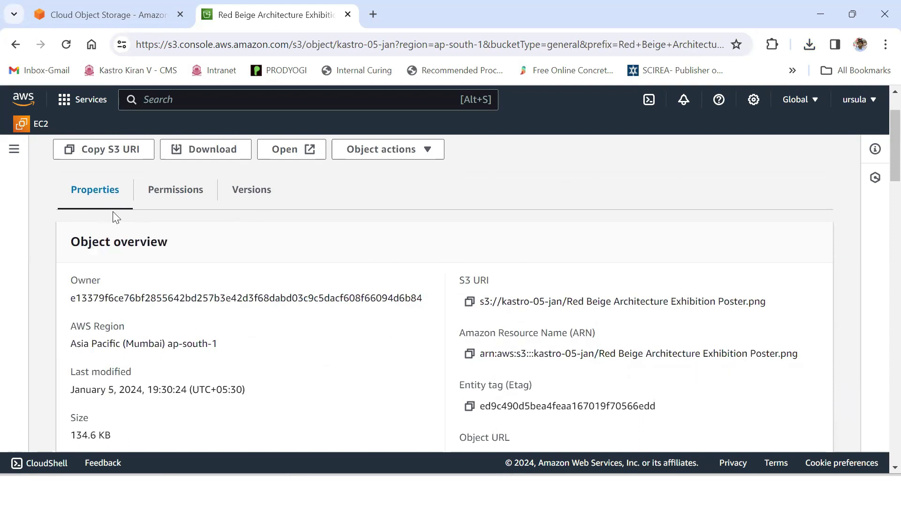
scroll(125, 217, down, 1)
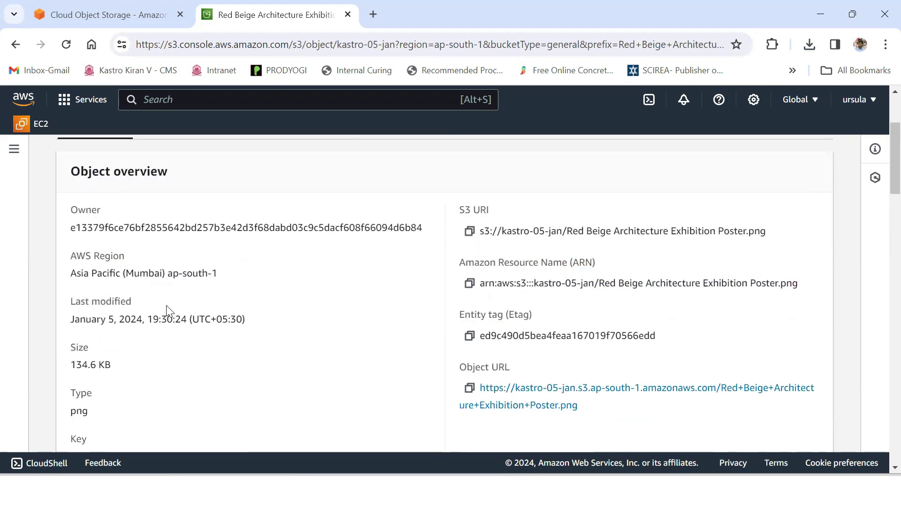
scroll(171, 311, down, 1)
scroll(70, 169, up, 3)
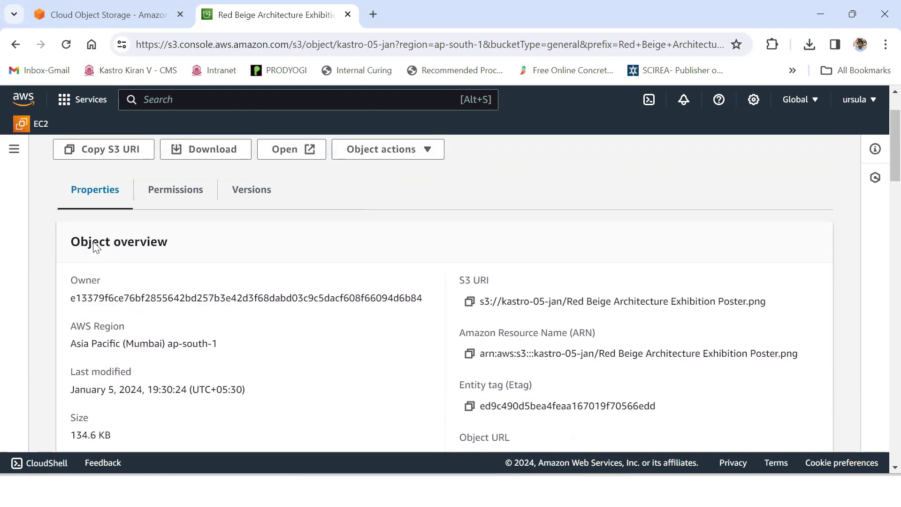
drag(58, 194, 456, 197)
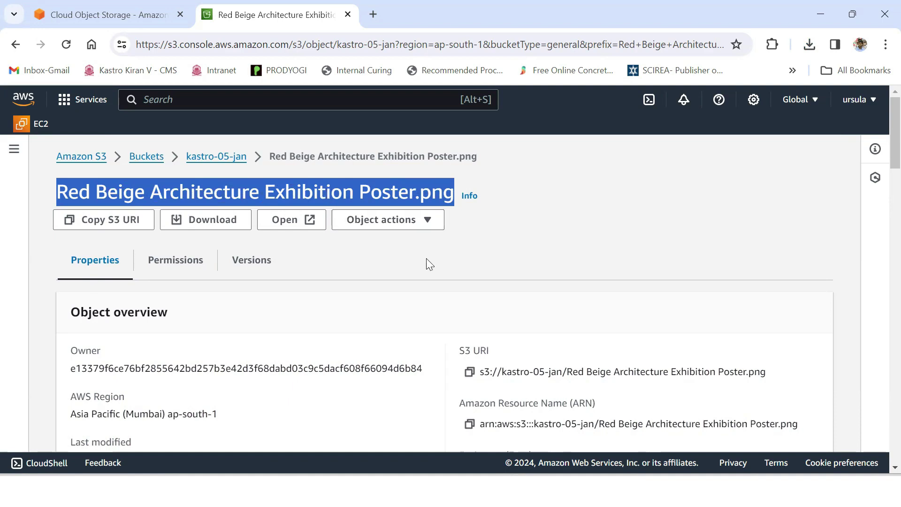
scroll(426, 261, down, 3)
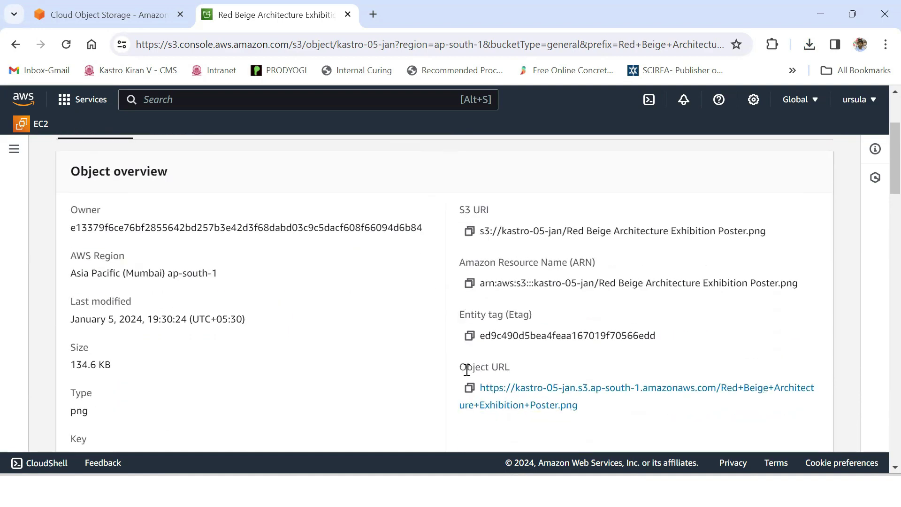
drag(461, 370, 530, 369)
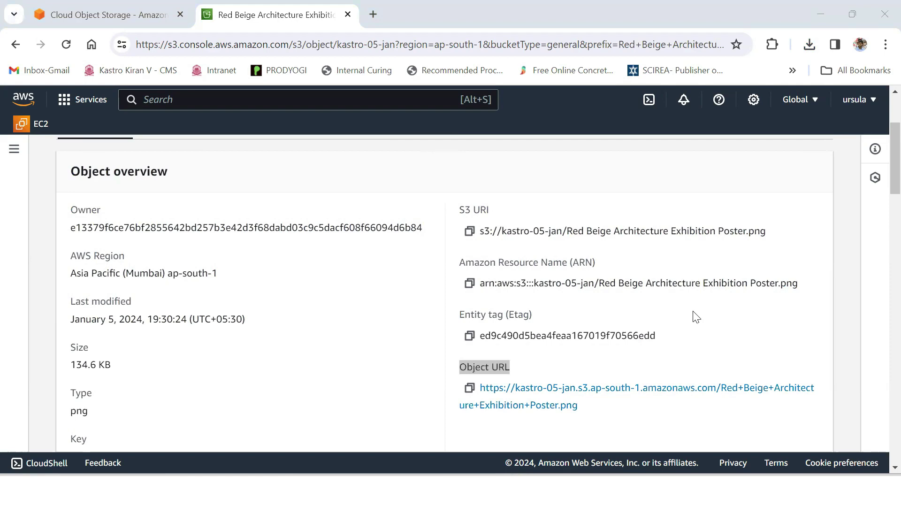
scroll(484, 322, down, 1)
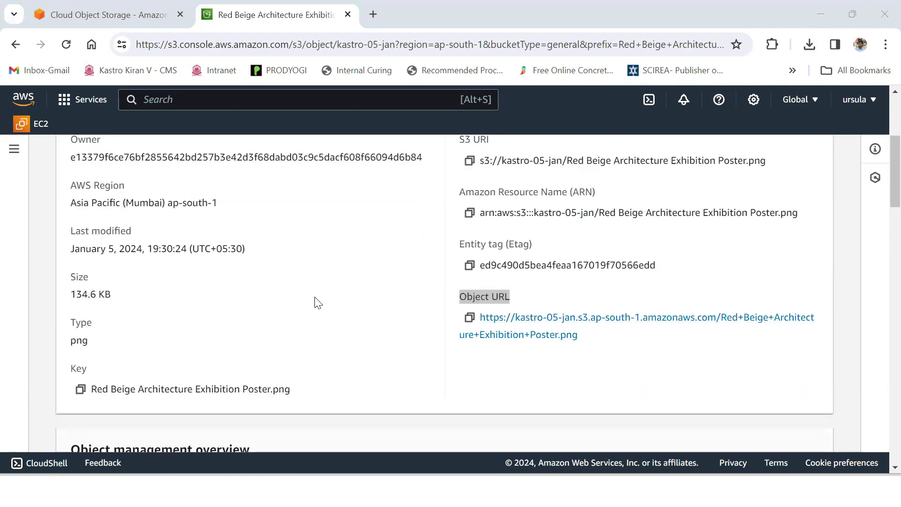
Step: Copy the poster's object URL and load it in a separate browser page
scroll(318, 303, up, 3)
drag(57, 192, 452, 193)
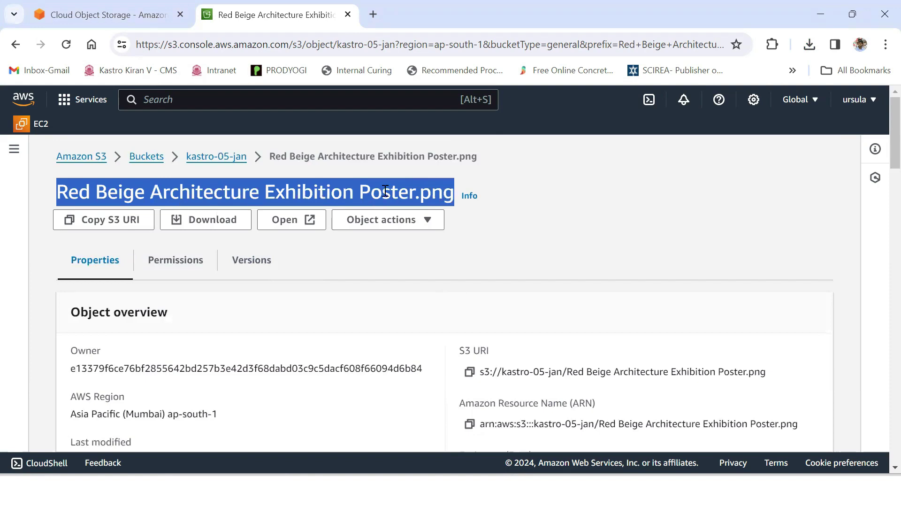
scroll(385, 190, down, 3)
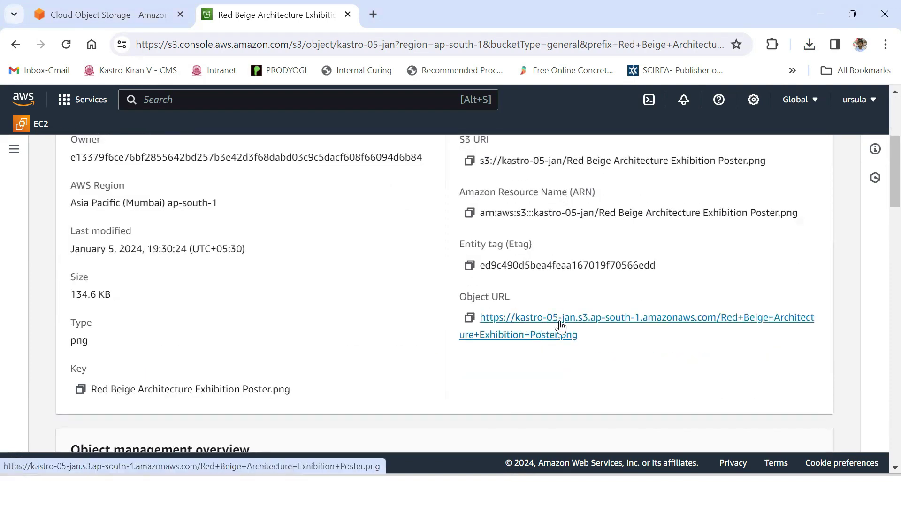
click(470, 319)
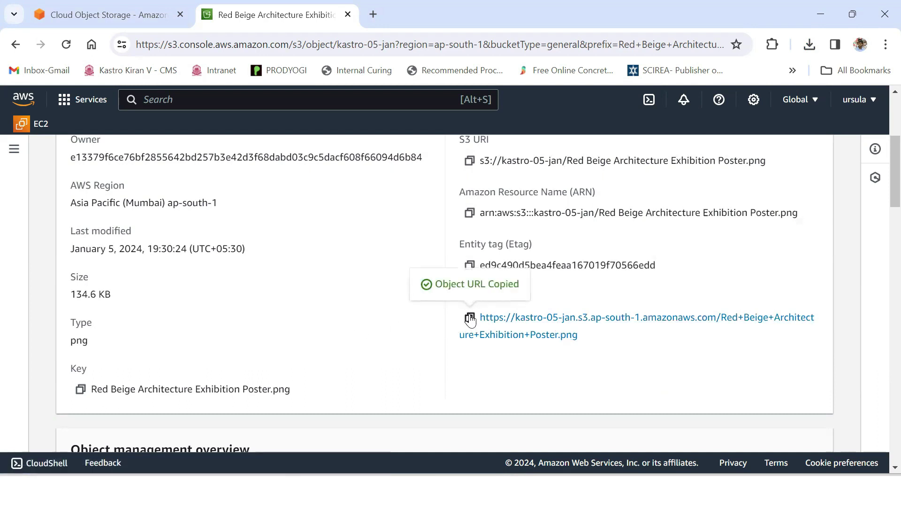
click(373, 15)
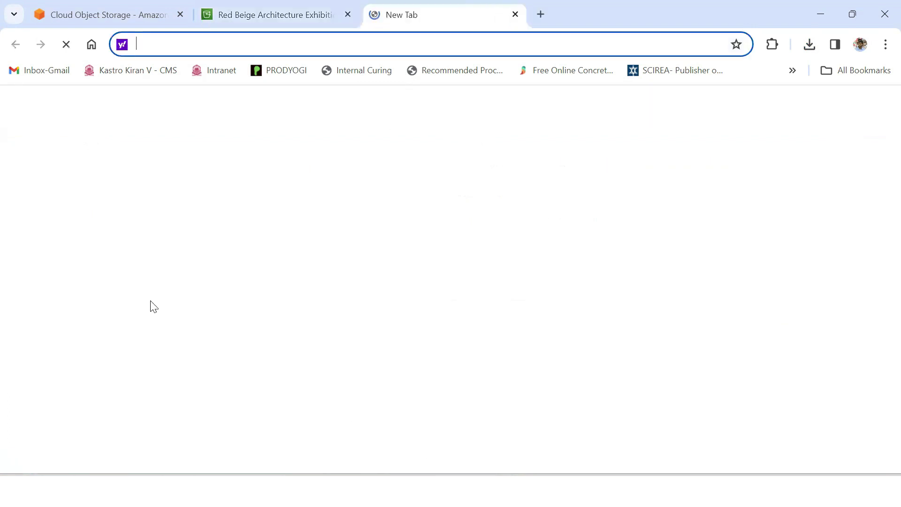
key(ctrl+v)
key(Return)
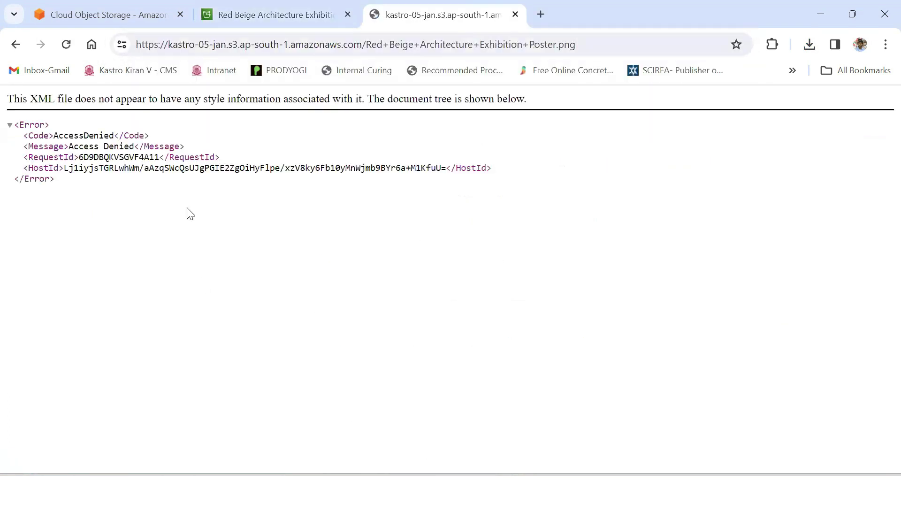
Step: Enlarge the object URL's response page to 150% and examine the code it returns
key(ctrl+plus)
key(ctrl+plus)
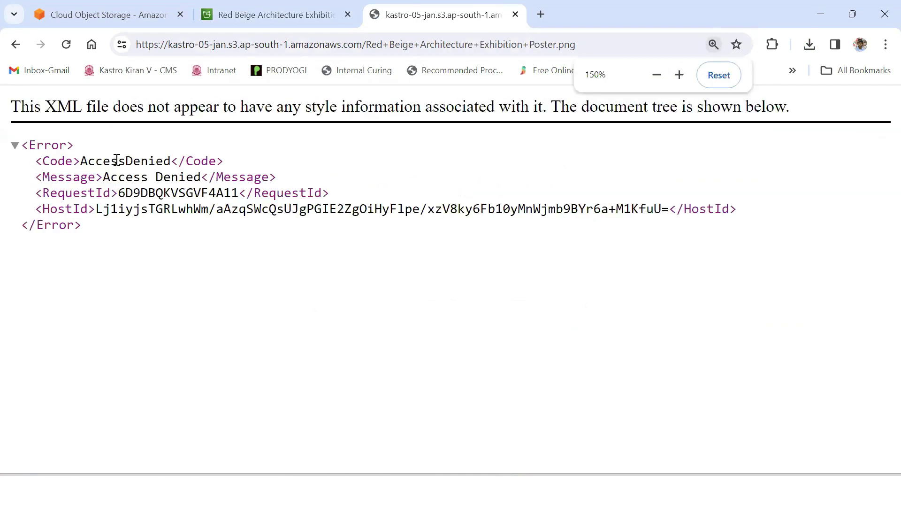
drag(81, 161, 172, 161)
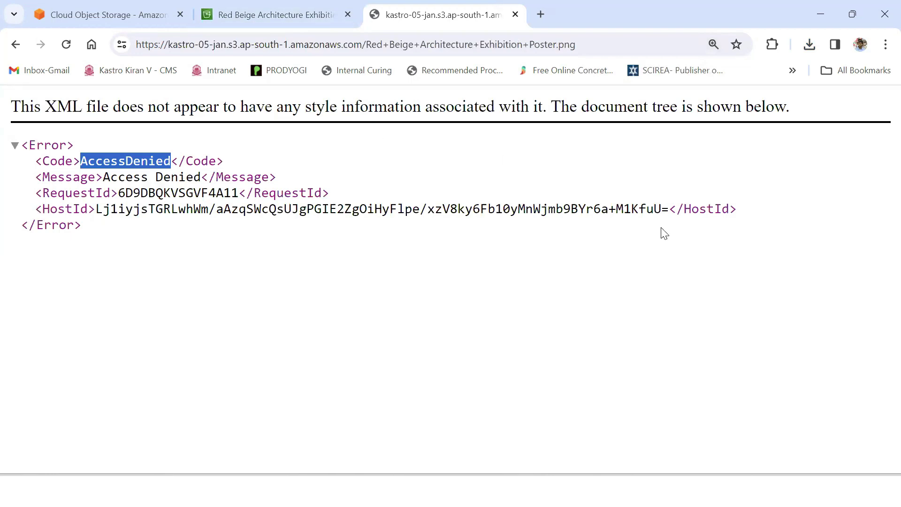
Step: Open the poster directly from its S3 details page and inspect the base address of the opened image
click(289, 14)
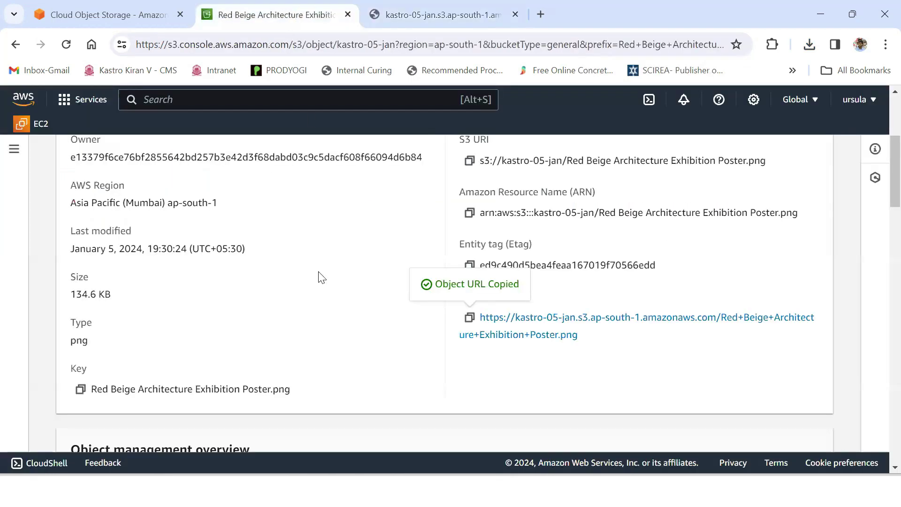
scroll(413, 309, up, 5)
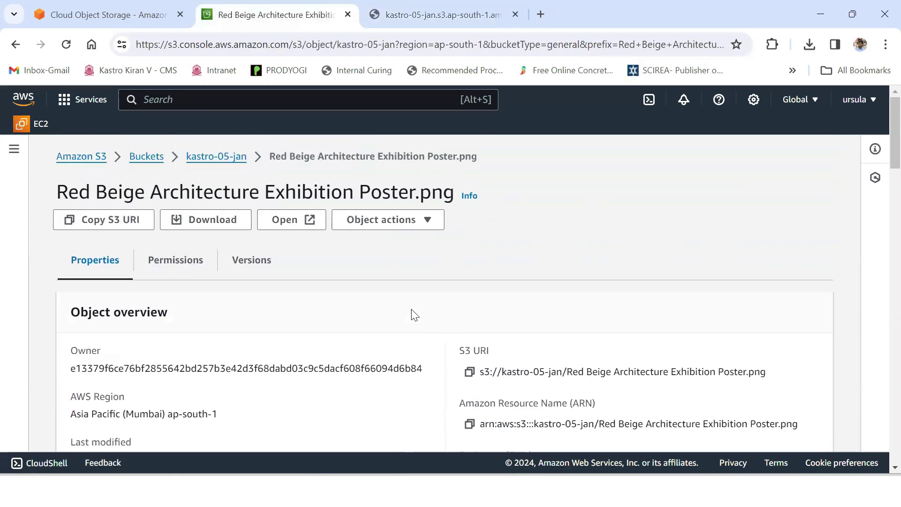
click(300, 223)
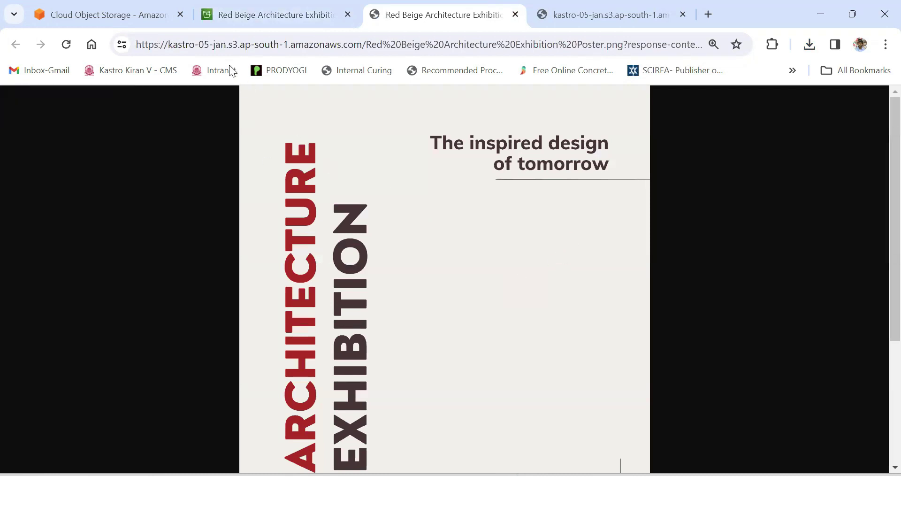
click(280, 42)
click(335, 45)
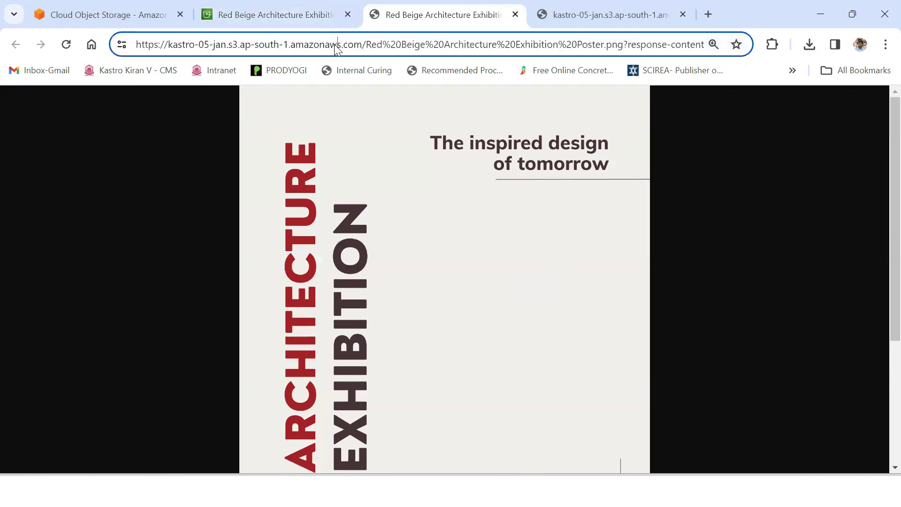
drag(362, 44, 136, 45)
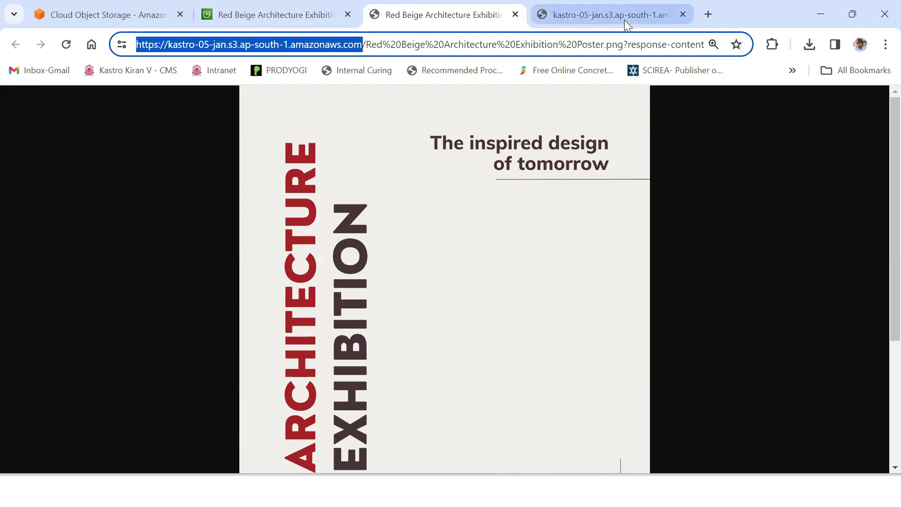
Step: Return to the object URL page, inspect its full address and load it again
click(618, 8)
click(276, 43)
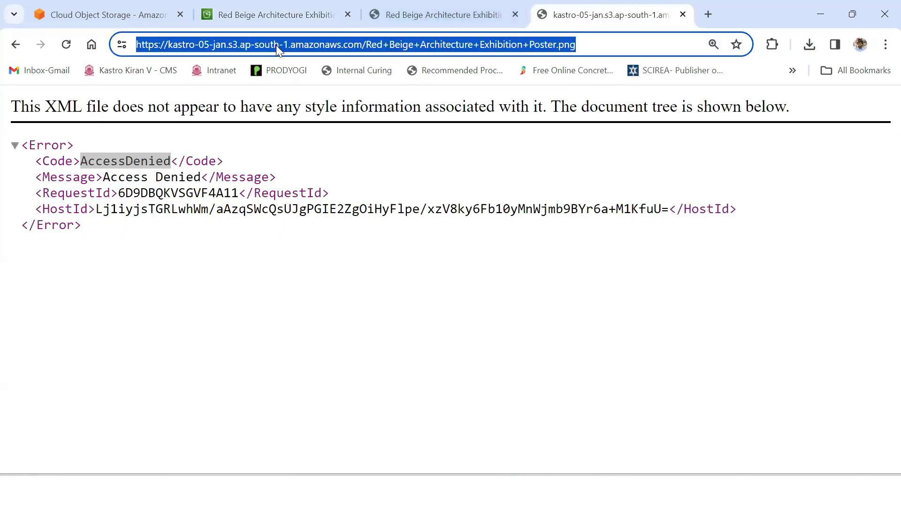
click(364, 248)
click(599, 46)
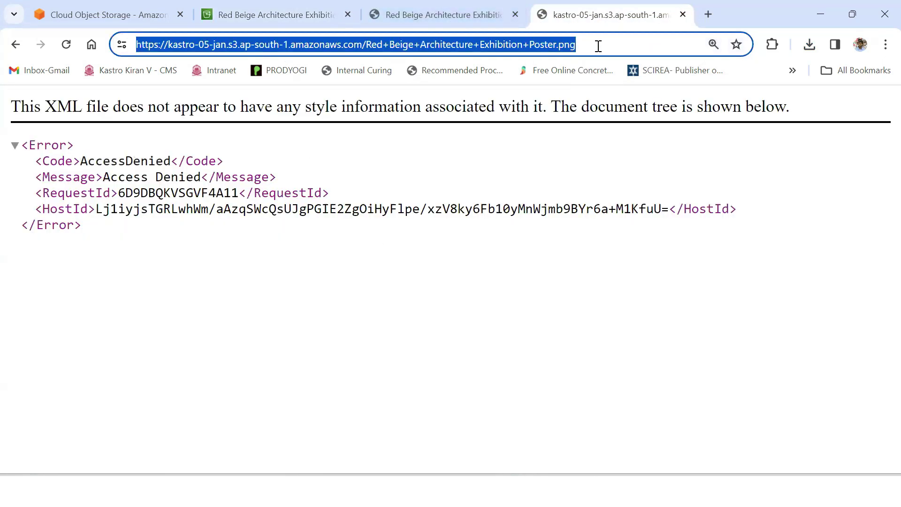
key(Return)
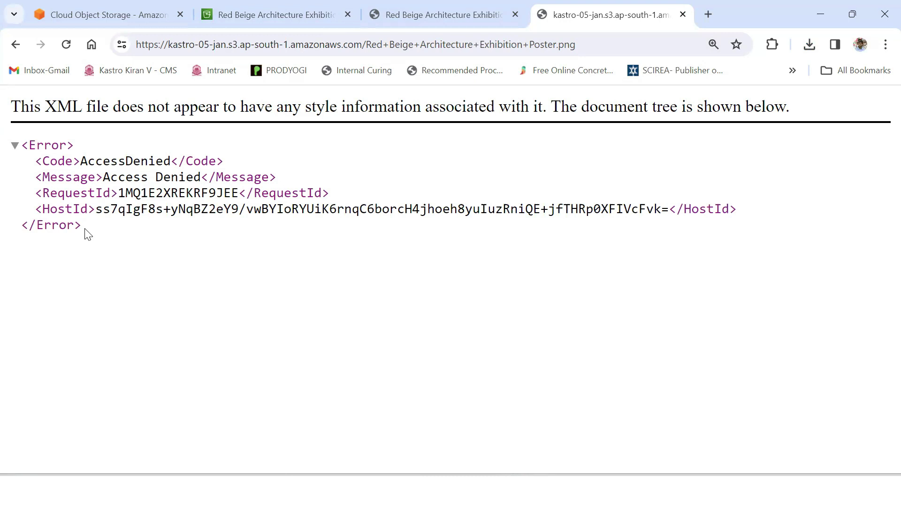
Step: Compare the poster opened from the console with the object URL's response, and examine the response's code
click(490, 21)
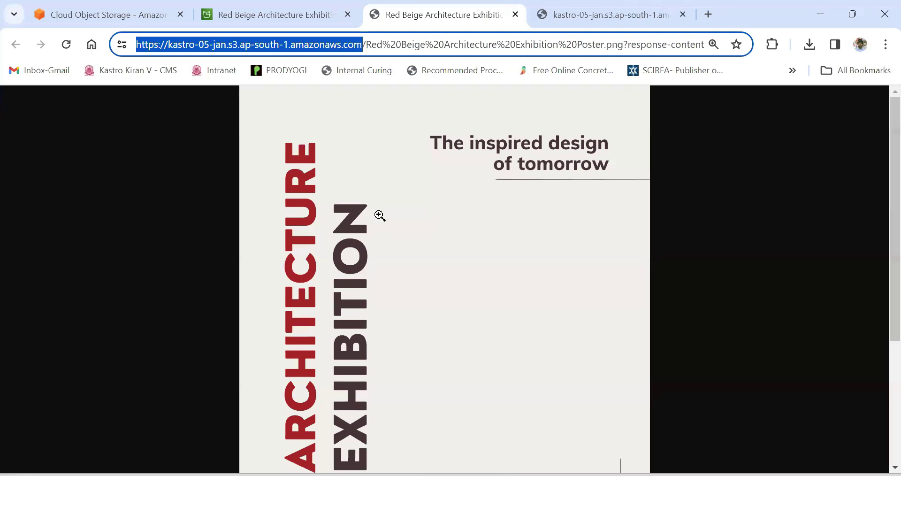
click(605, 11)
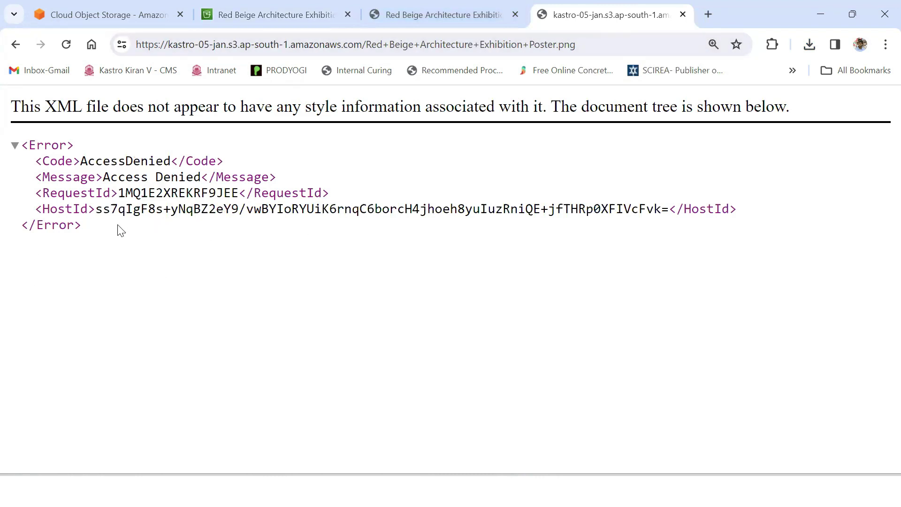
drag(121, 230, 14, 142)
click(180, 235)
drag(84, 160, 170, 161)
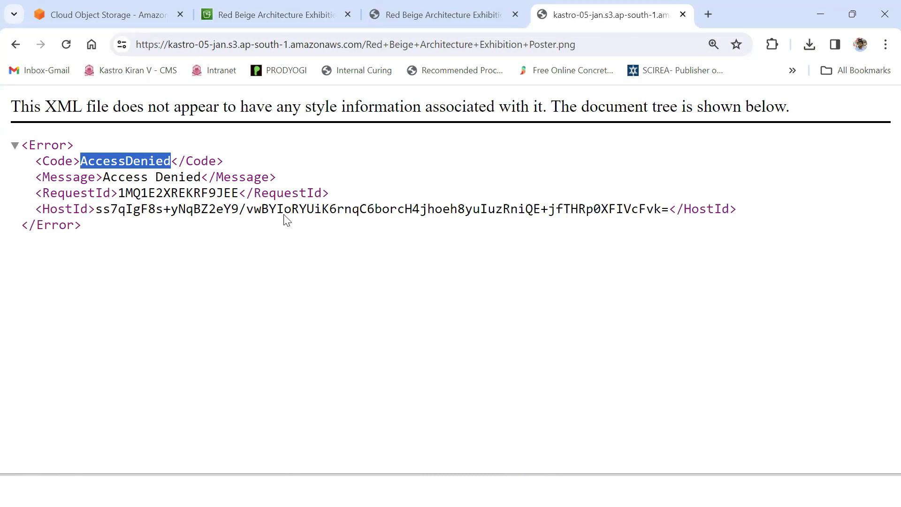
Step: Close the poster image opened from the console and reload the object URL page twice
click(515, 15)
click(47, 287)
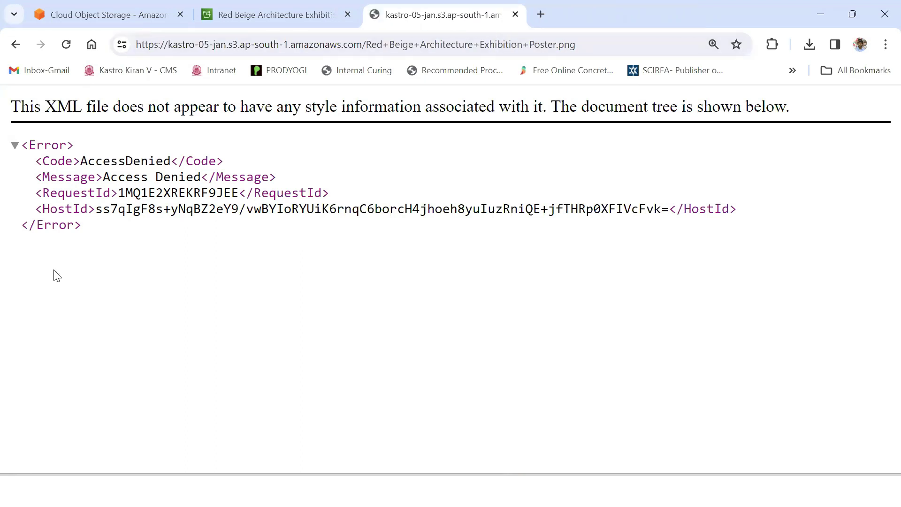
click(65, 47)
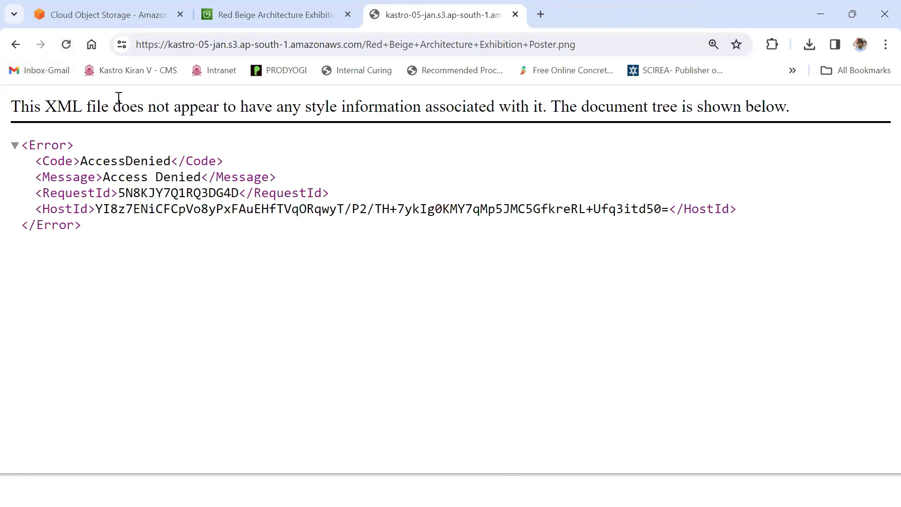
click(68, 45)
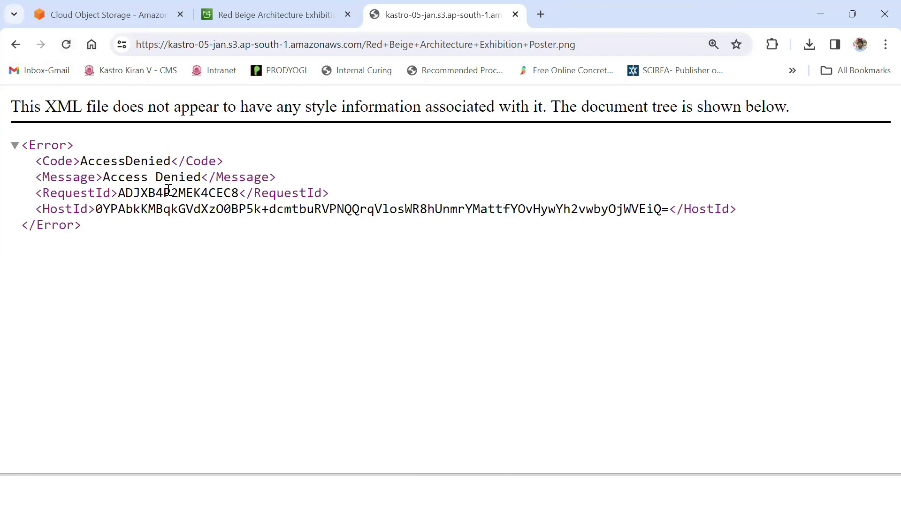
Step: Review the poster's details page in the S3 console and return to the object URL page
click(299, 12)
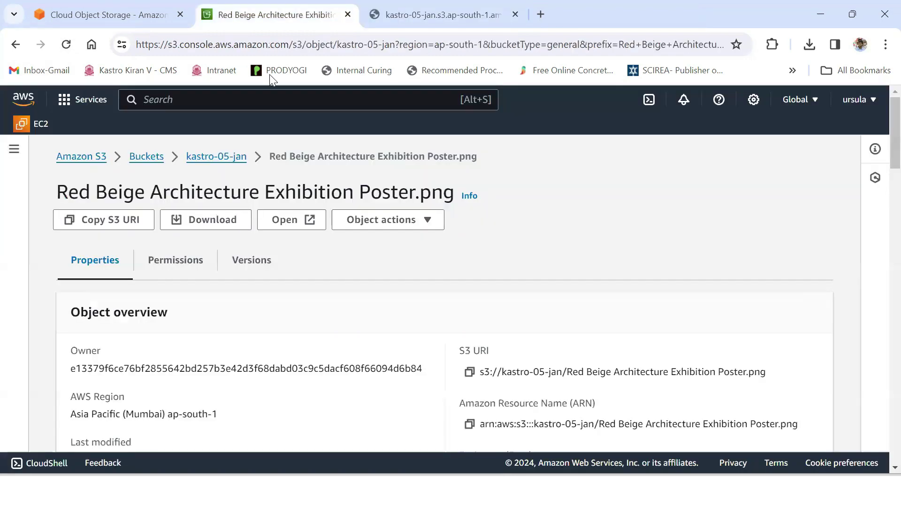
scroll(364, 259, down, 1)
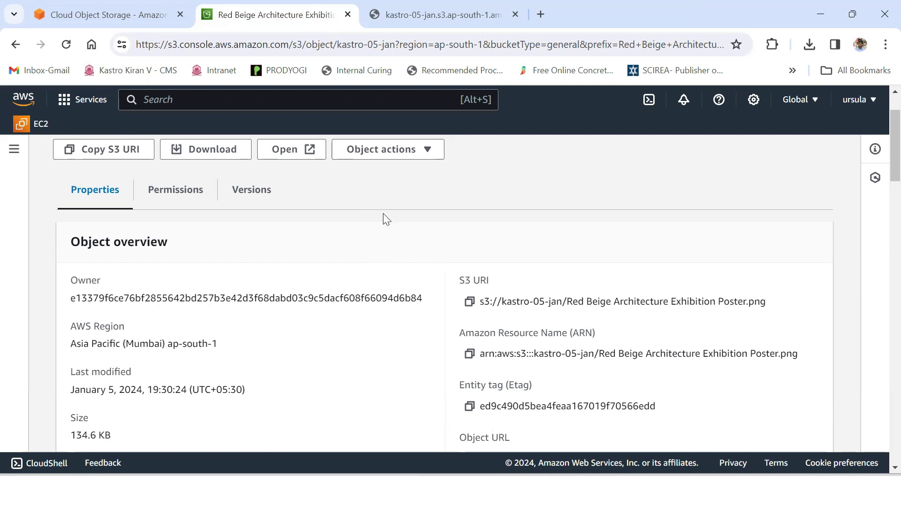
click(434, 14)
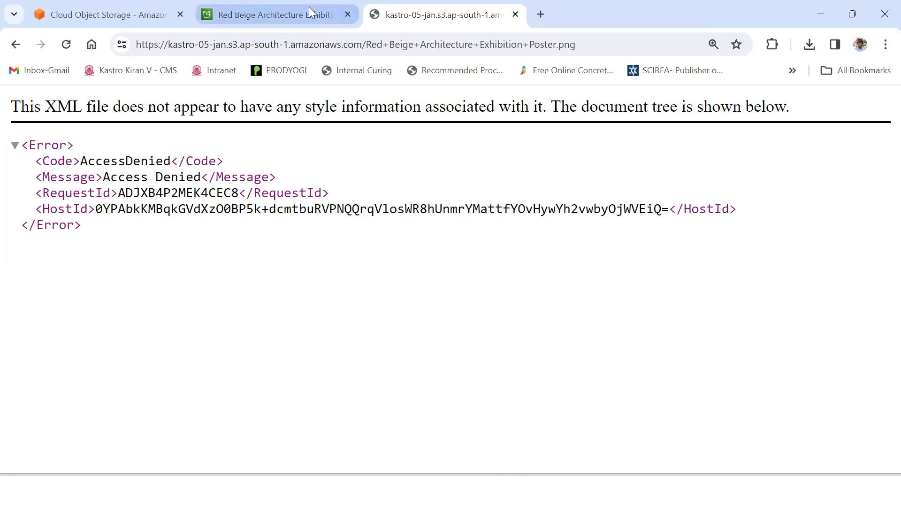
Step: Inspect the object URL's address, return to the S3 console and review the poster's name on its details page
click(311, 41)
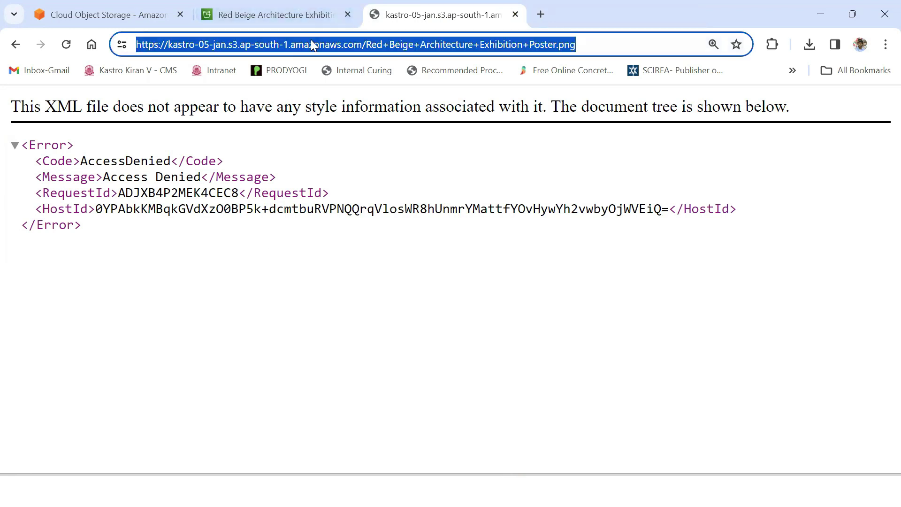
click(280, 12)
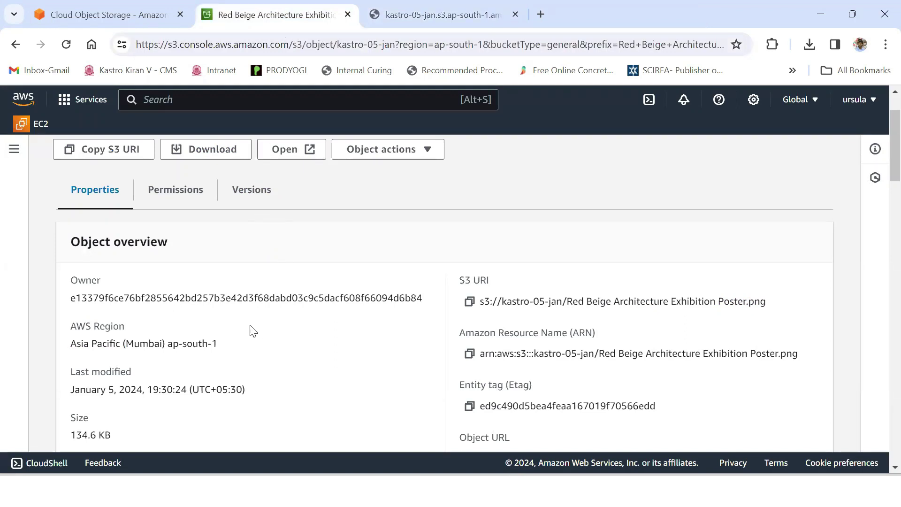
scroll(162, 314, up, 2)
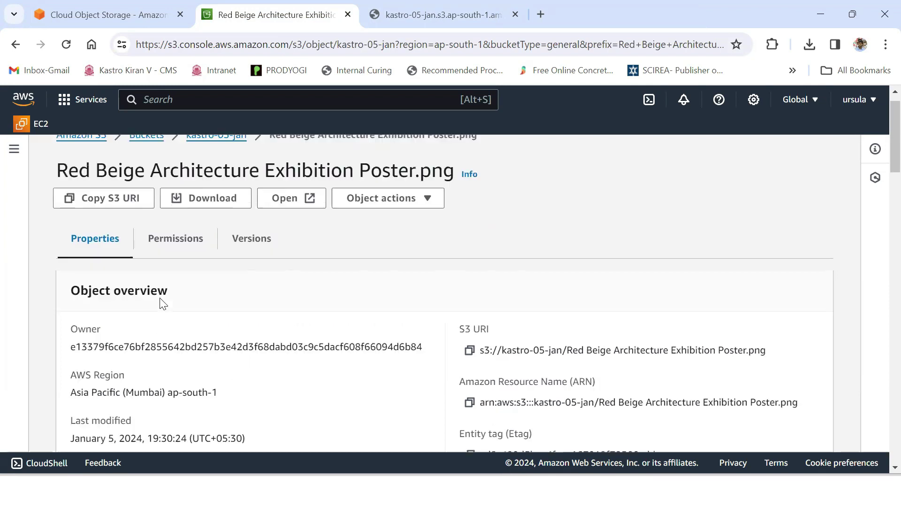
drag(54, 193, 463, 201)
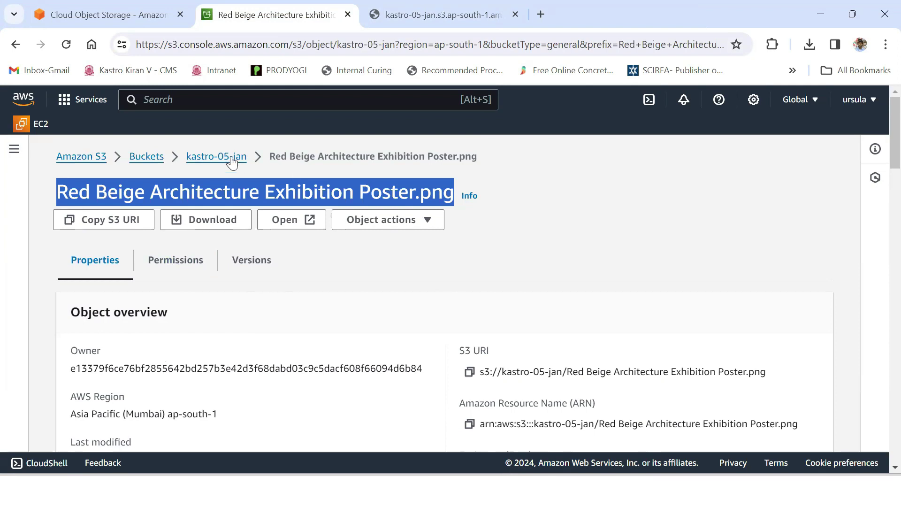
click(62, 191)
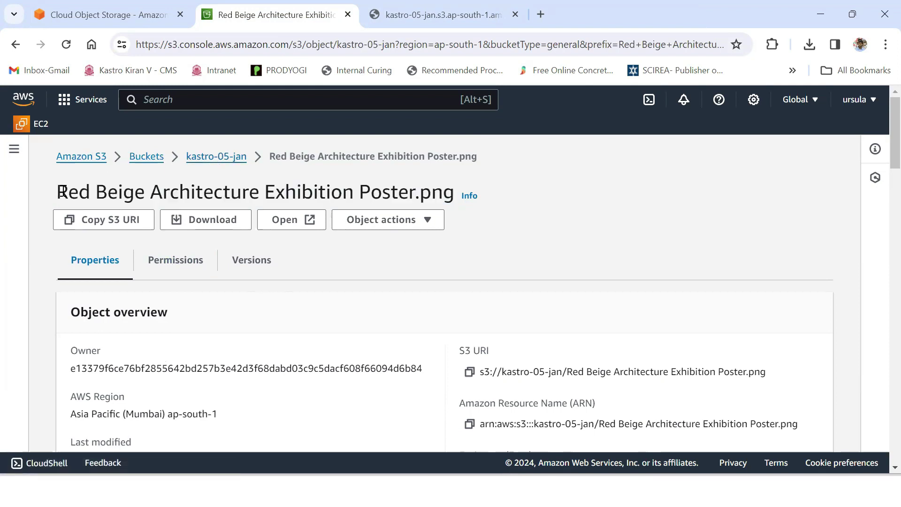
scroll(147, 258, down, 1)
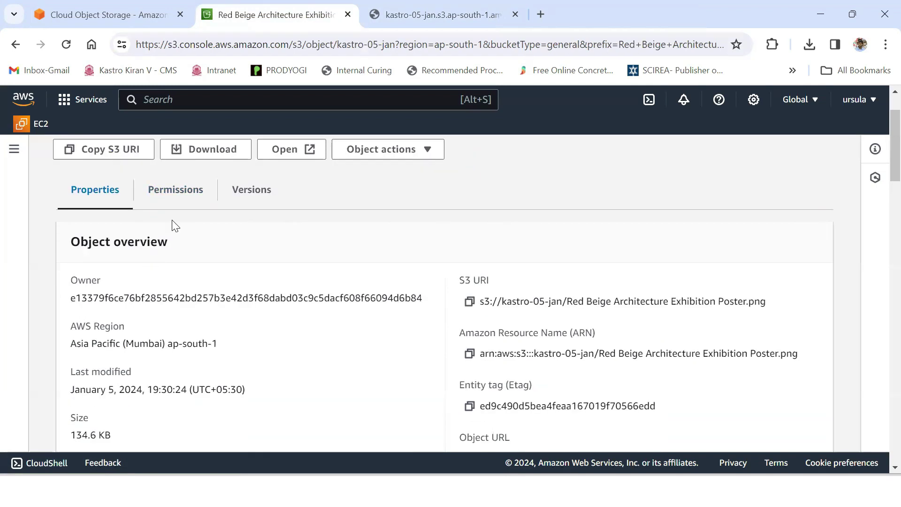
Step: Examine the poster's access control list, including the object permissions for Everyone (public access)
click(181, 191)
scroll(141, 231, down, 1)
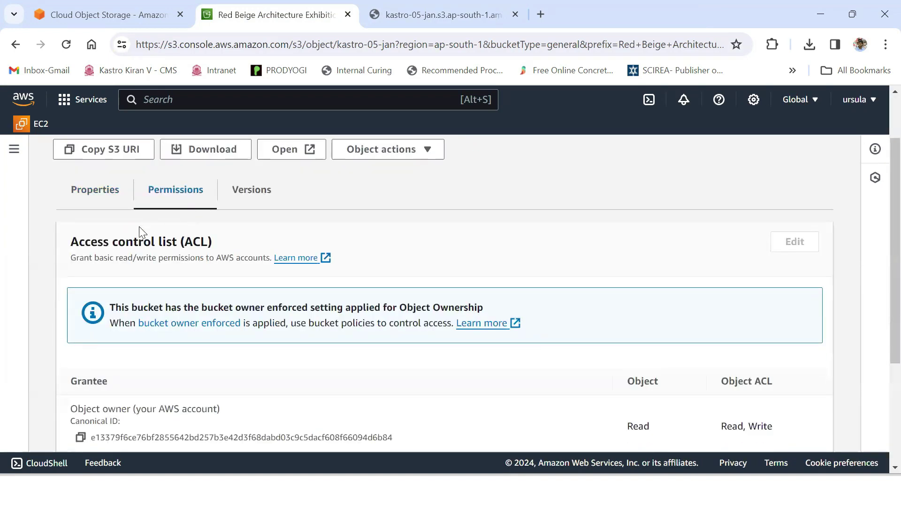
drag(70, 240, 225, 243)
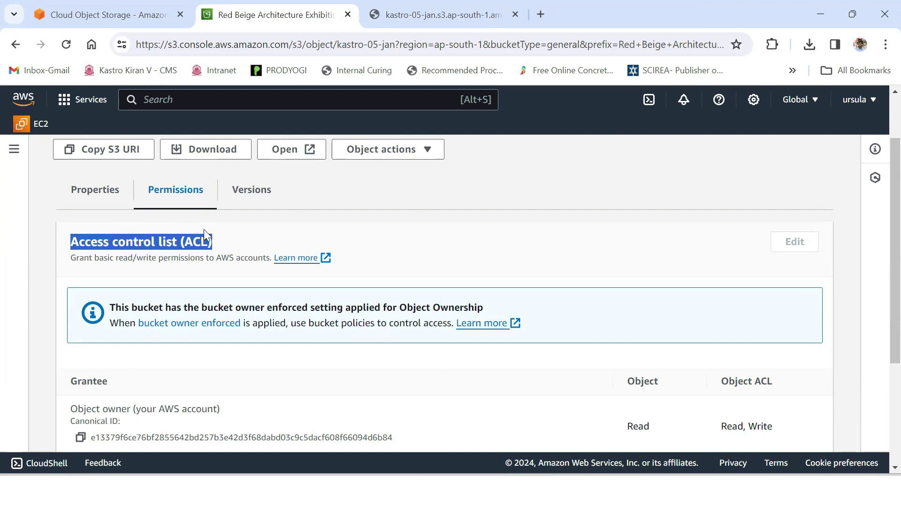
scroll(160, 242, down, 1)
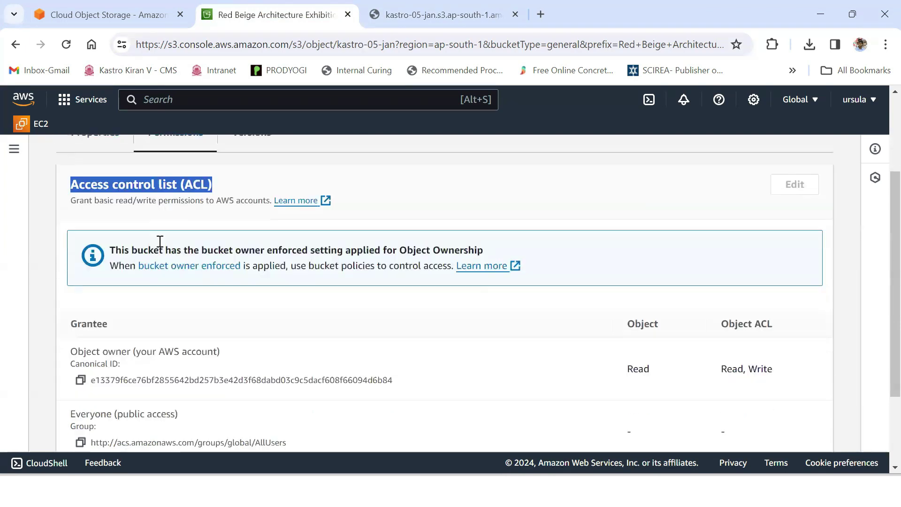
scroll(160, 241, down, 2)
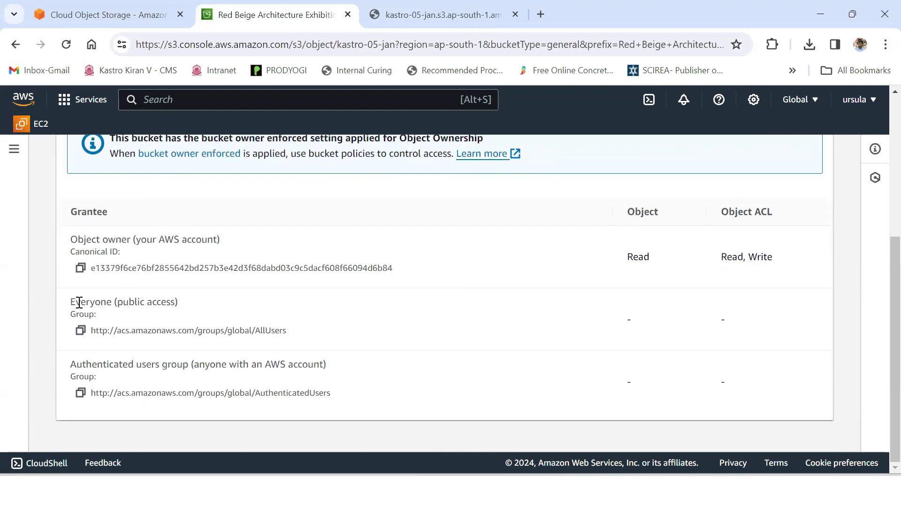
drag(71, 302, 185, 304)
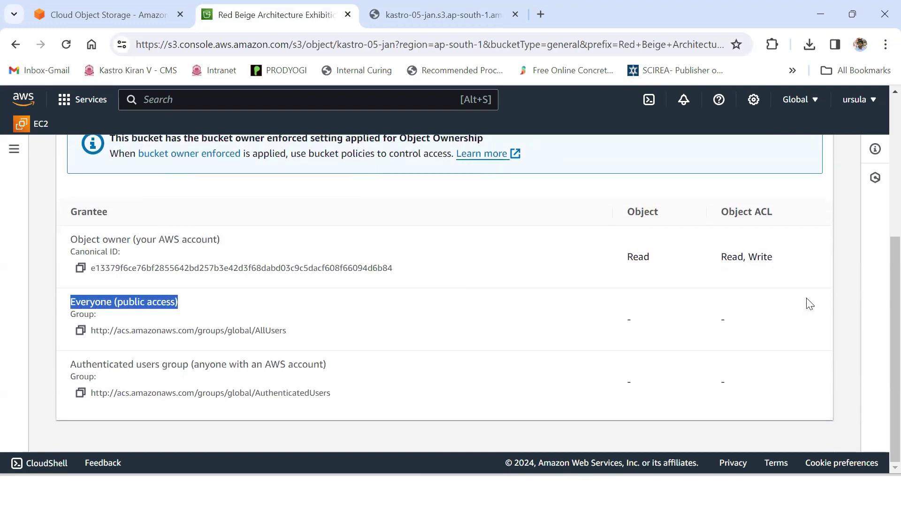
drag(626, 319, 657, 323)
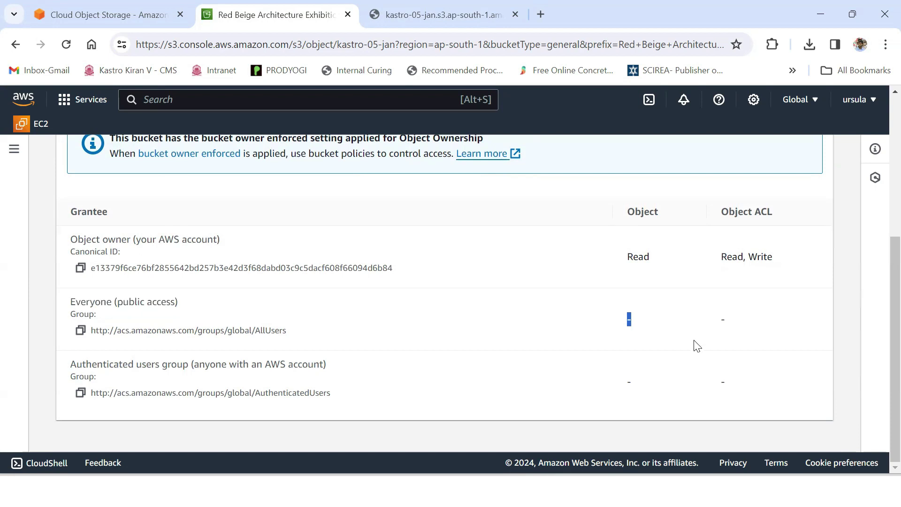
scroll(696, 346, up, 2)
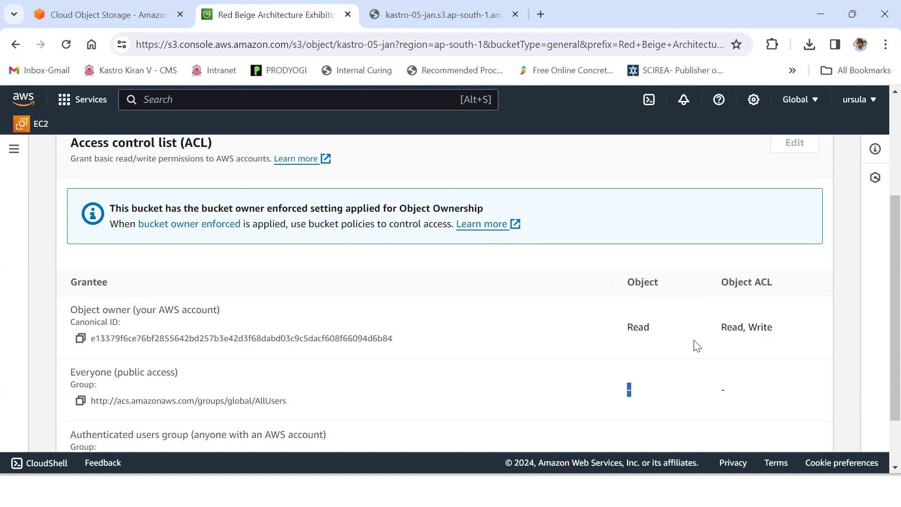
scroll(696, 346, up, 3)
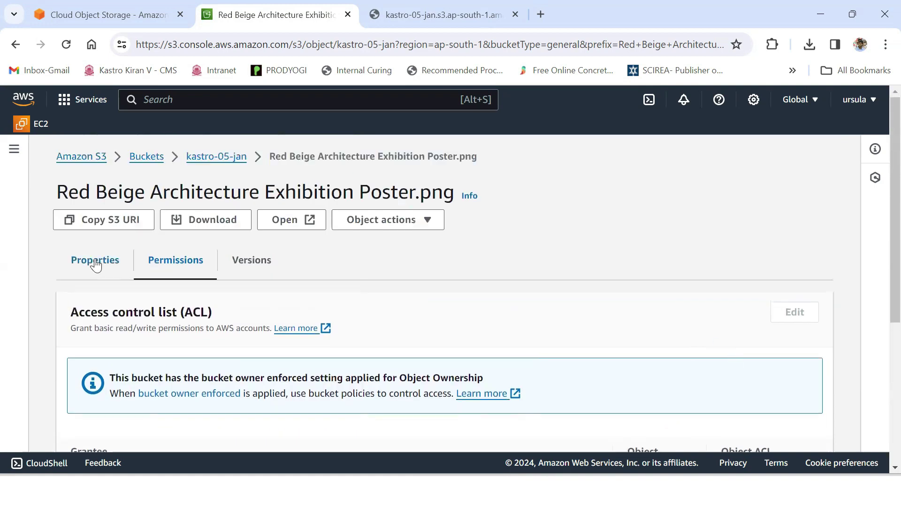
Step: Return to the poster's bucket, select the poster object and look through its available actions down to Make public using ACL
click(75, 266)
click(209, 159)
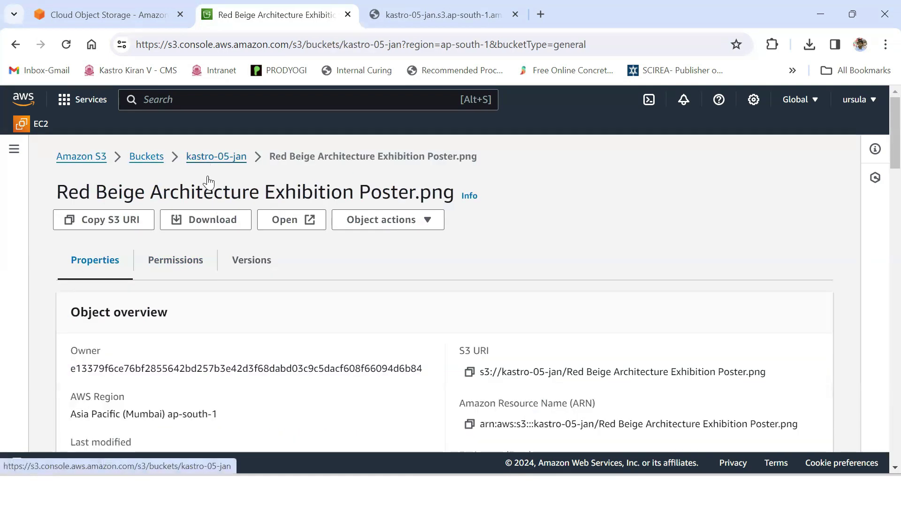
scroll(224, 175, down, 1)
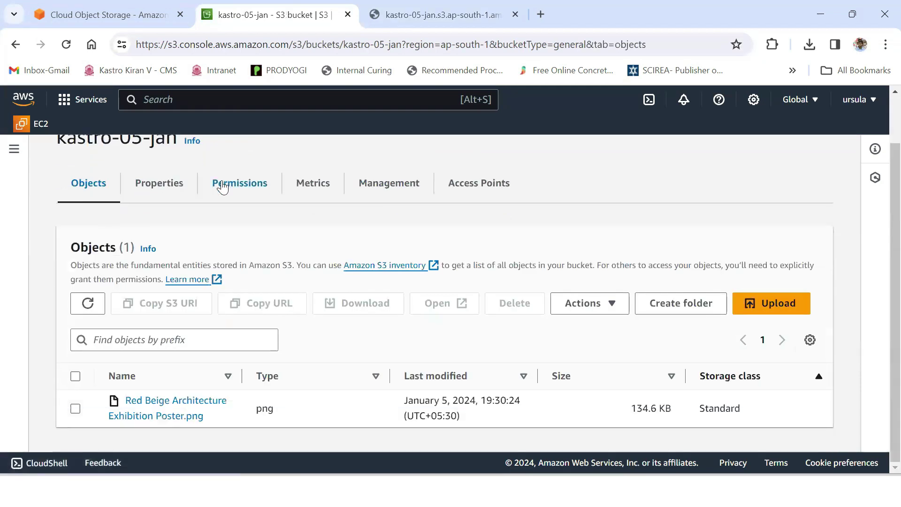
click(75, 408)
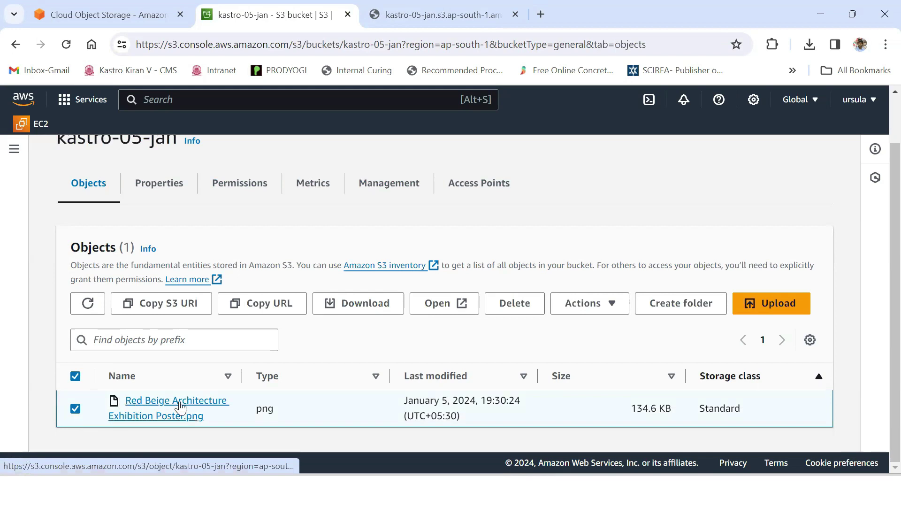
click(610, 310)
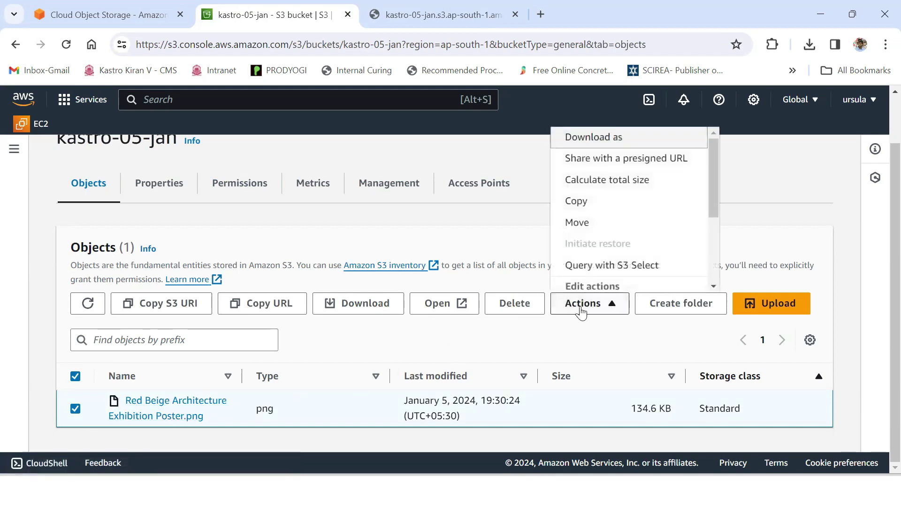
scroll(645, 264, down, 3)
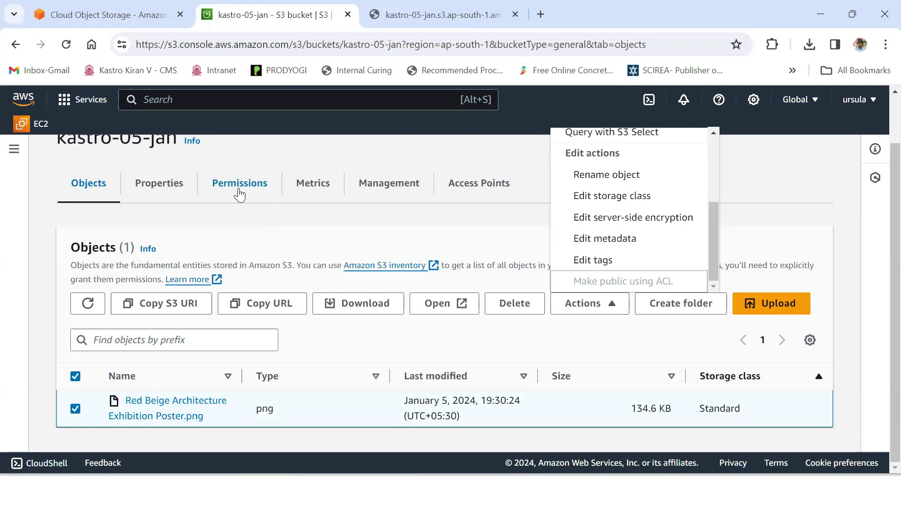
Step: Open the bucket's permissions and examine the Block all public access setting
scroll(203, 206, up, 1)
drag(57, 193, 151, 193)
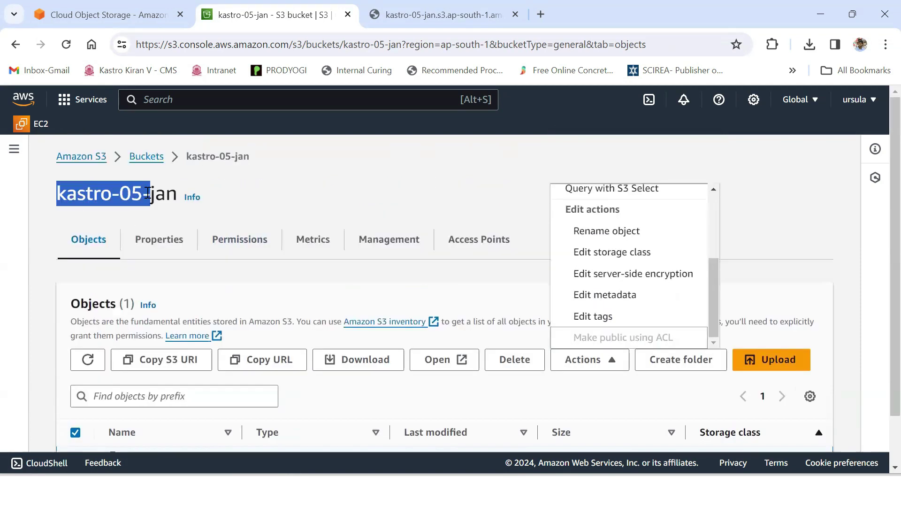
click(225, 235)
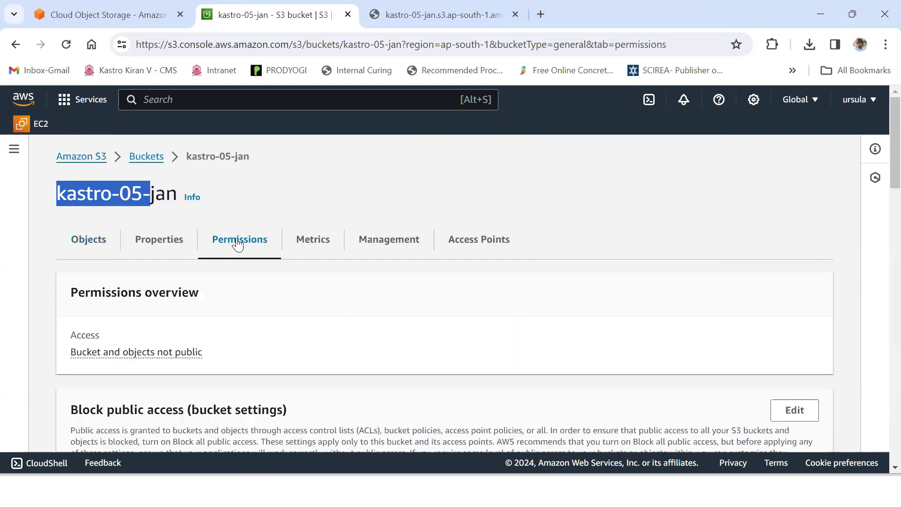
scroll(236, 244, down, 3)
scroll(237, 244, down, 1)
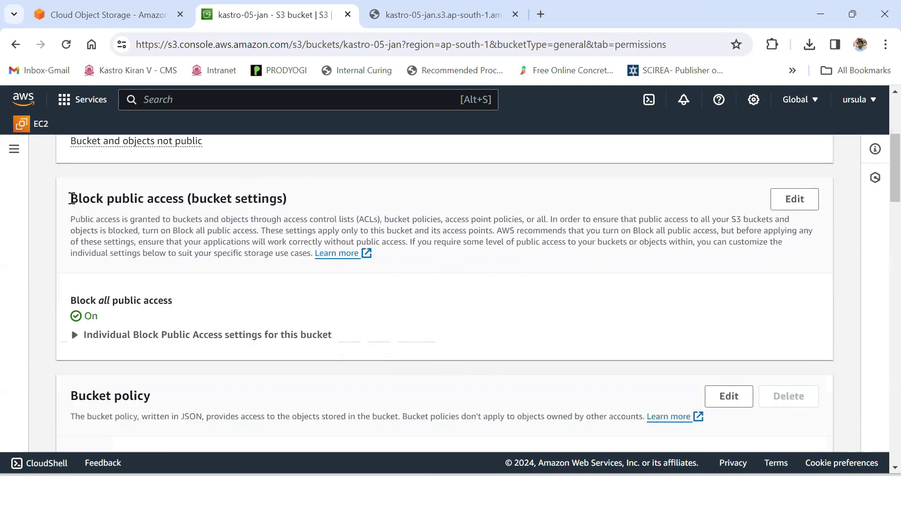
drag(71, 197, 114, 197)
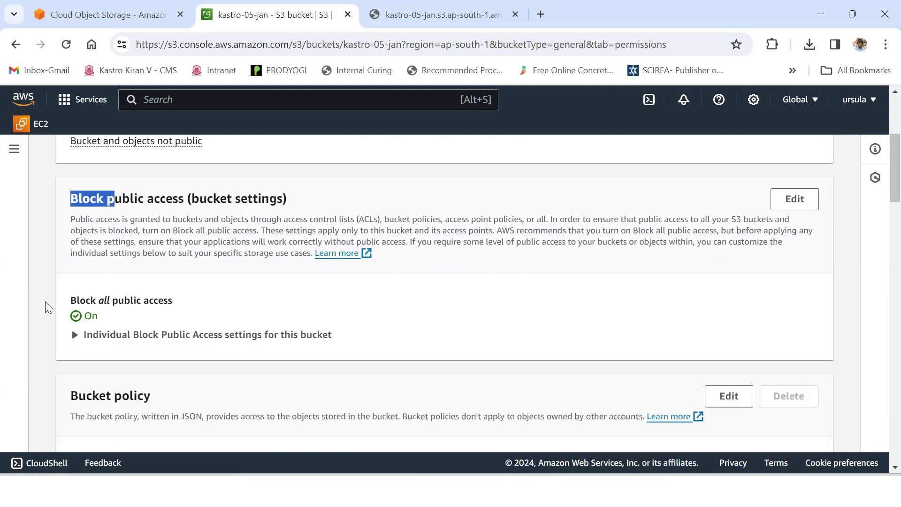
drag(71, 306, 177, 309)
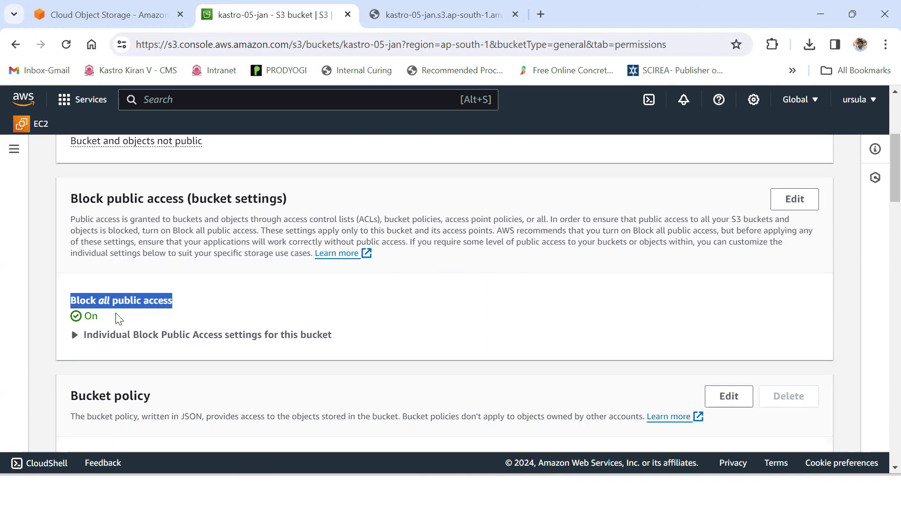
Step: Compare the object URL's response with the bucket's permissions overview and Block public access status
click(405, 17)
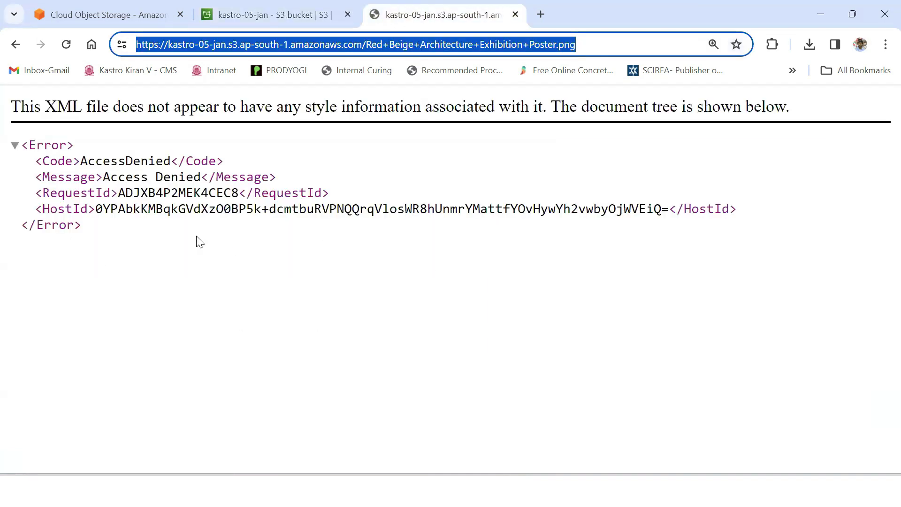
click(269, 18)
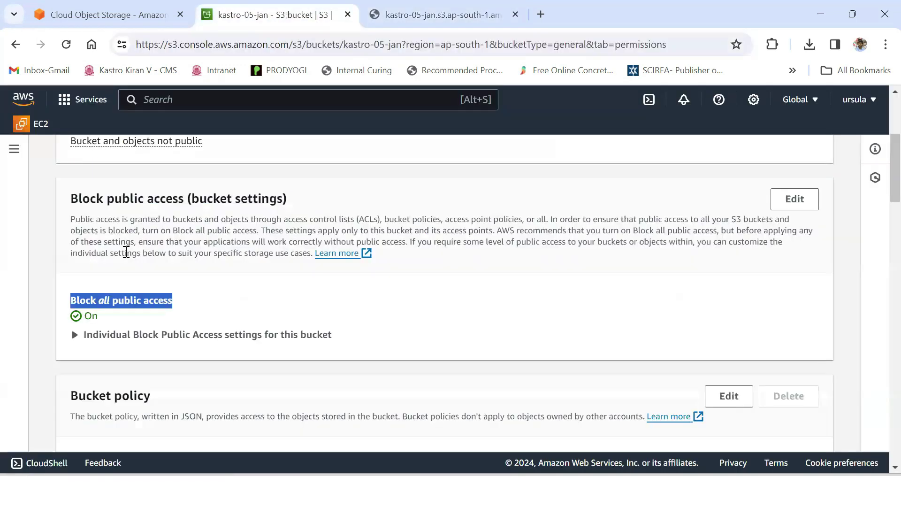
drag(104, 316, 83, 323)
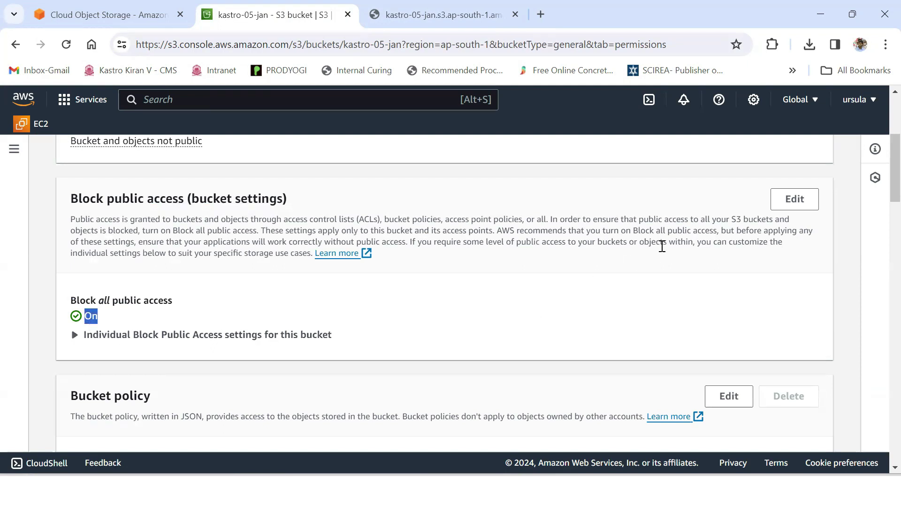
scroll(387, 313, up, 5)
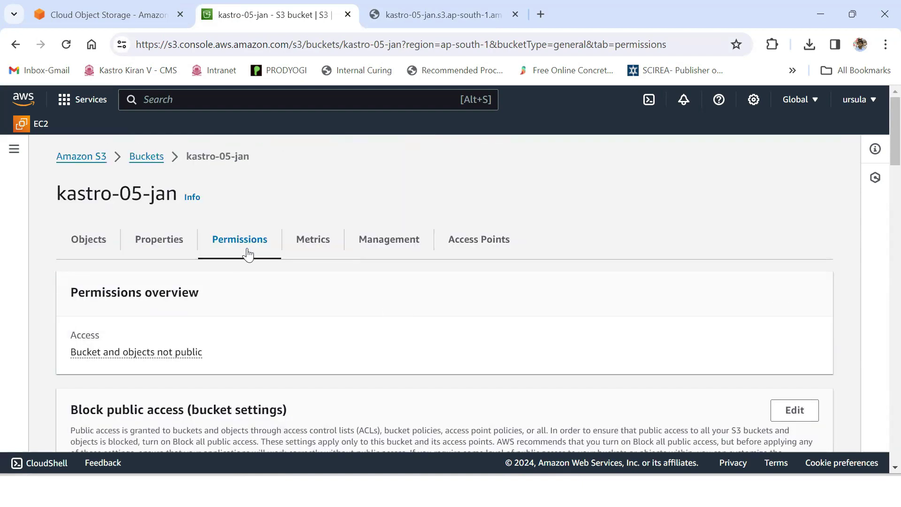
scroll(249, 255, down, 4)
scroll(248, 247, up, 1)
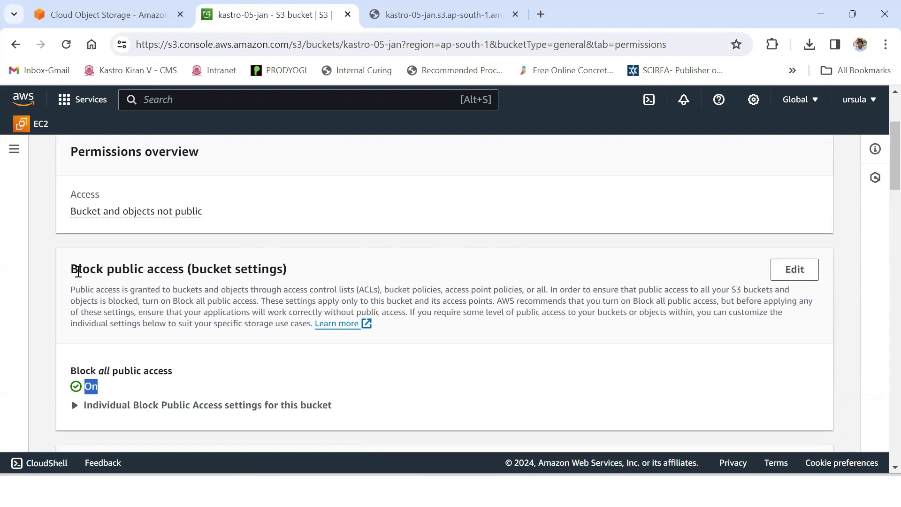
drag(78, 268, 253, 268)
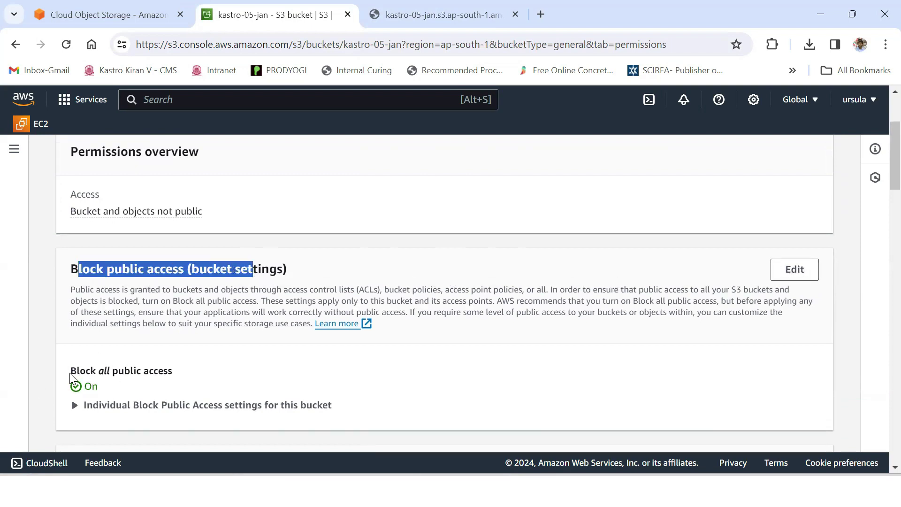
drag(69, 375, 114, 390)
click(97, 392)
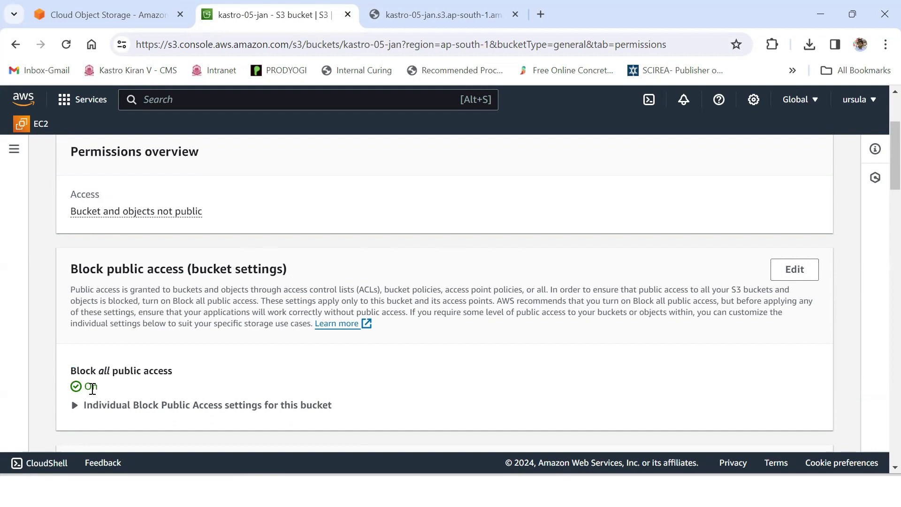
double_click(92, 387)
Step: Turn off Block all public access for the kastro-05-jan bucket, save the change and approve it by entering "confirm"
click(407, 17)
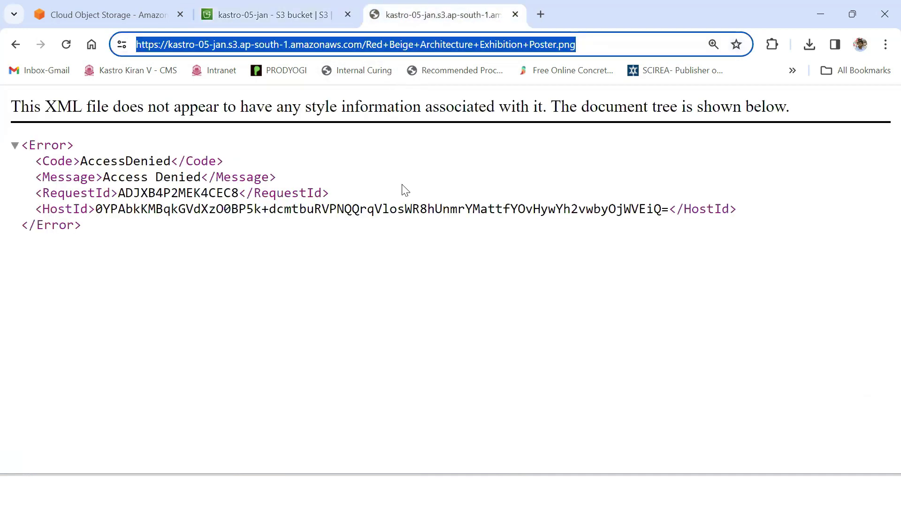
click(247, 15)
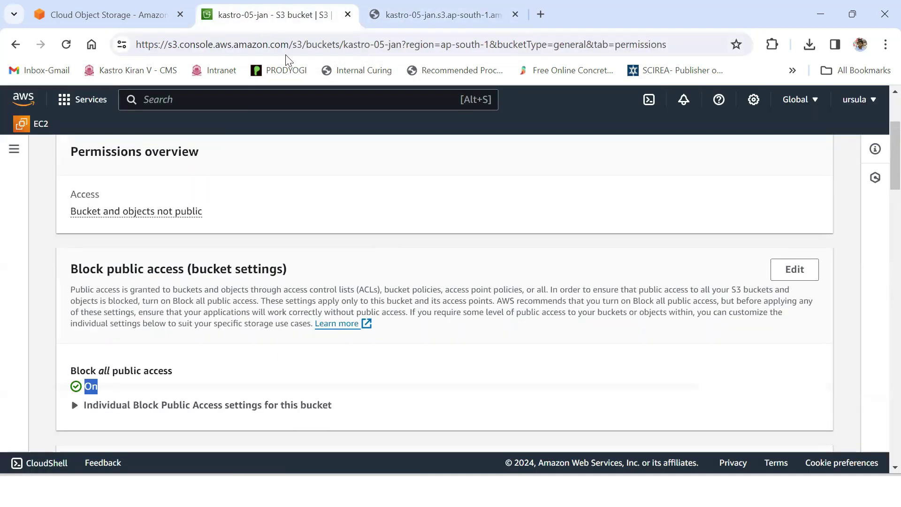
click(796, 275)
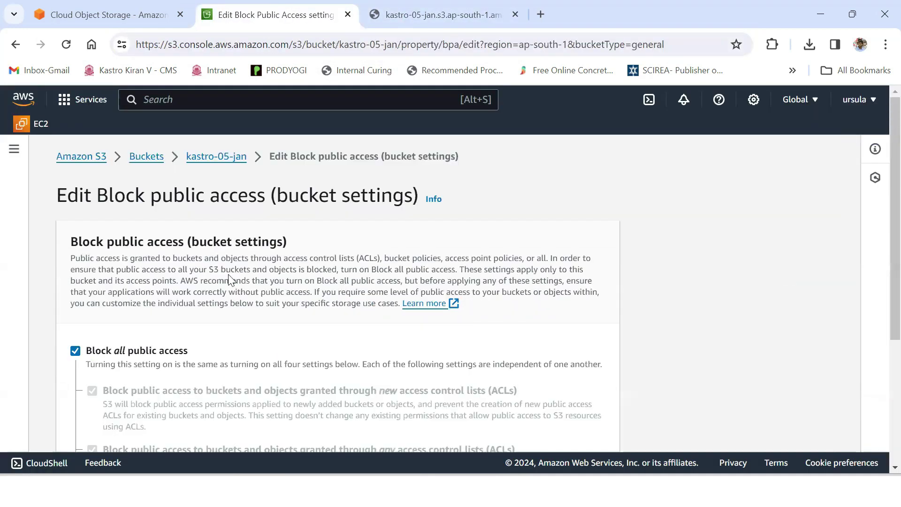
scroll(230, 280, down, 1)
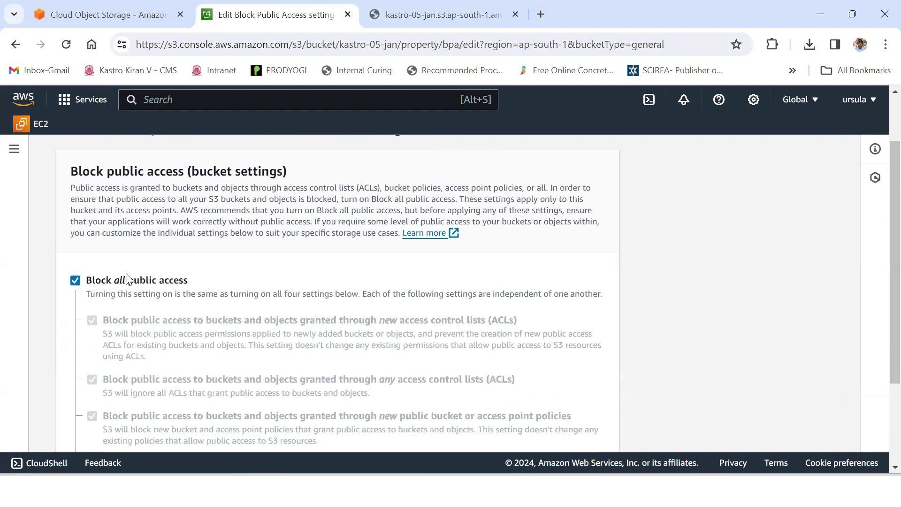
click(75, 281)
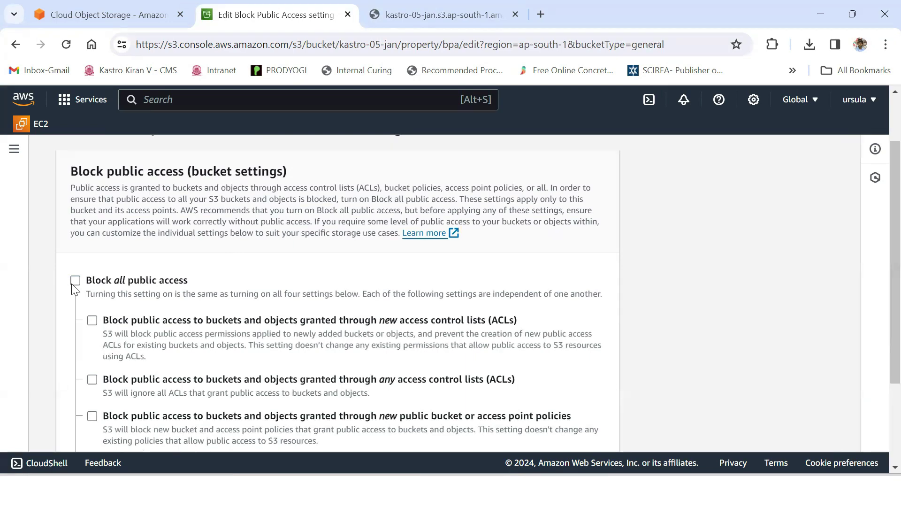
scroll(74, 288, down, 1)
scroll(94, 232, down, 1)
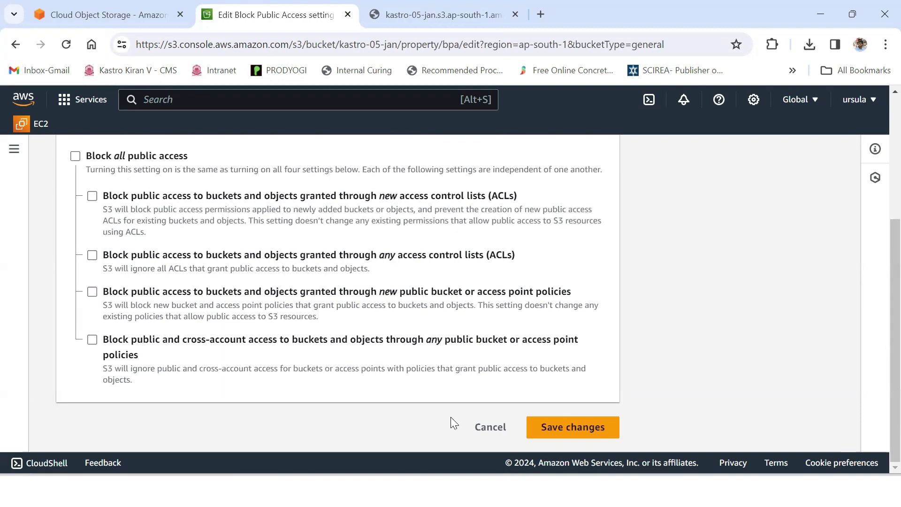
click(564, 432)
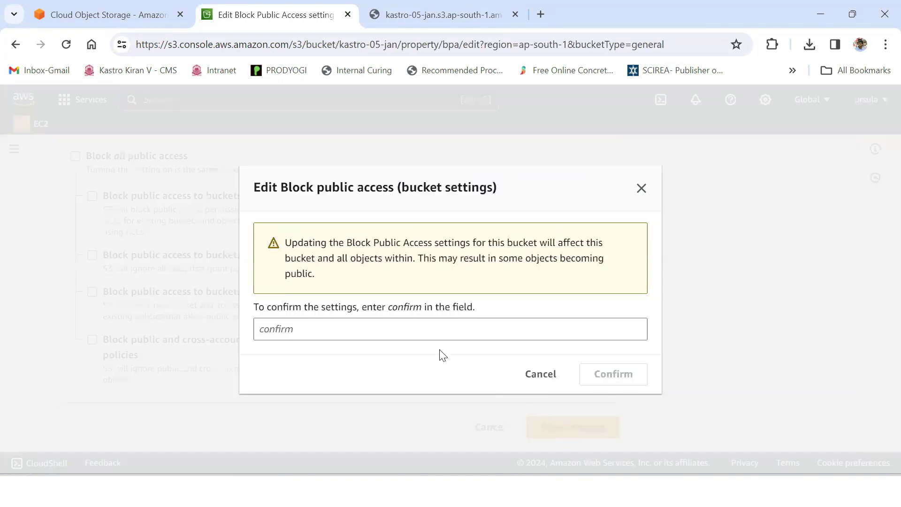
click(359, 326)
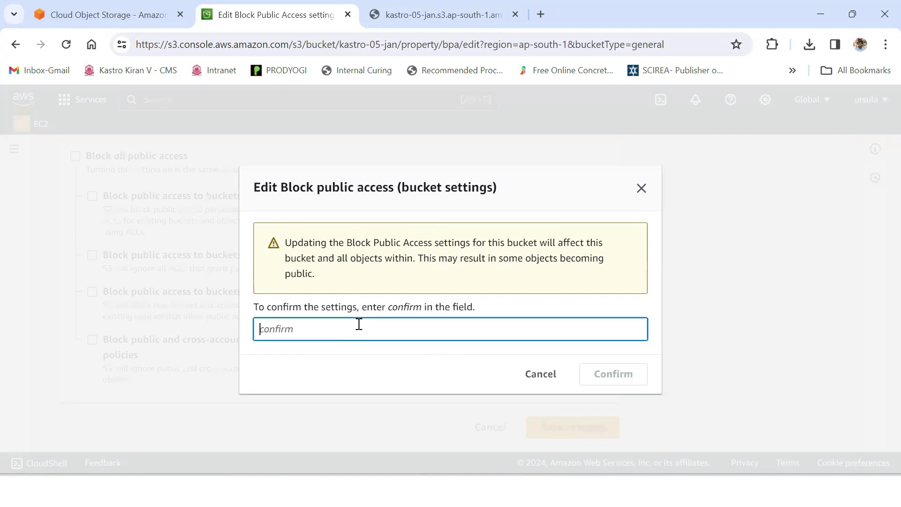
text(confirm)
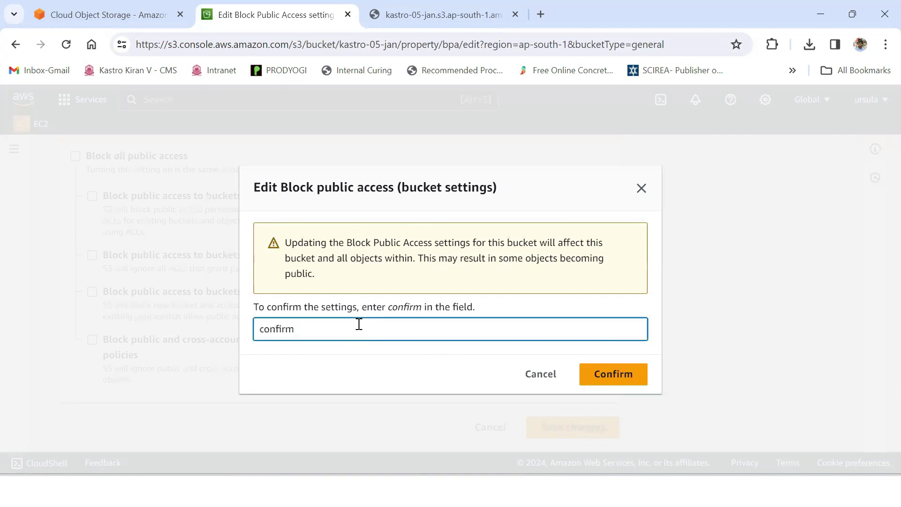
click(601, 374)
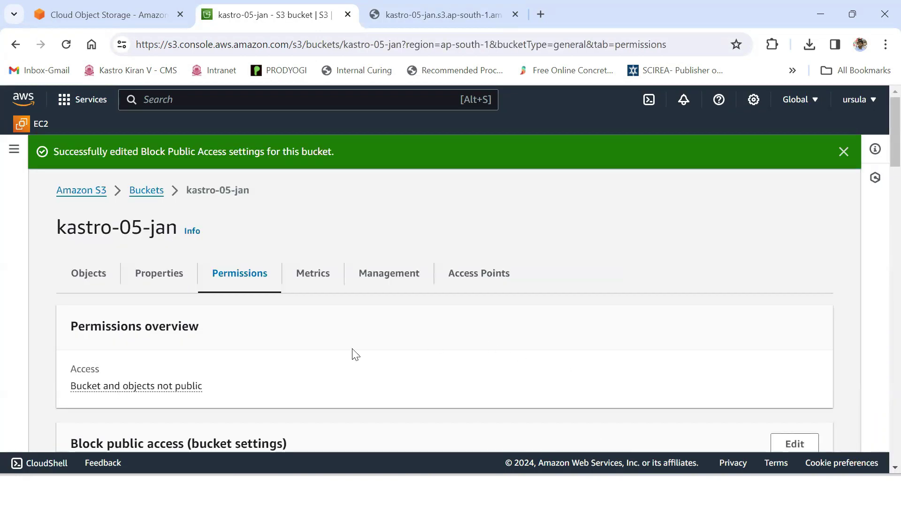
Step: Check the Block all public access status in the bucket's permissions
scroll(391, 358, down, 1)
scroll(392, 358, up, 1)
scroll(699, 396, down, 3)
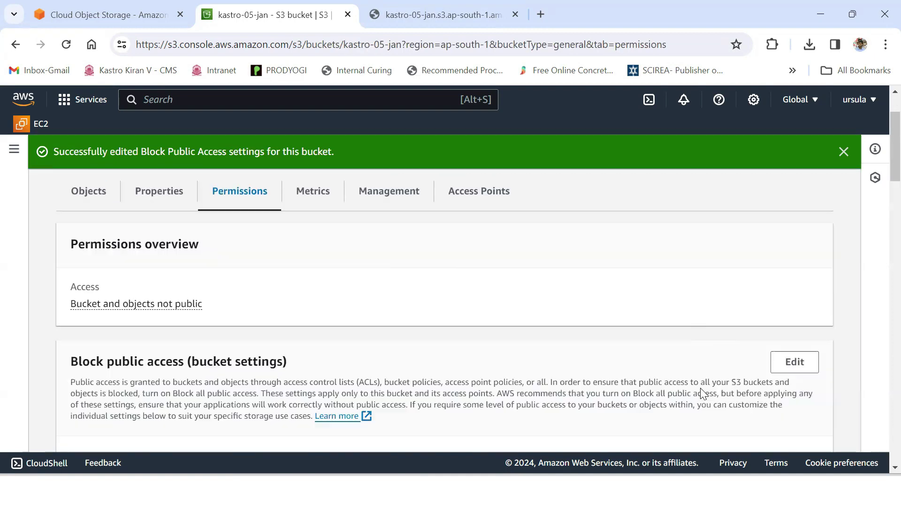
drag(70, 334, 184, 340)
double_click(91, 350)
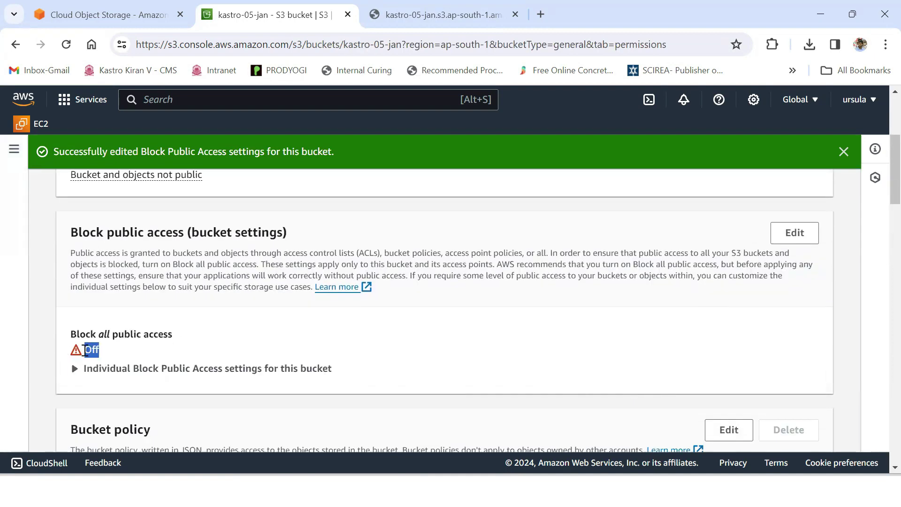
scroll(252, 356, up, 1)
scroll(252, 356, up, 3)
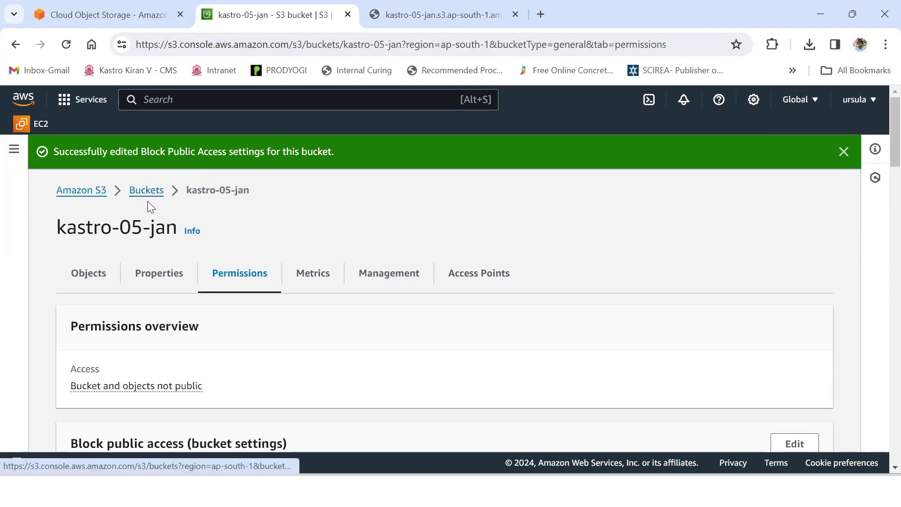
Step: Look at the bucket's object list and reload the poster's object URL several times to test public access
click(89, 273)
scroll(124, 309, down, 2)
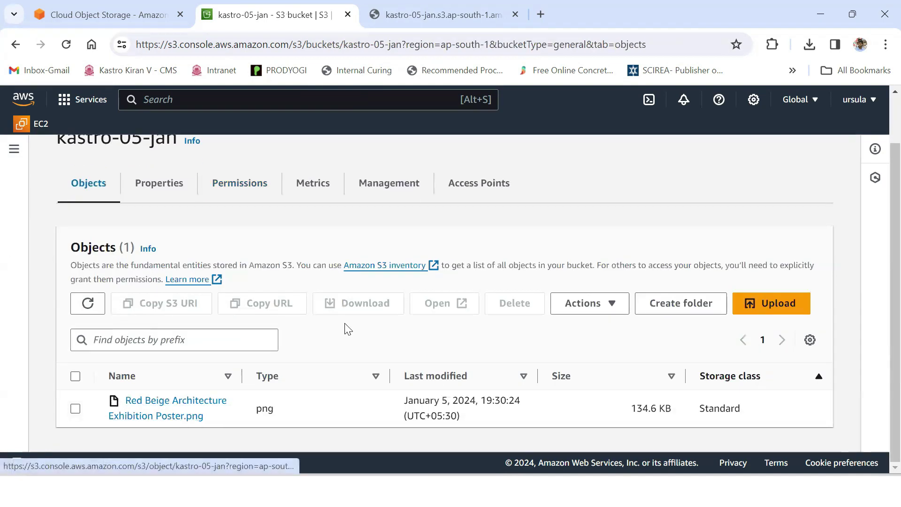
click(442, 14)
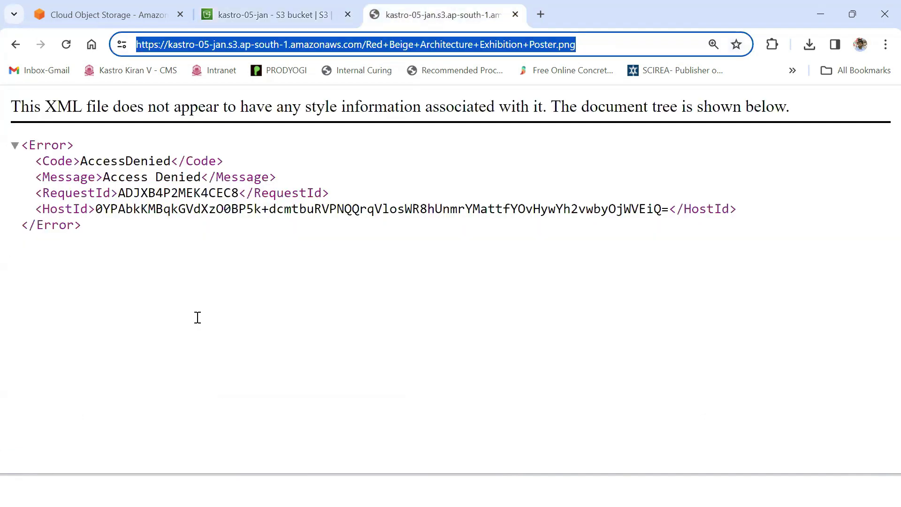
click(149, 287)
click(66, 44)
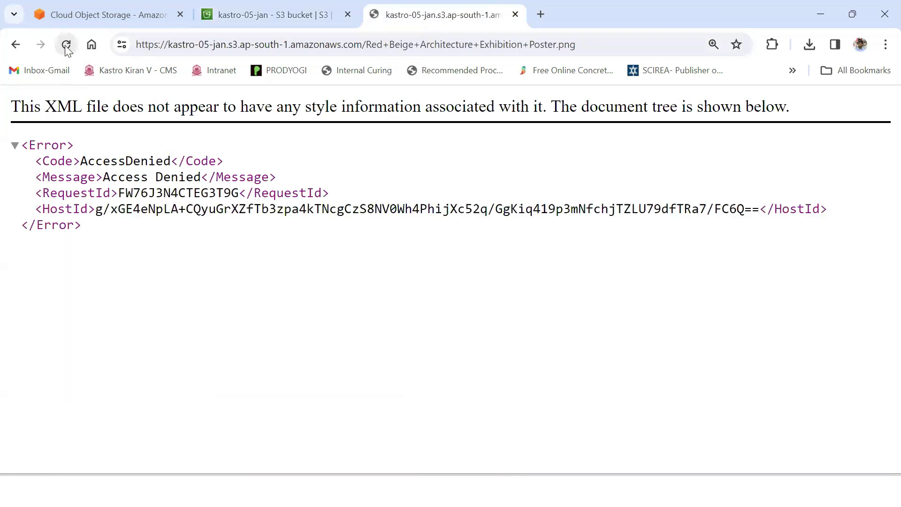
click(67, 45)
click(66, 44)
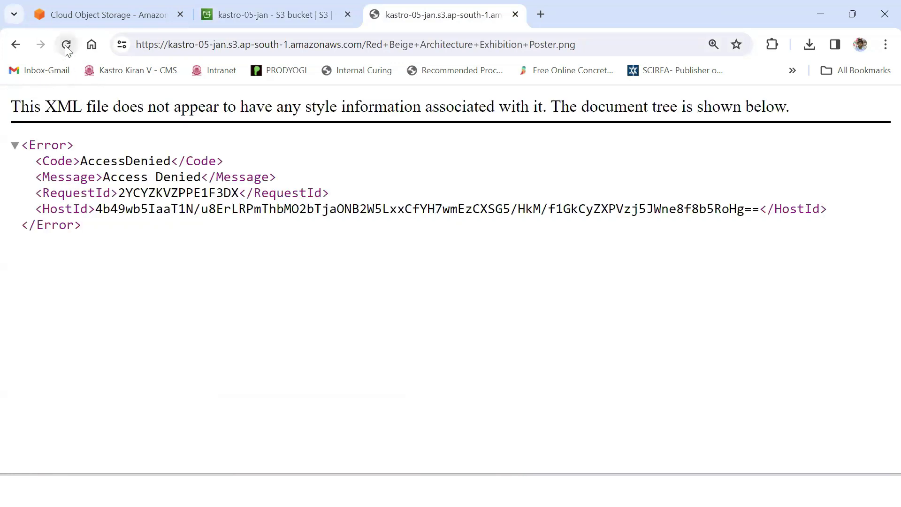
click(66, 44)
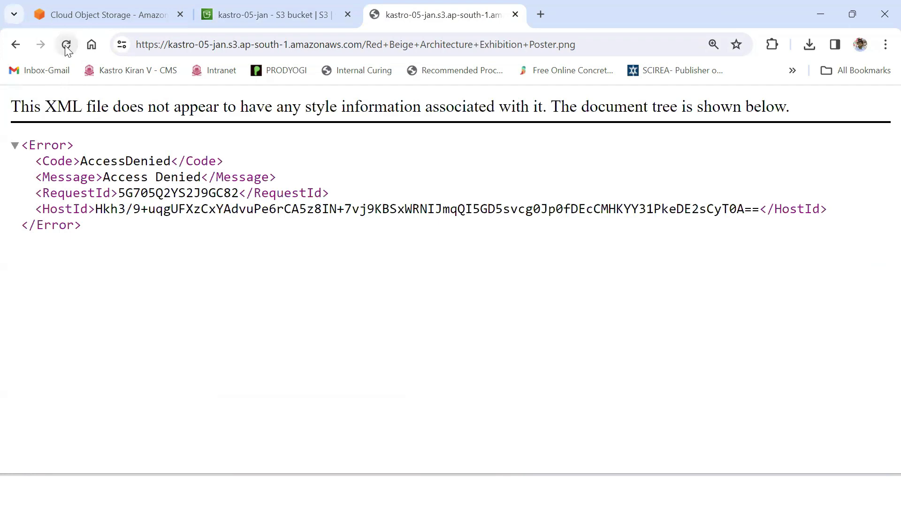
Step: Select the poster in the bucket and check whether Make public using ACL is available among its actions
click(265, 10)
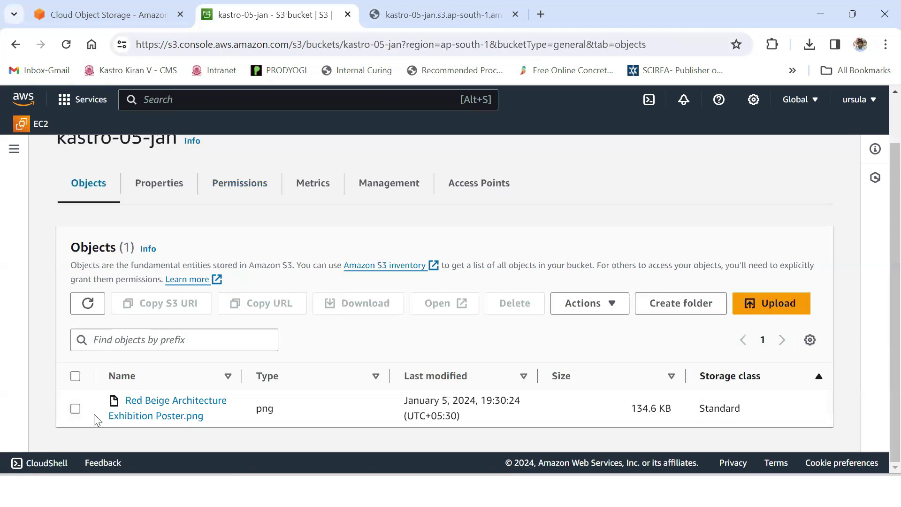
click(76, 408)
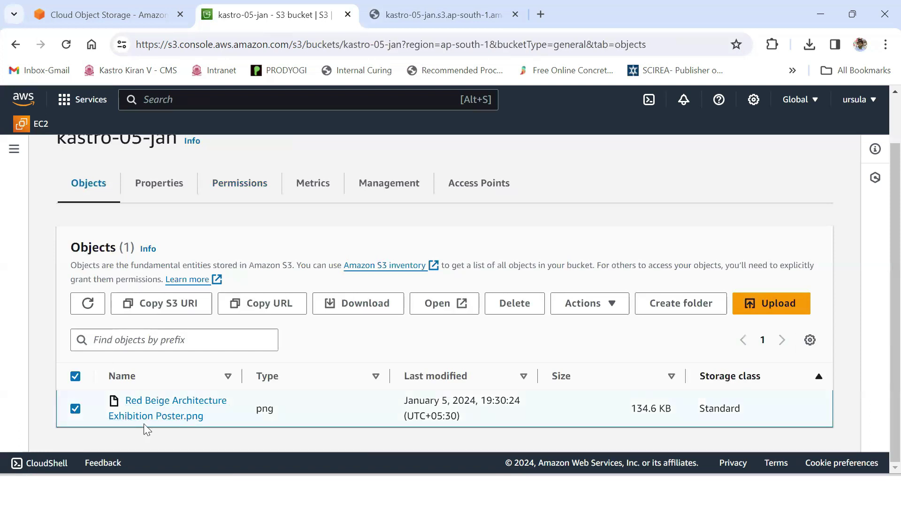
click(592, 311)
scroll(640, 277, down, 3)
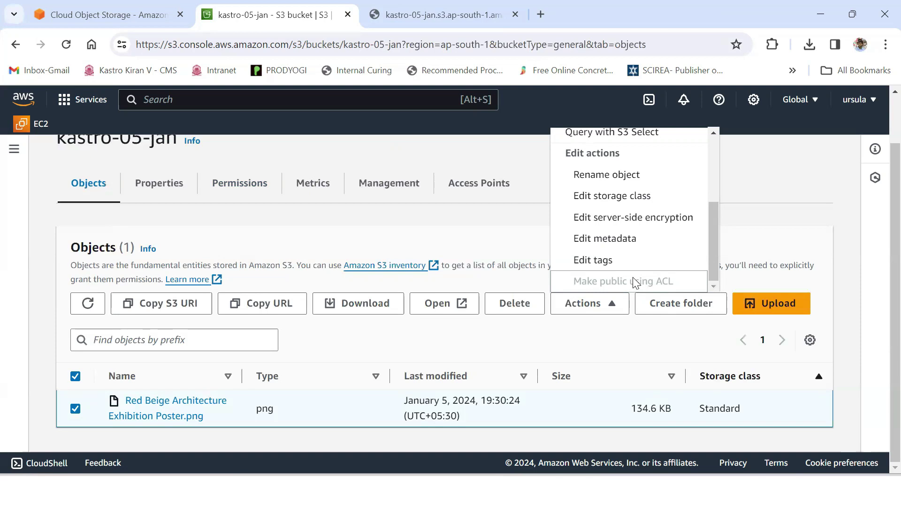
scroll(634, 283, up, 3)
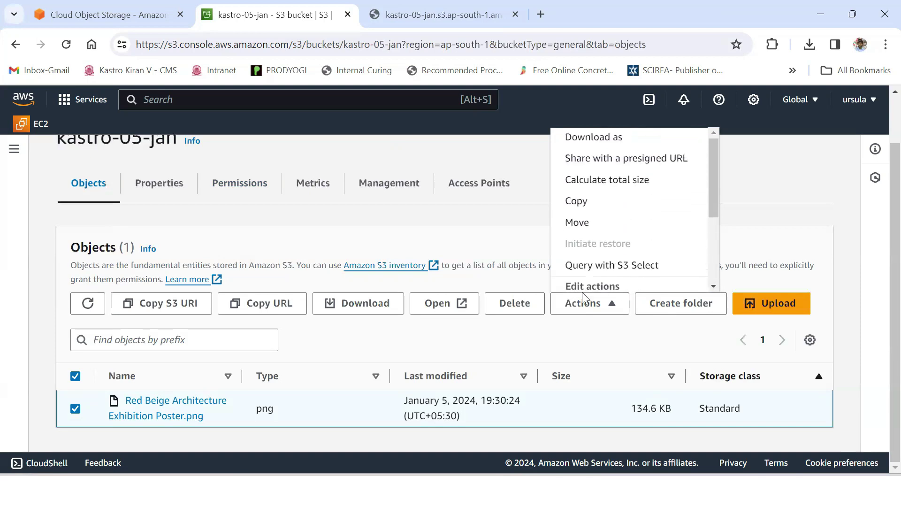
click(31, 309)
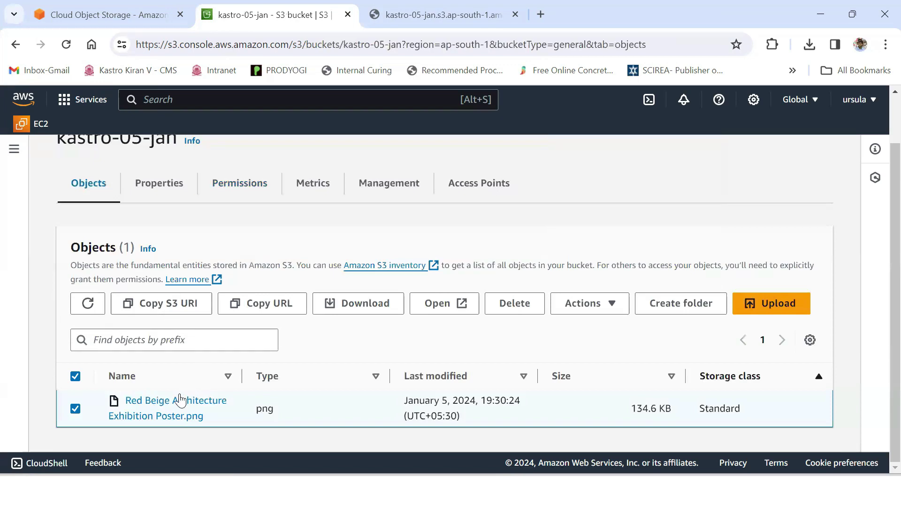
Step: Open the Red Beige Architecture Exhibition Poster.png object and examine the access control list in its permissions
click(166, 404)
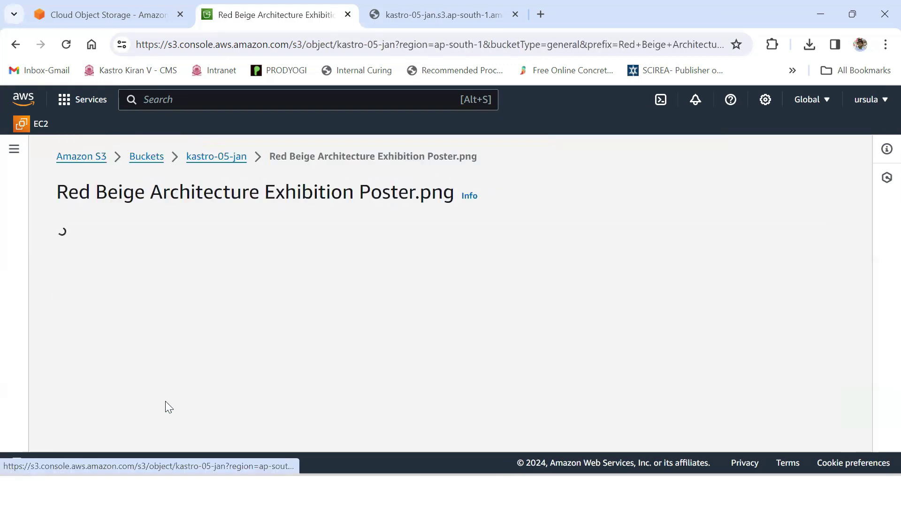
scroll(206, 326, down, 4)
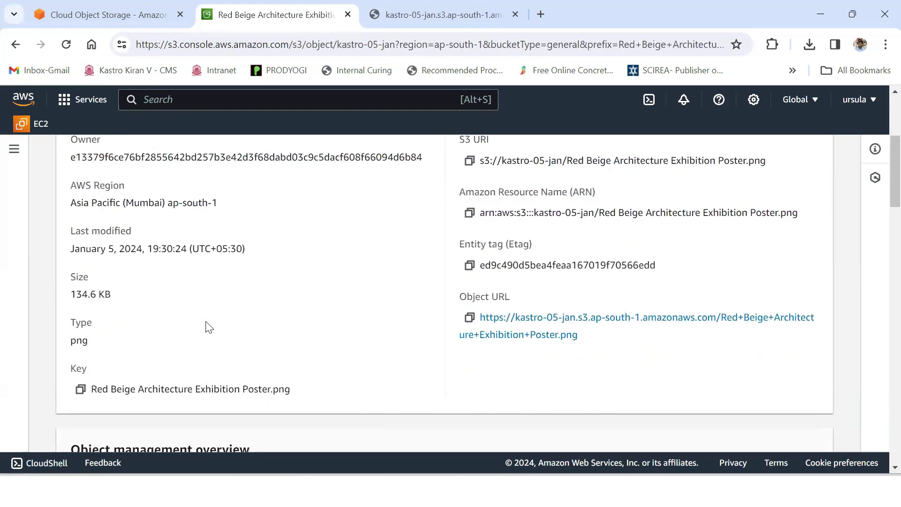
scroll(206, 322, up, 4)
click(174, 272)
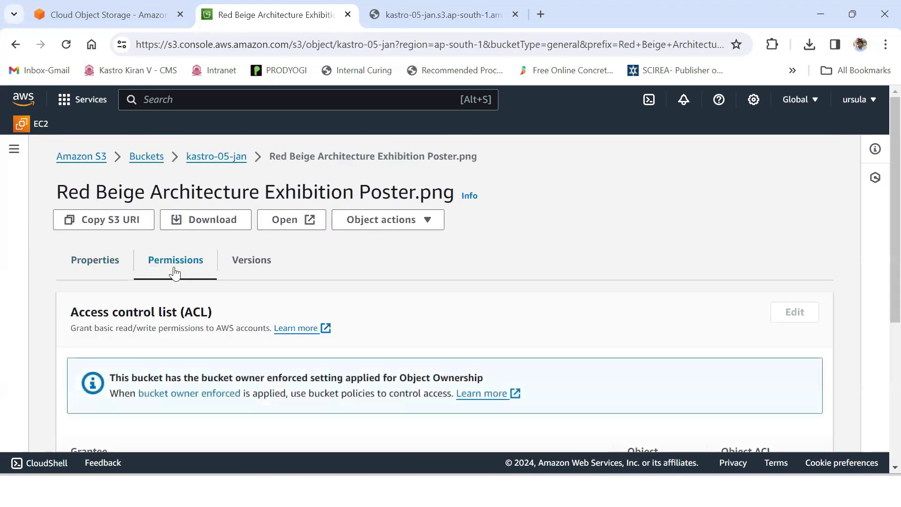
scroll(175, 273, down, 1)
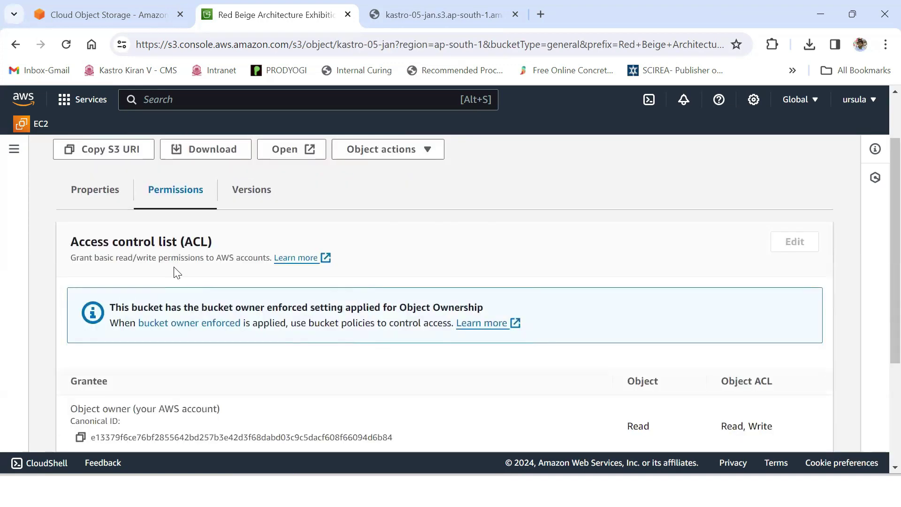
scroll(262, 310, up, 1)
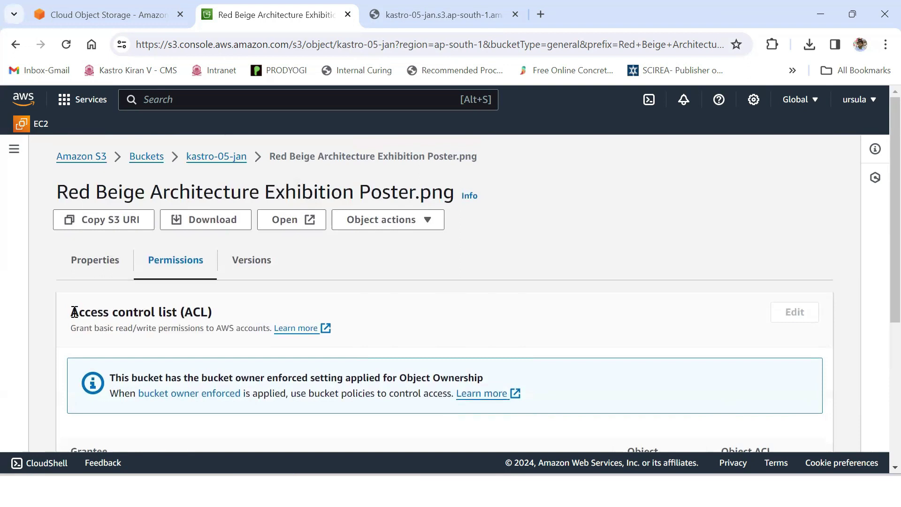
drag(71, 312, 225, 313)
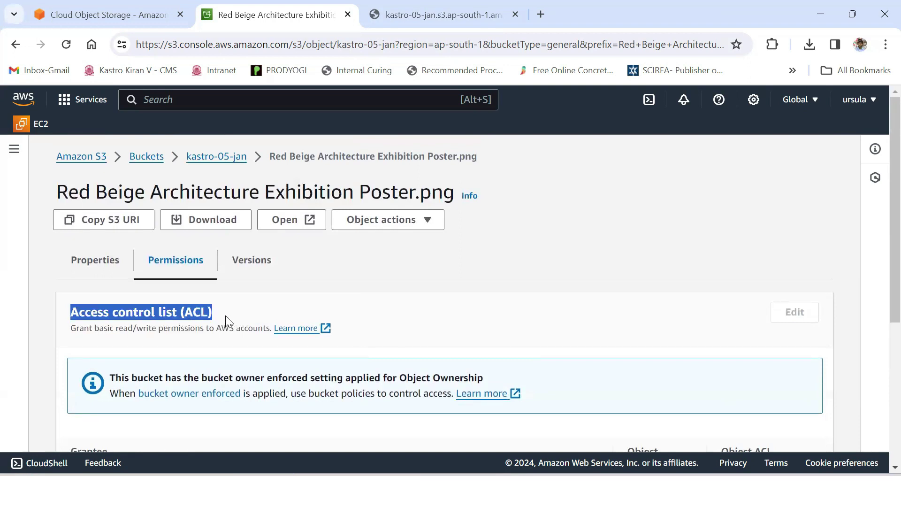
Step: Enable ACLs in the bucket's Object Ownership with Bucket owner preferred, acknowledge that ACLs will be restored, and save the changes
scroll(225, 316, down, 1)
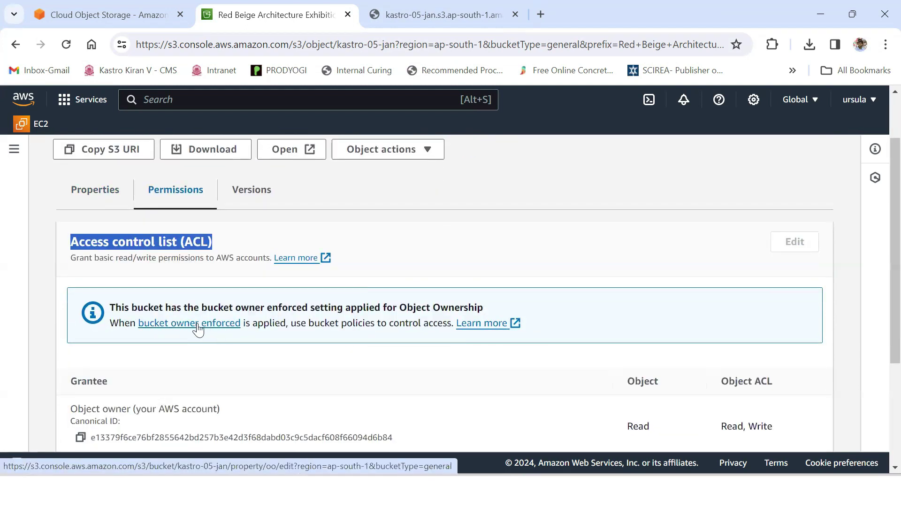
click(198, 324)
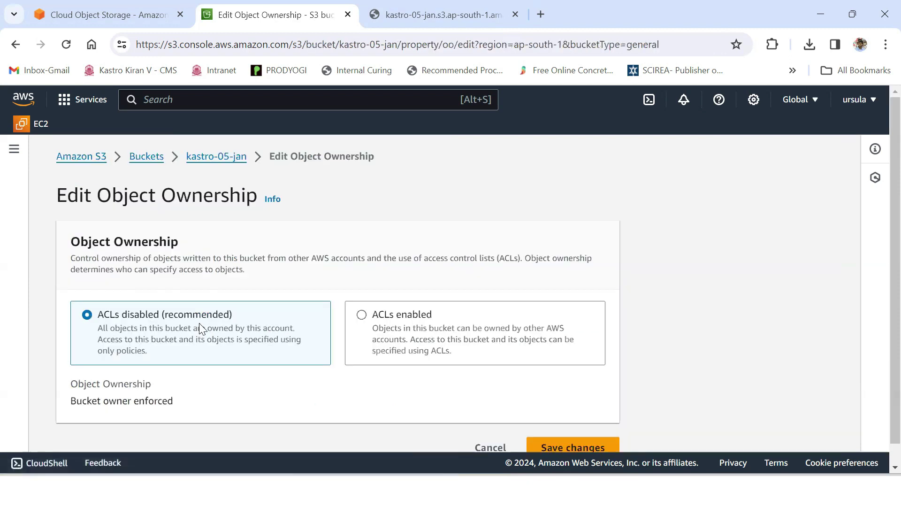
drag(233, 314, 134, 316)
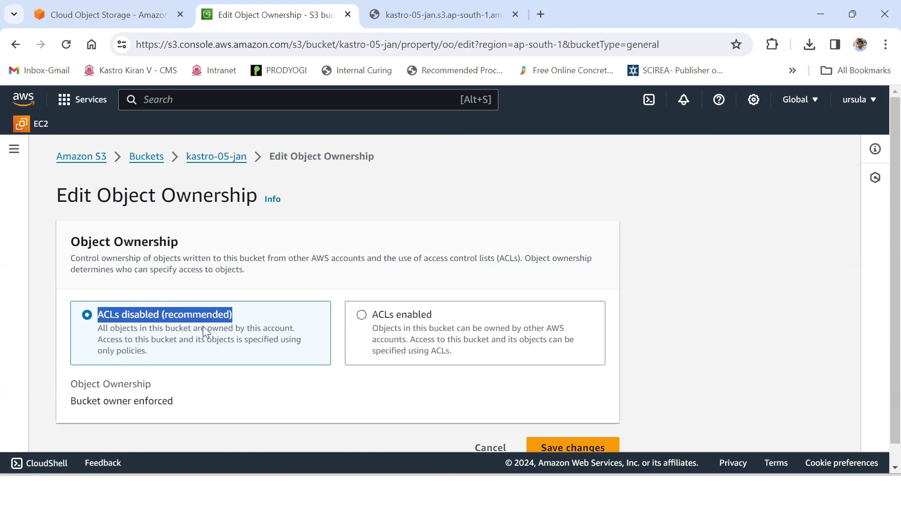
click(361, 317)
scroll(613, 329, down, 2)
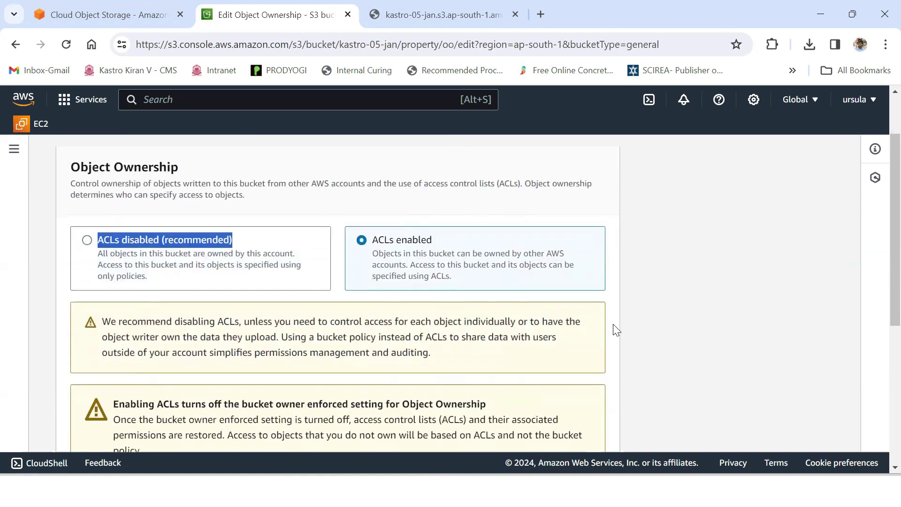
scroll(616, 330, down, 5)
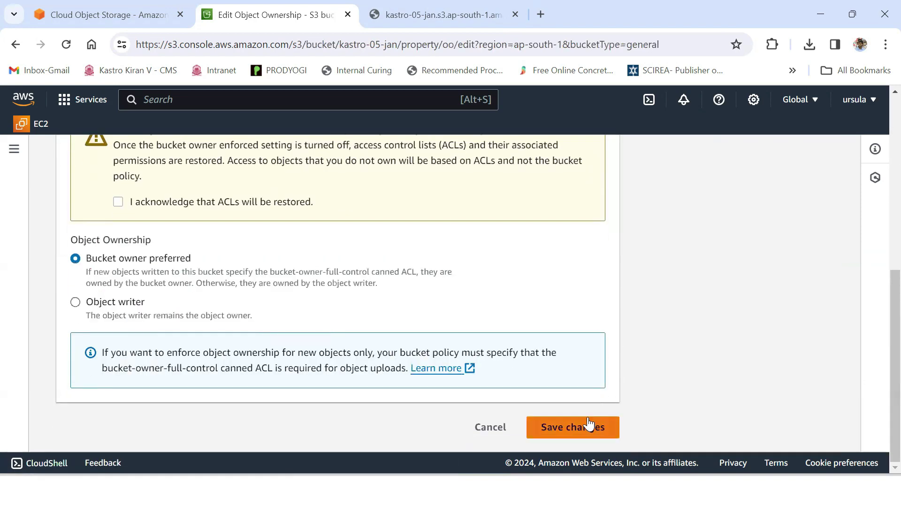
click(583, 425)
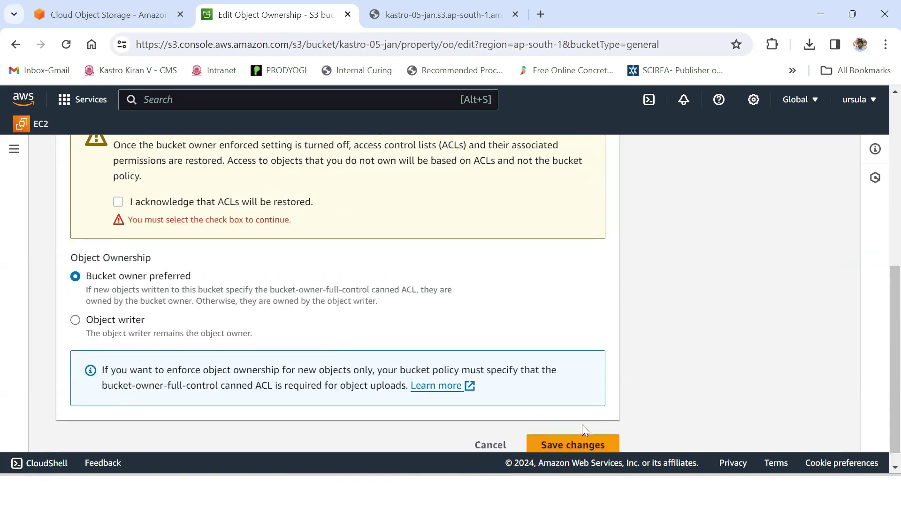
click(114, 203)
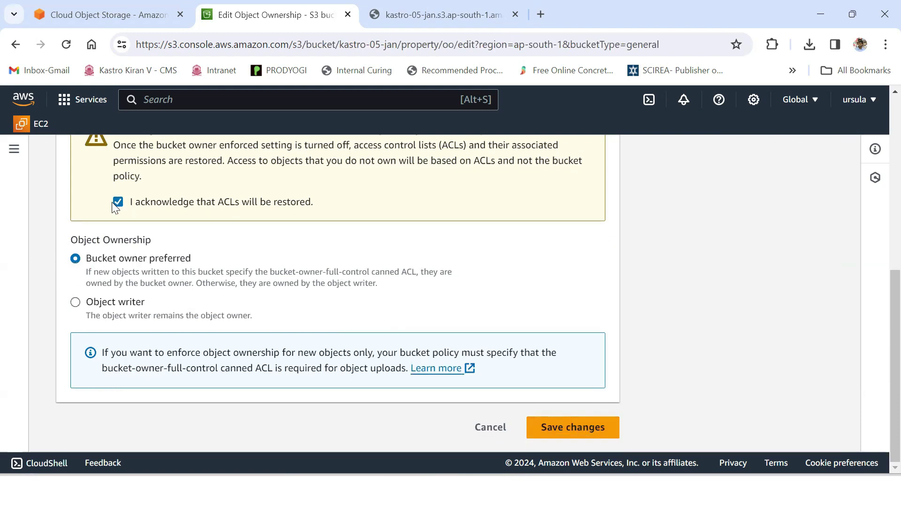
click(561, 429)
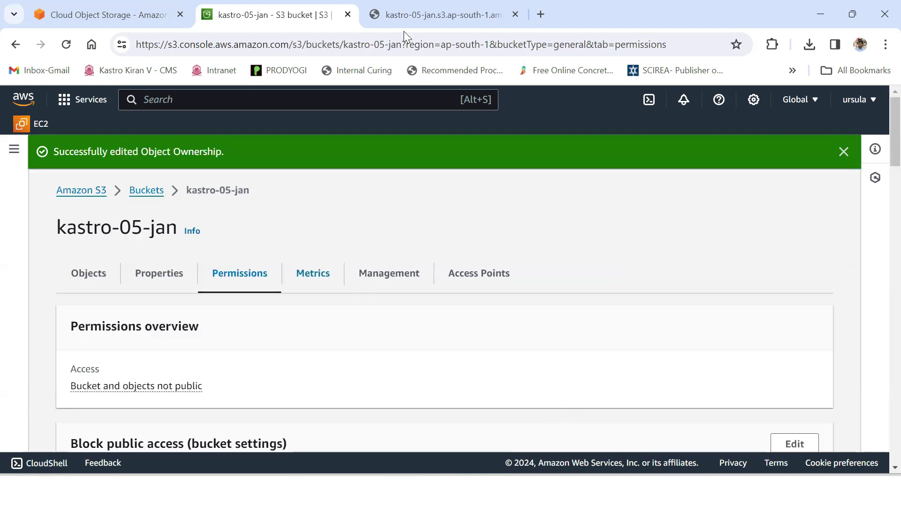
Step: Reload the poster's object URL several times to test public access with ACLs enabled on the bucket
click(411, 18)
click(66, 45)
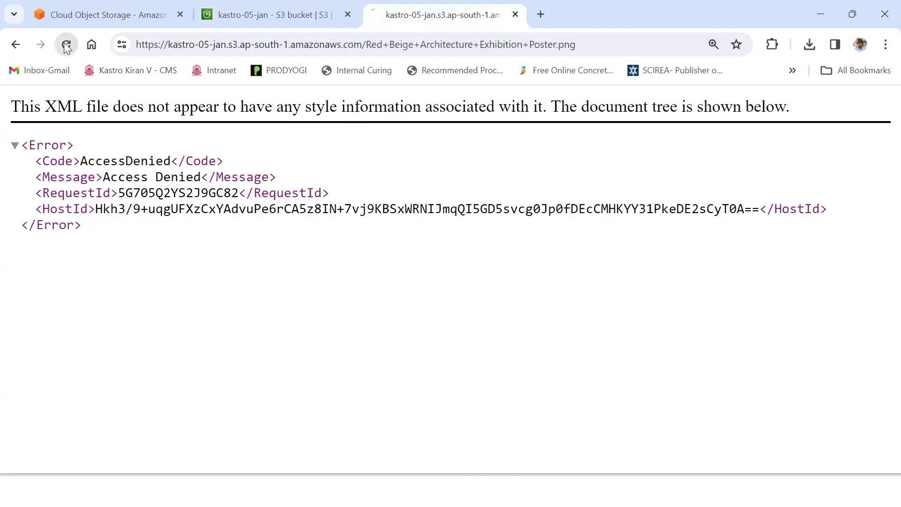
click(66, 45)
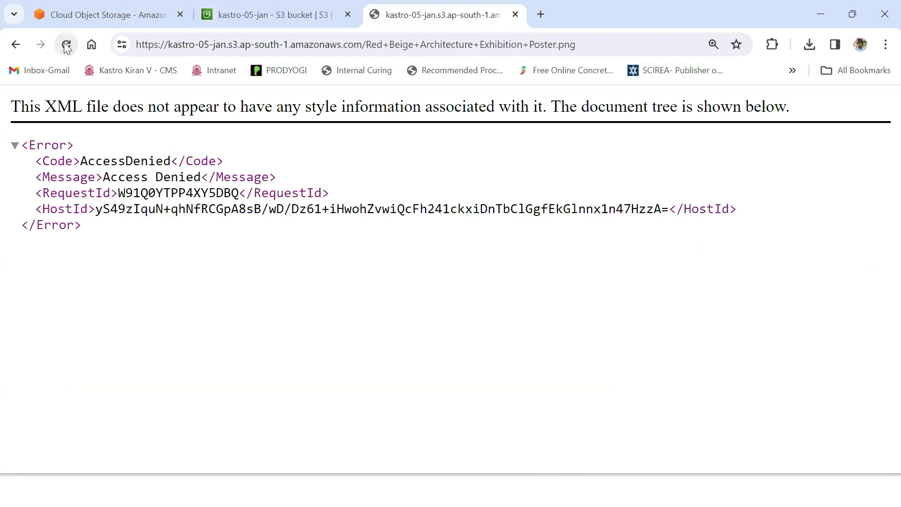
click(66, 45)
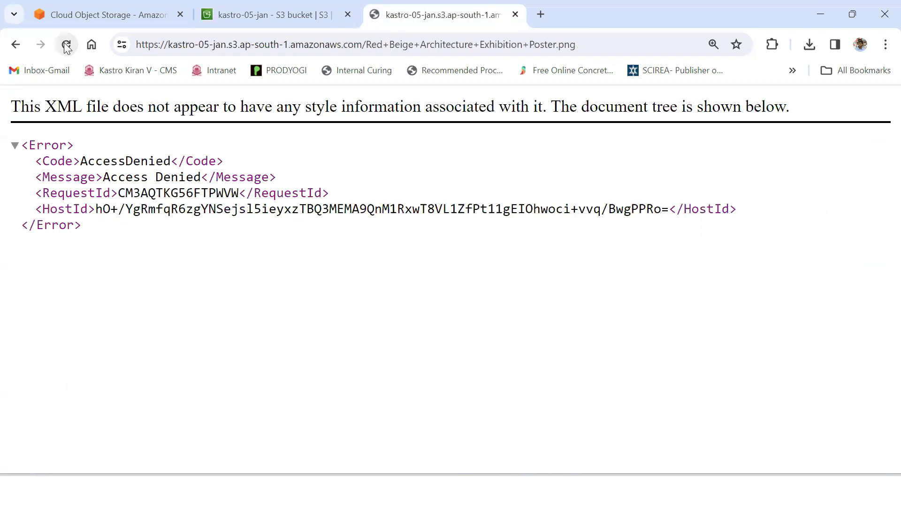
Step: Make Red Beige Architecture Exhibition Poster.png in the kastro-05-jan bucket public using ACL and close the status page
click(303, 14)
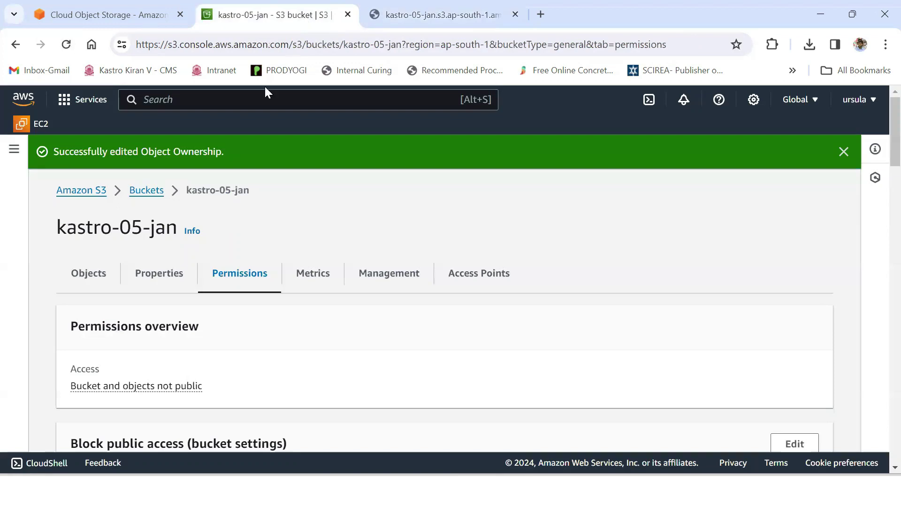
click(95, 281)
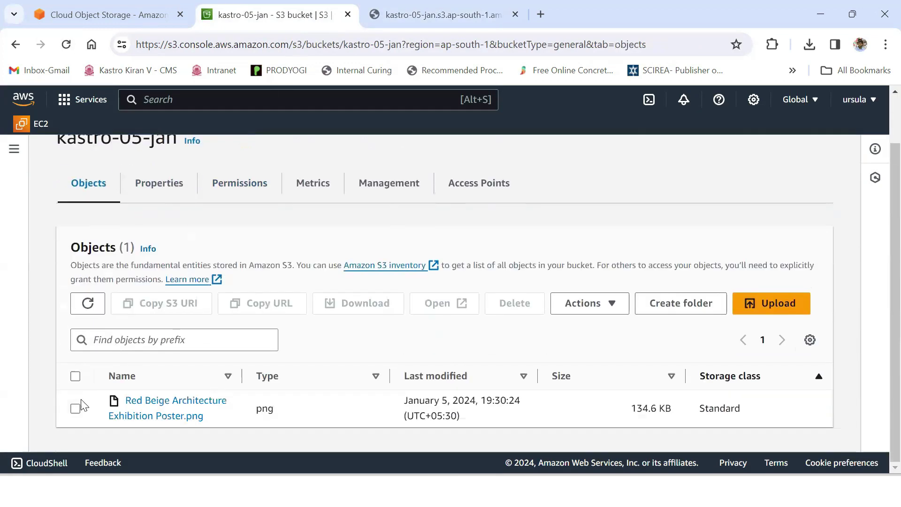
scroll(77, 405, down, 1)
click(75, 408)
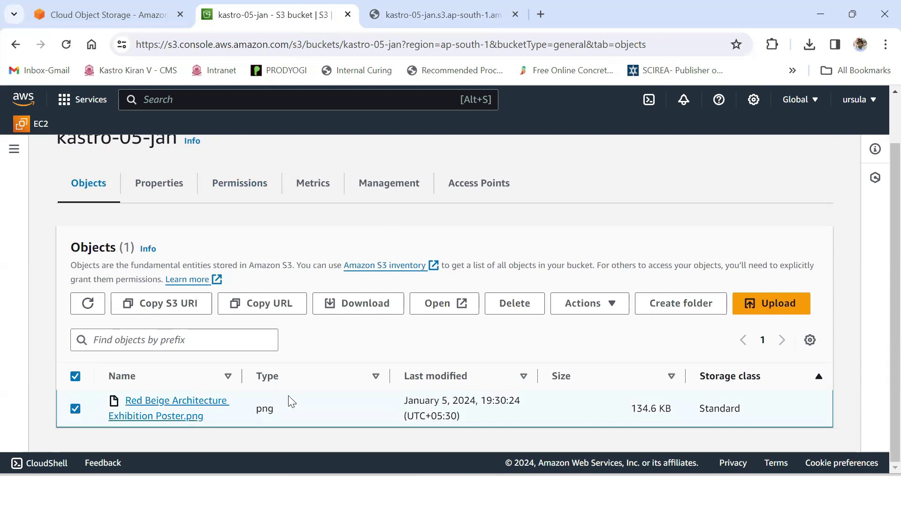
click(592, 311)
scroll(657, 280, down, 3)
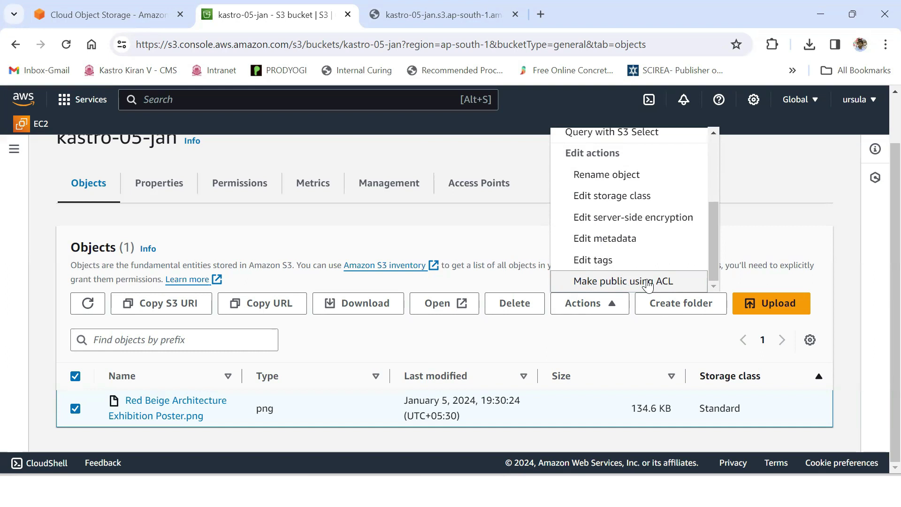
click(647, 282)
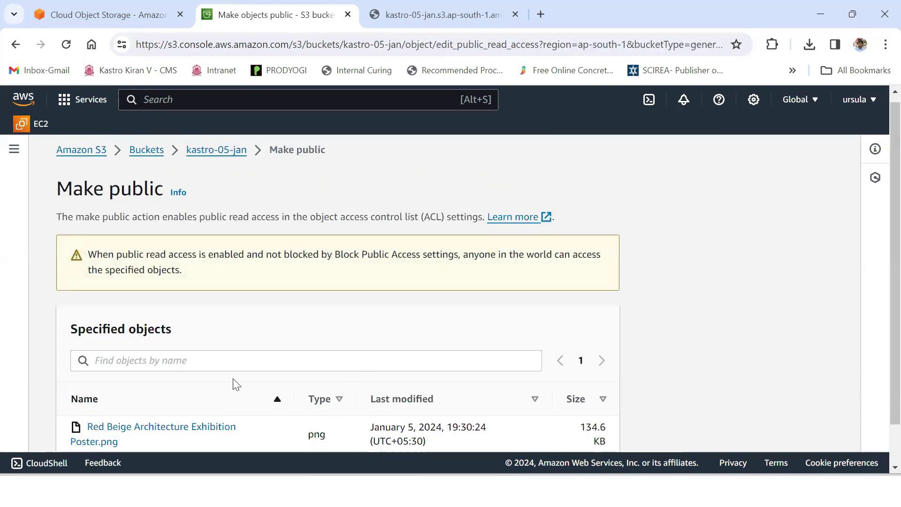
scroll(234, 382, down, 1)
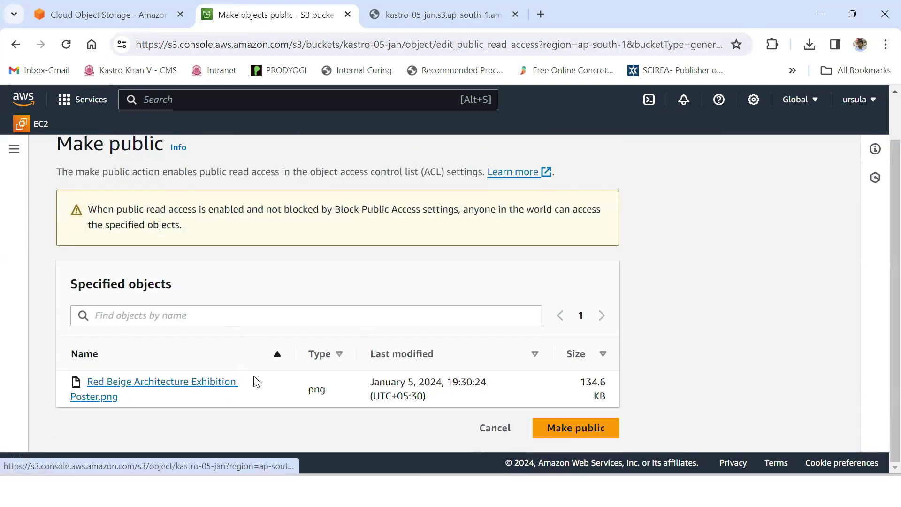
click(570, 428)
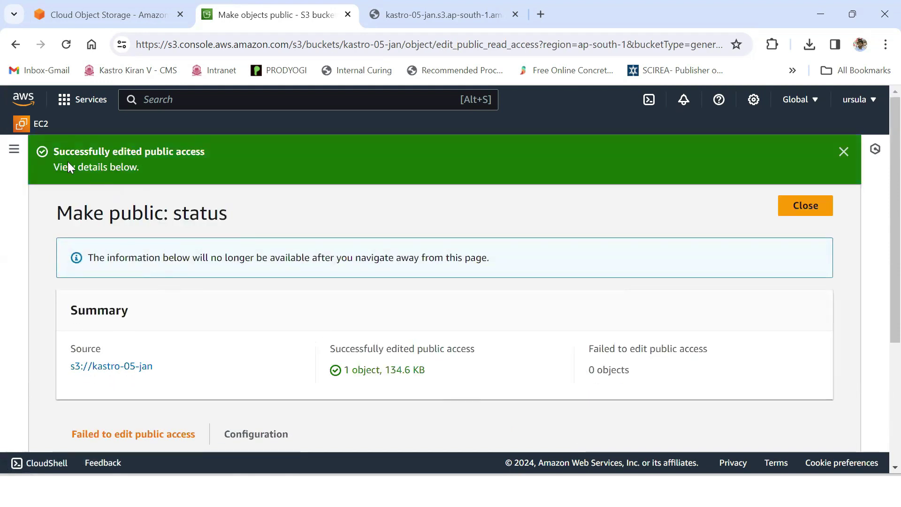
drag(55, 156, 212, 151)
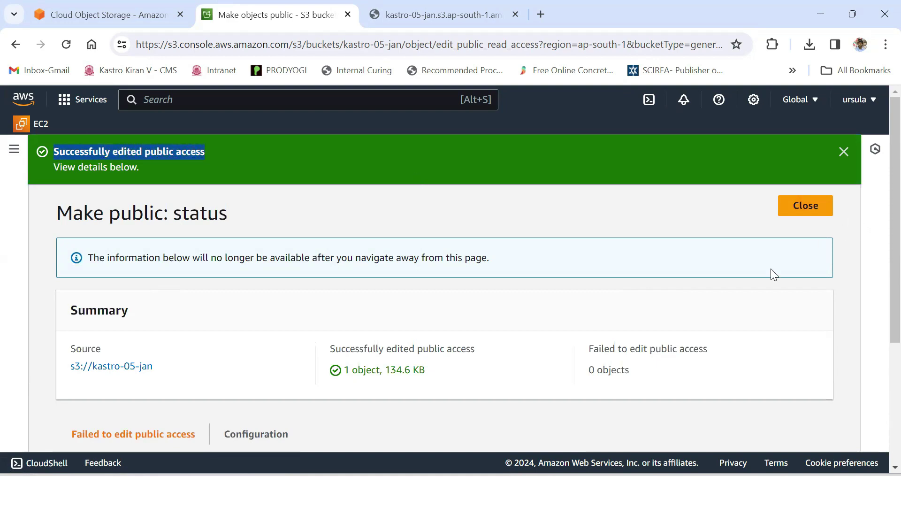
key(Return)
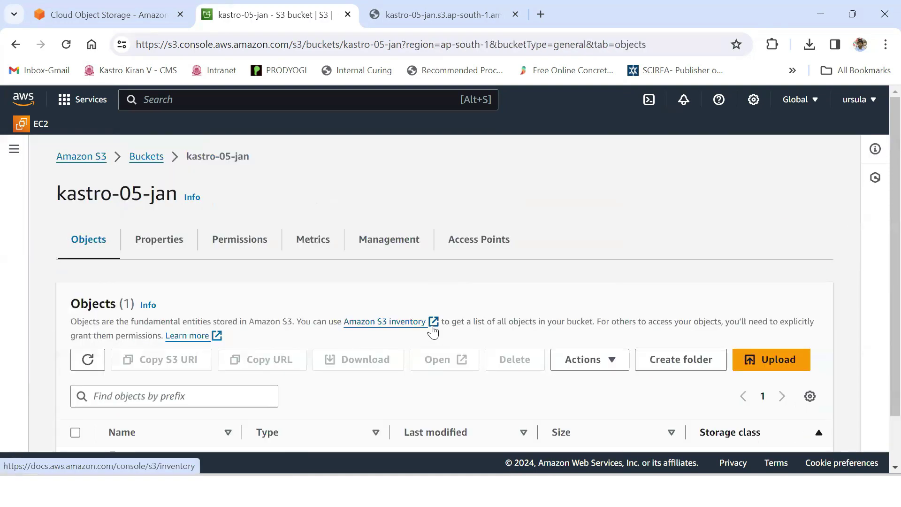
Step: Reload the poster's object URL and view the whole image to verify its public access
scroll(215, 346, down, 1)
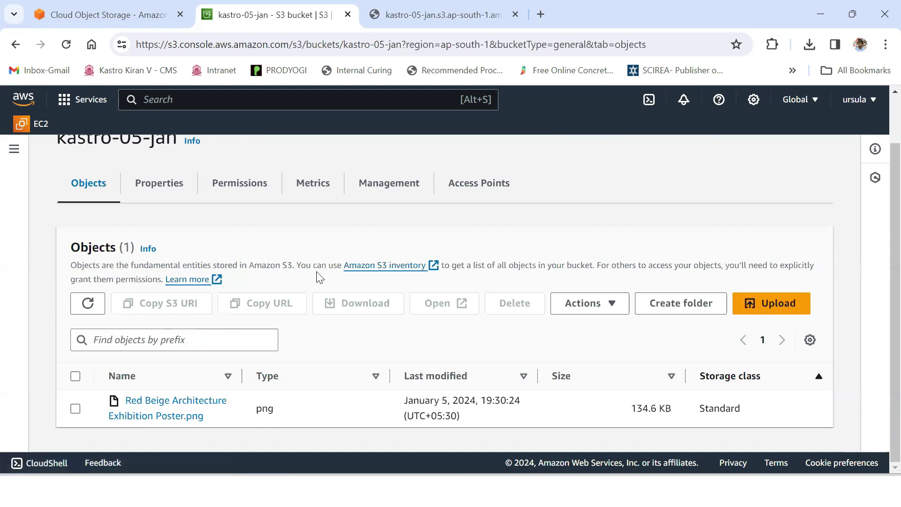
click(412, 14)
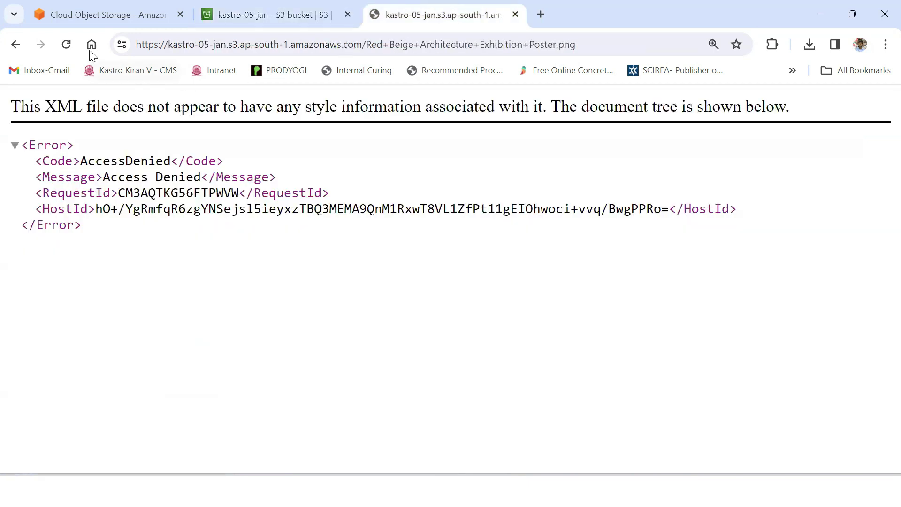
click(67, 47)
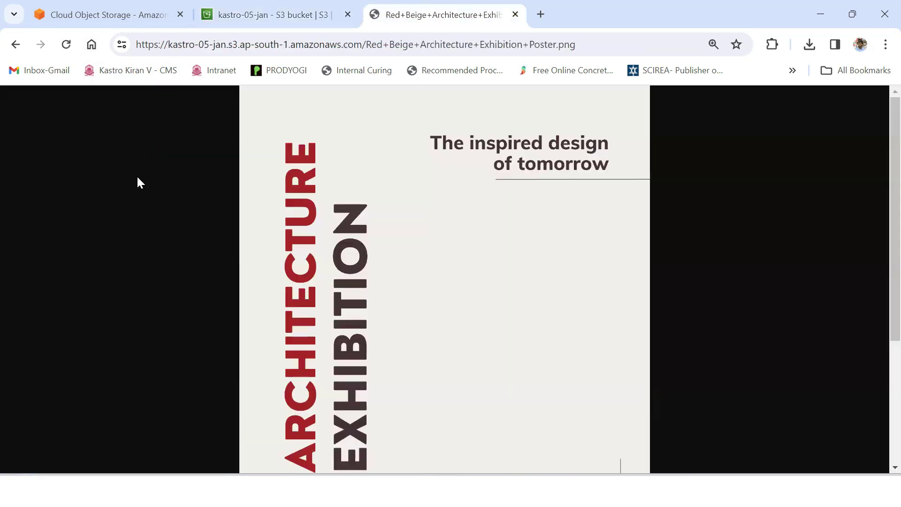
scroll(688, 361, down, 4)
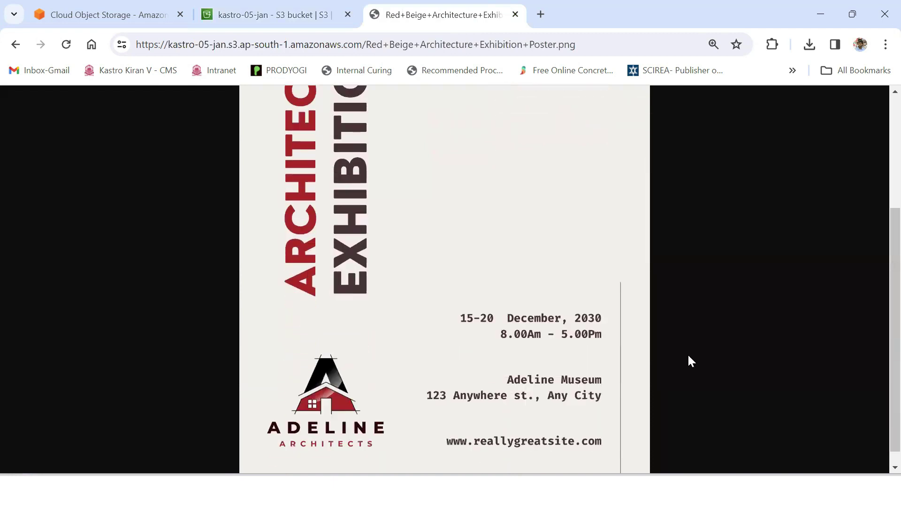
scroll(688, 361, up, 4)
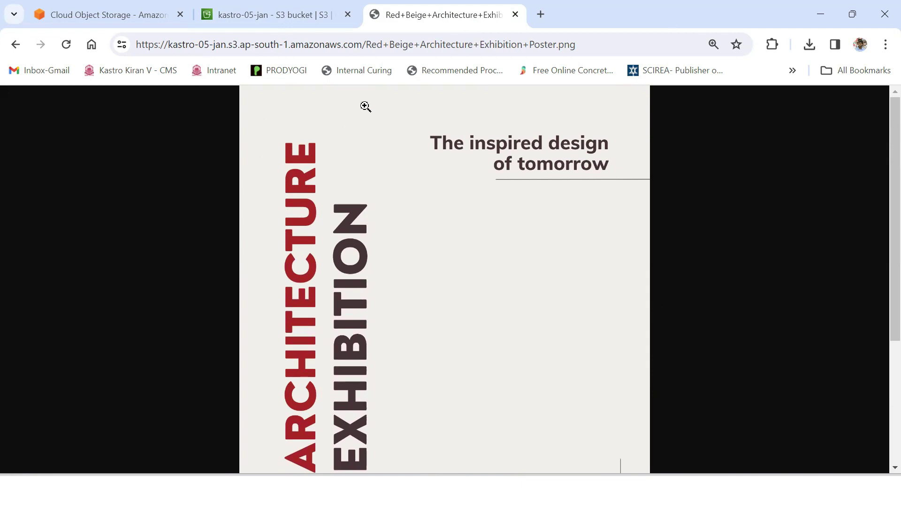
Step: Review the available object actions and the object URL in the poster's properties
click(281, 12)
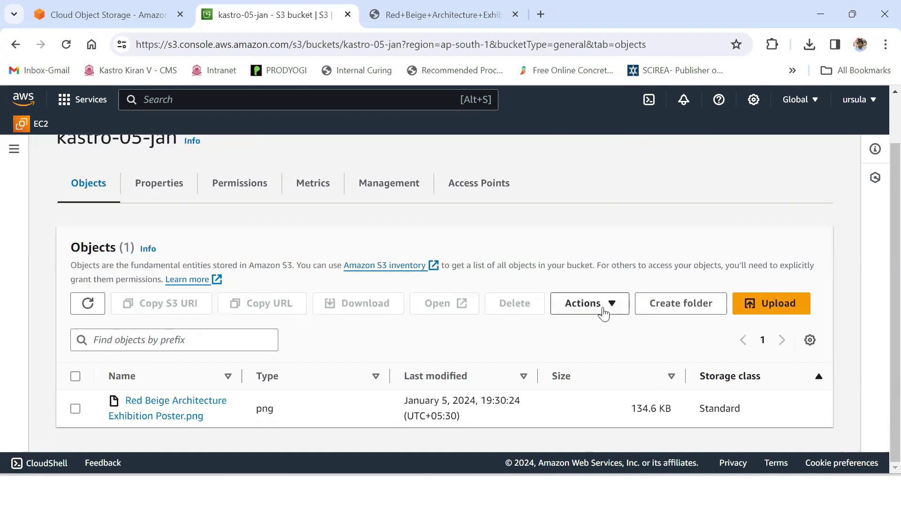
click(604, 311)
scroll(638, 267, down, 3)
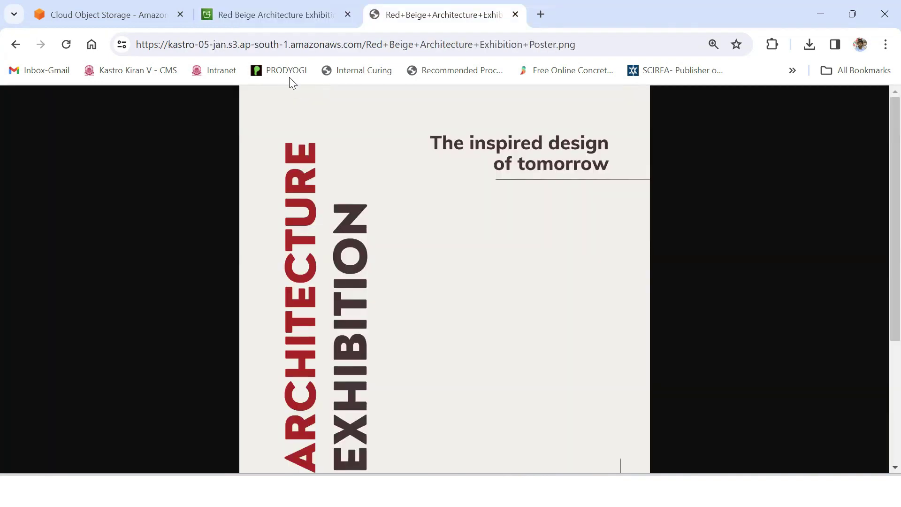
click(257, 20)
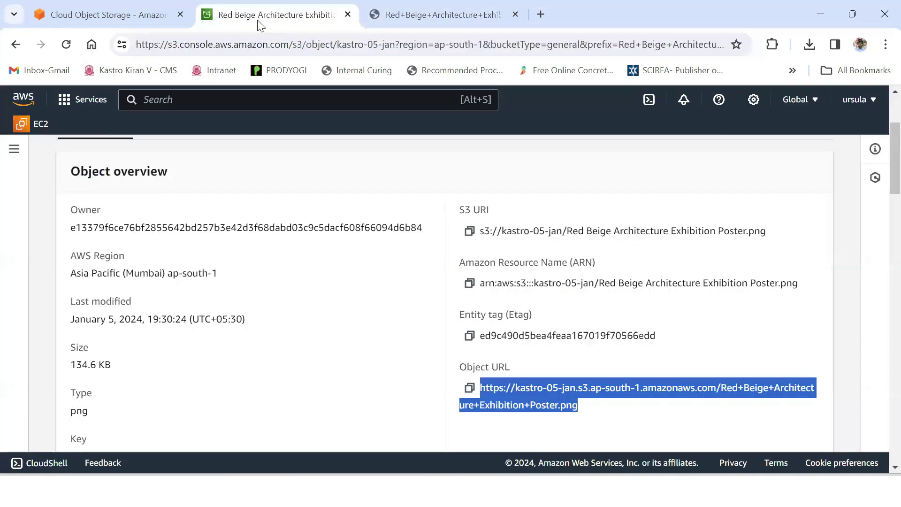
scroll(239, 271, up, 3)
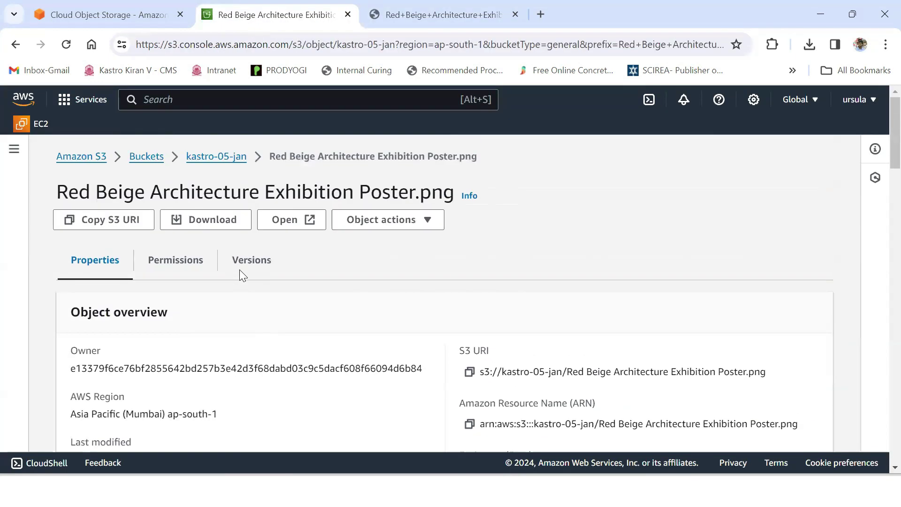
Step: Go back through the kastro-05-jan bucket to the list of general purpose buckets
click(207, 161)
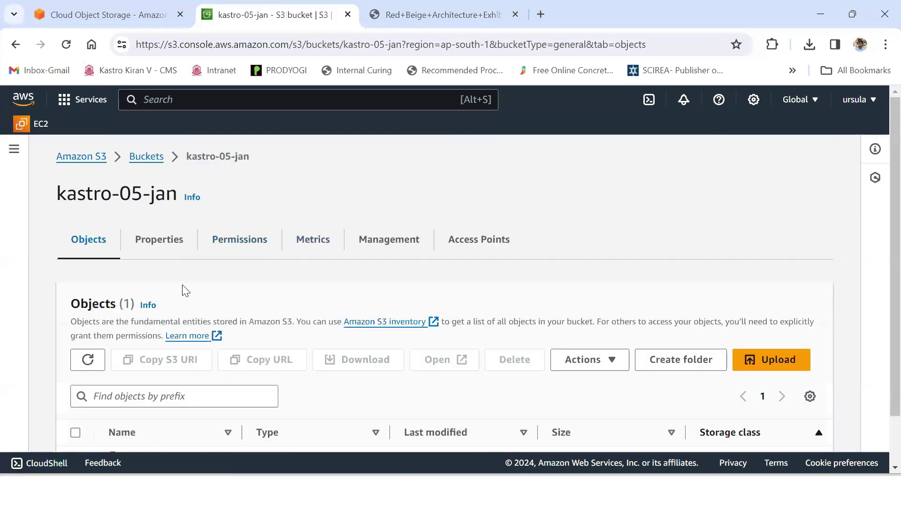
scroll(184, 289, down, 1)
scroll(184, 289, up, 1)
click(143, 162)
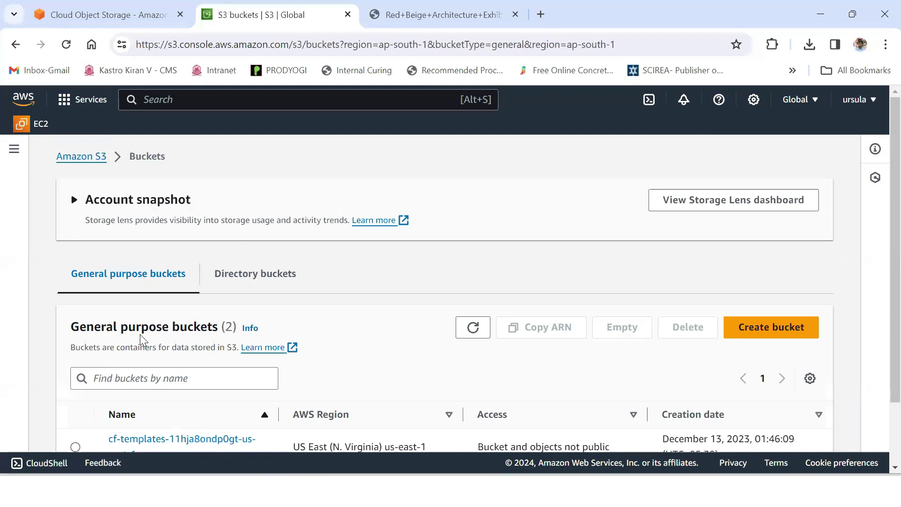
scroll(140, 334, down, 2)
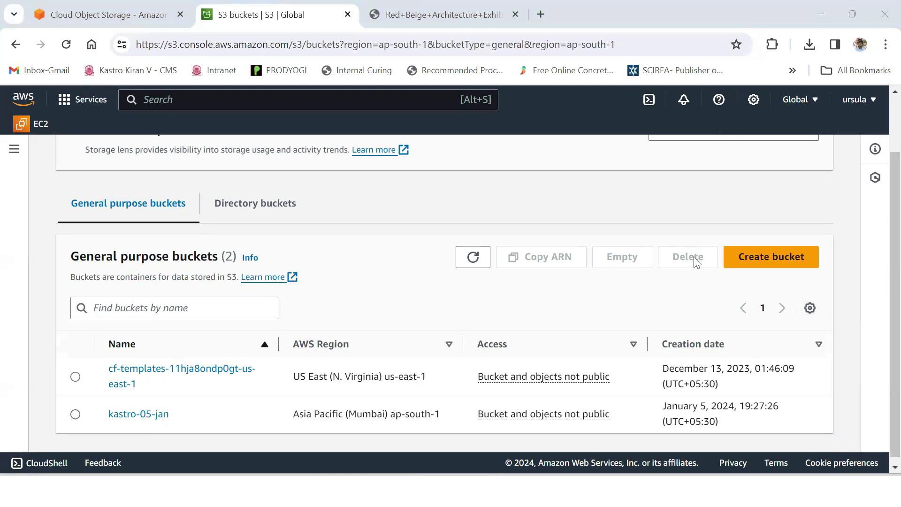
Step: Alternate the selection between the two general purpose buckets, leaving kastro-05-jan selected
click(76, 415)
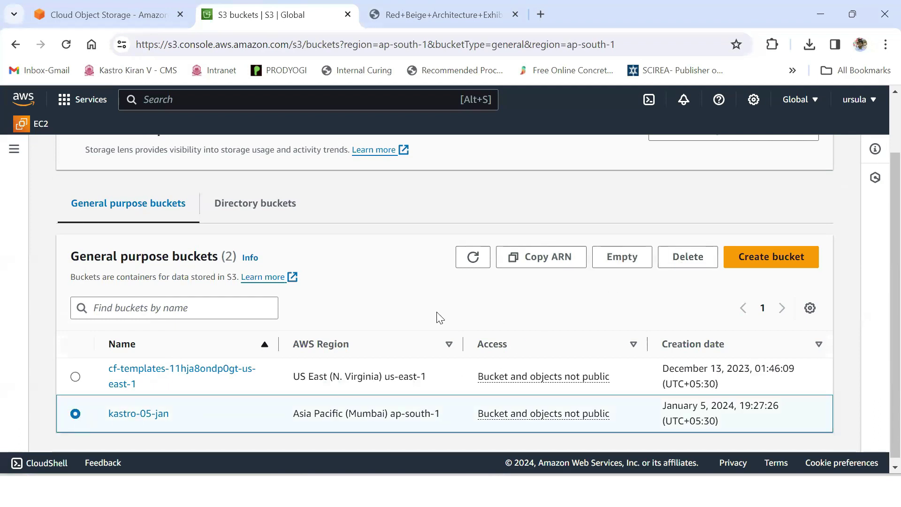
click(76, 378)
click(75, 413)
click(76, 377)
click(75, 413)
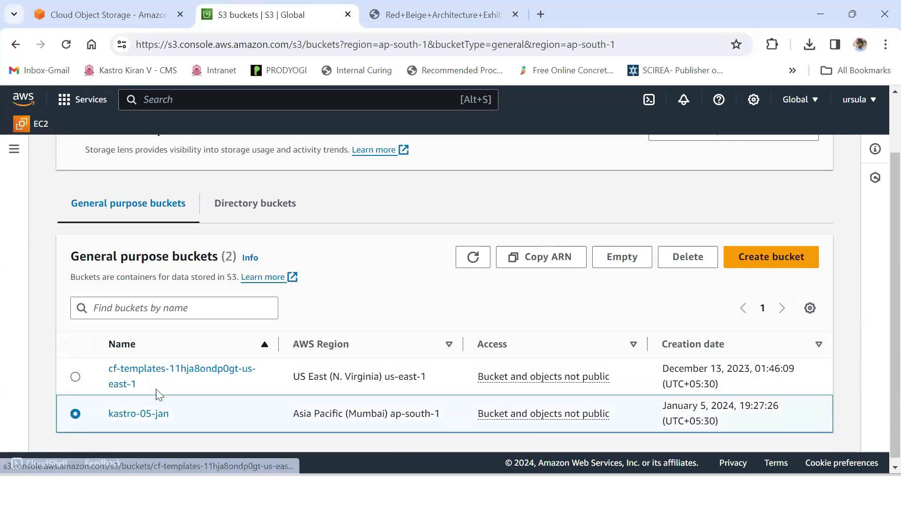
click(75, 377)
click(75, 414)
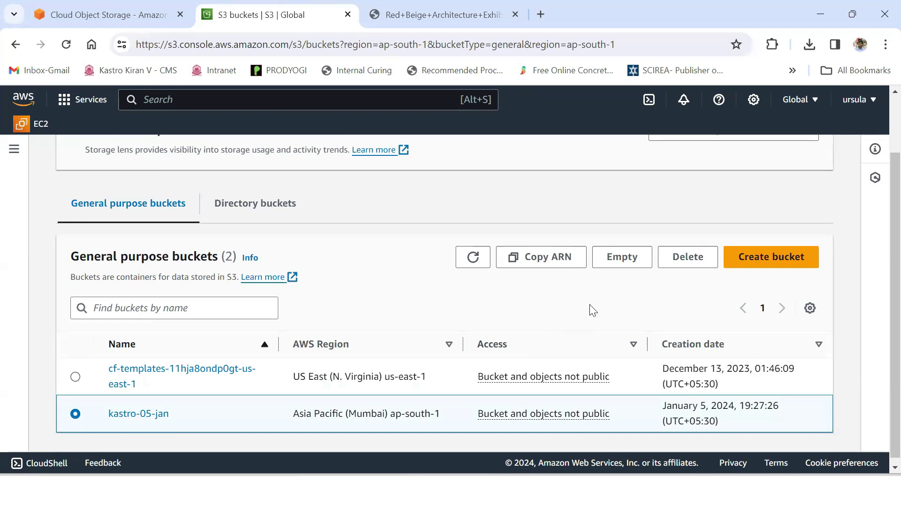
Step: Try to delete the kastro-05-jan bucket and read the conditions for bucket deletion
click(676, 260)
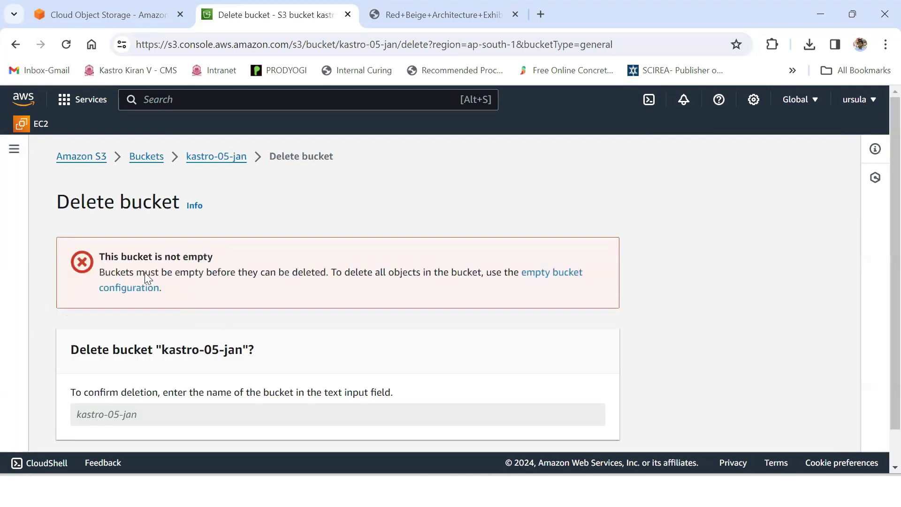
drag(100, 254, 218, 258)
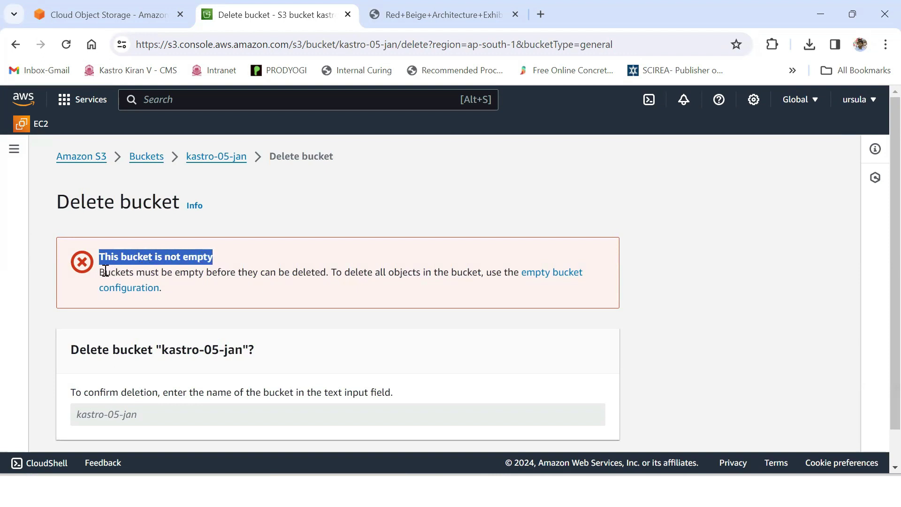
drag(101, 272, 330, 273)
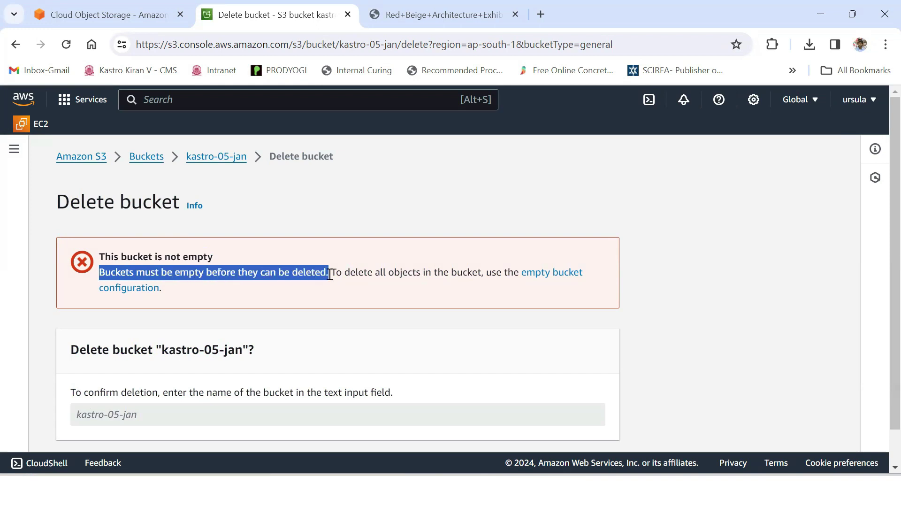
click(129, 274)
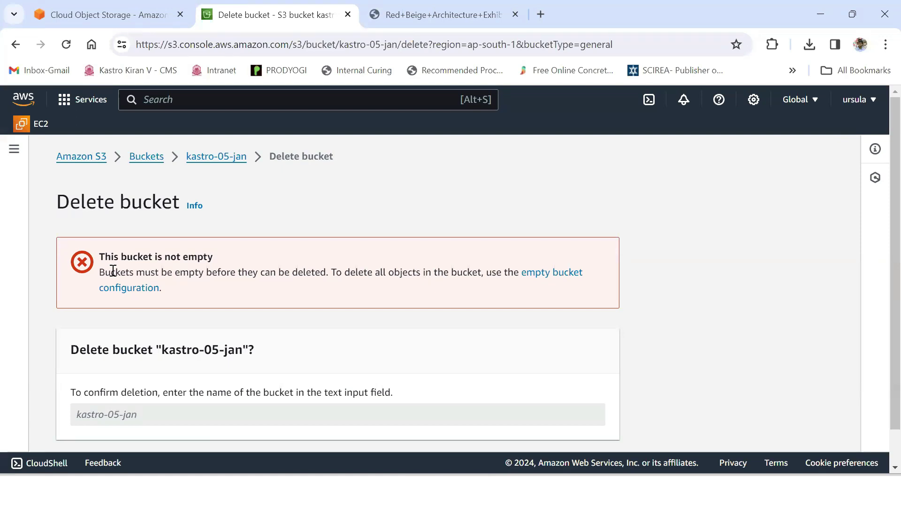
Step: Open the kastro-05-jan bucket and request deletion of Red Beige Architecture Exhibition Poster.png
click(216, 157)
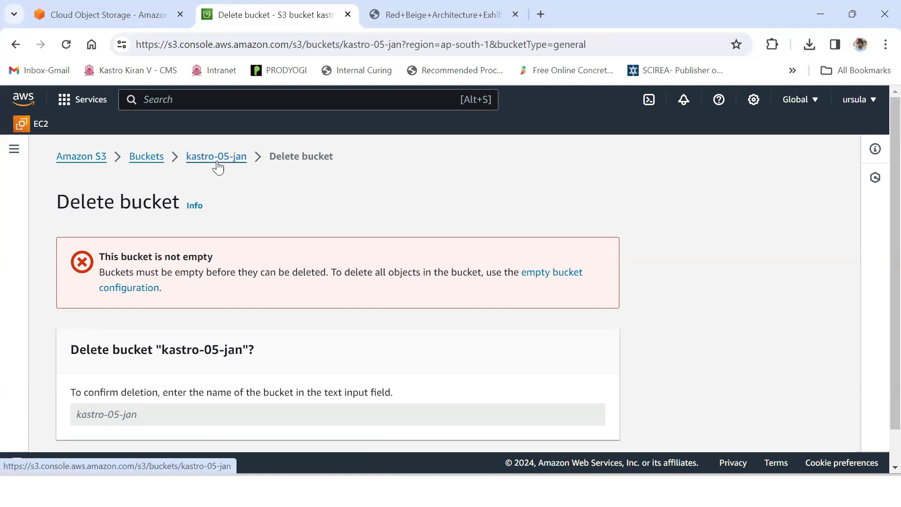
scroll(135, 357, down, 1)
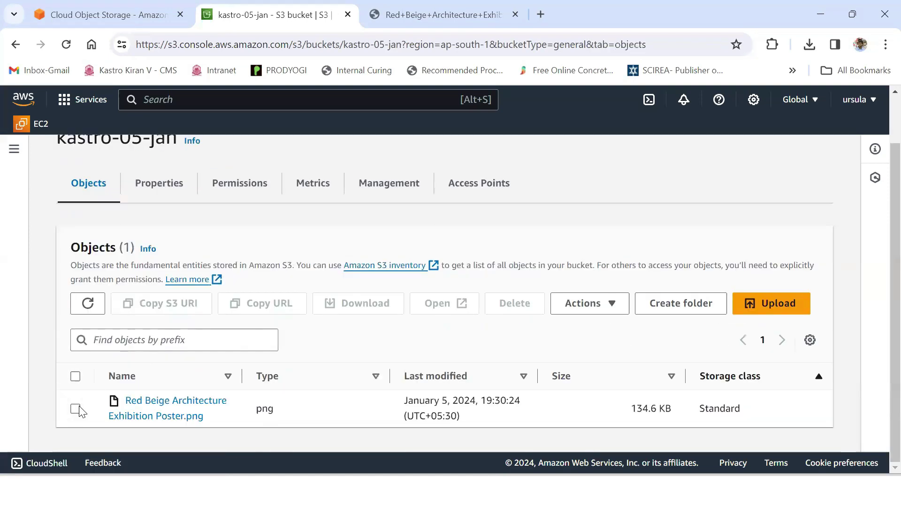
click(101, 410)
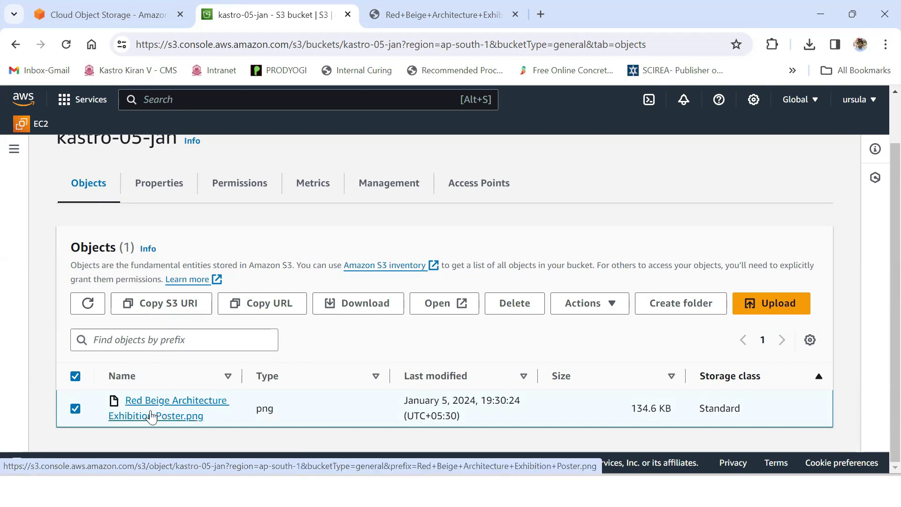
click(512, 310)
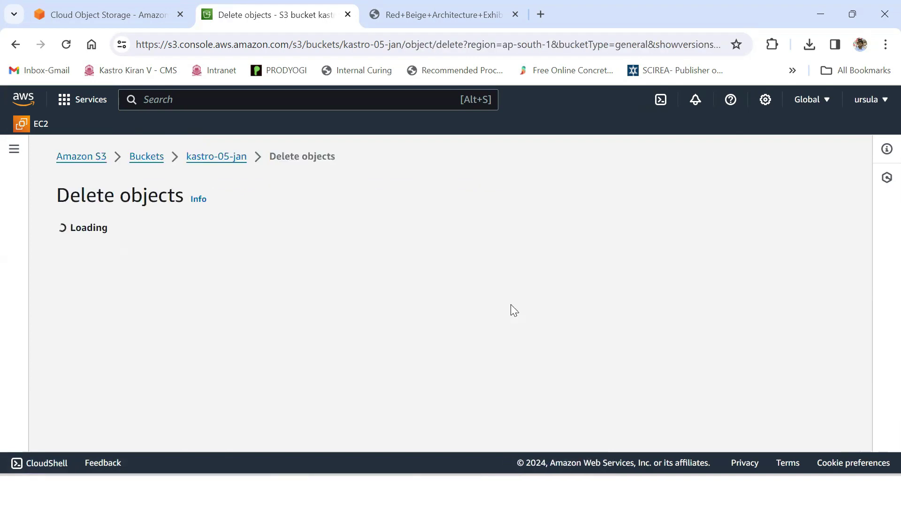
scroll(514, 310, down, 3)
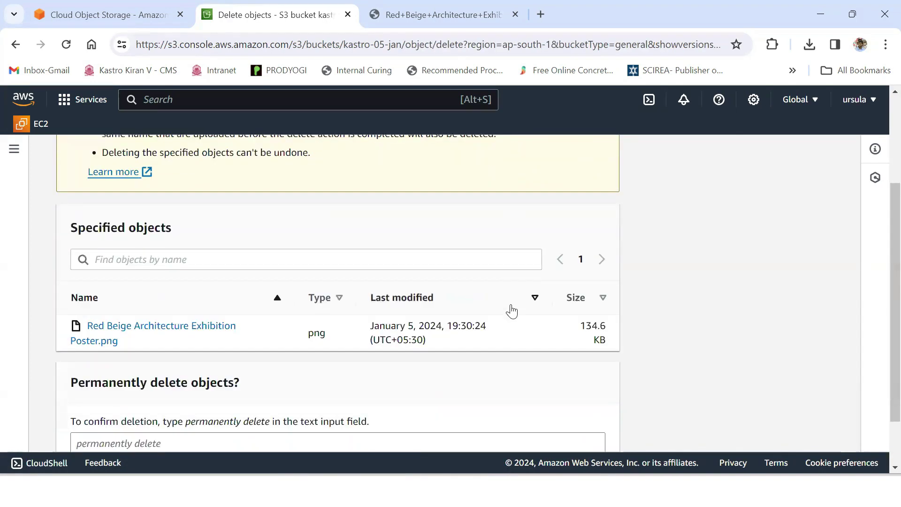
scroll(512, 310, down, 2)
click(274, 378)
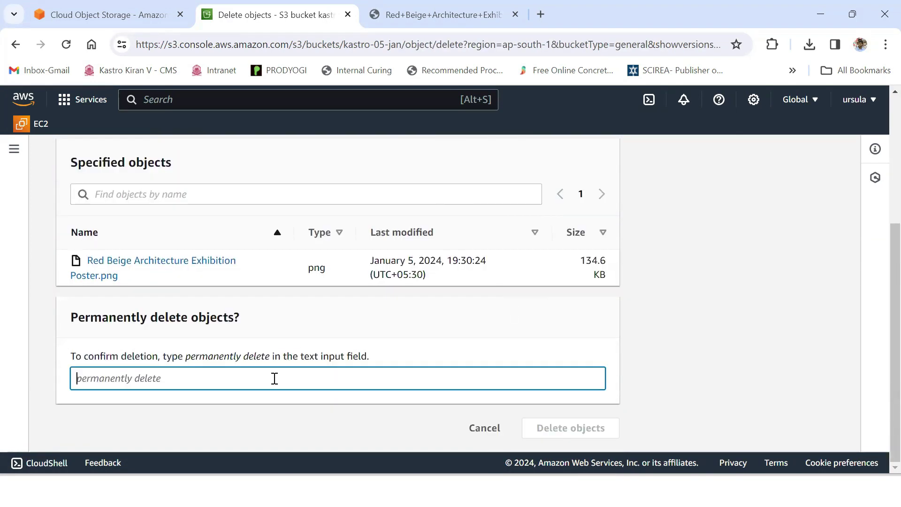
text(perm)
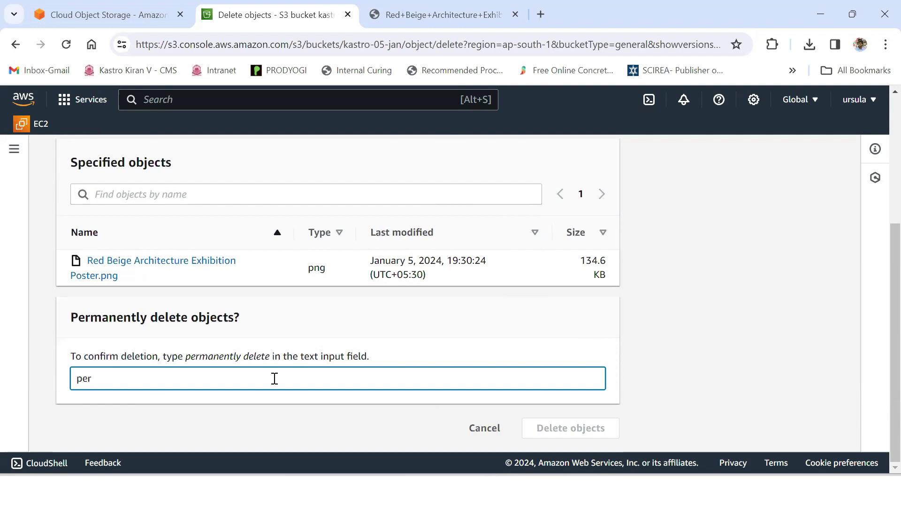
key(BackSpace)
key(BackSpace)
key(BackSpace)
Step: Delete the poster object by entering the confirmation phrase "permanently delete", and close the deletion status
click(217, 365)
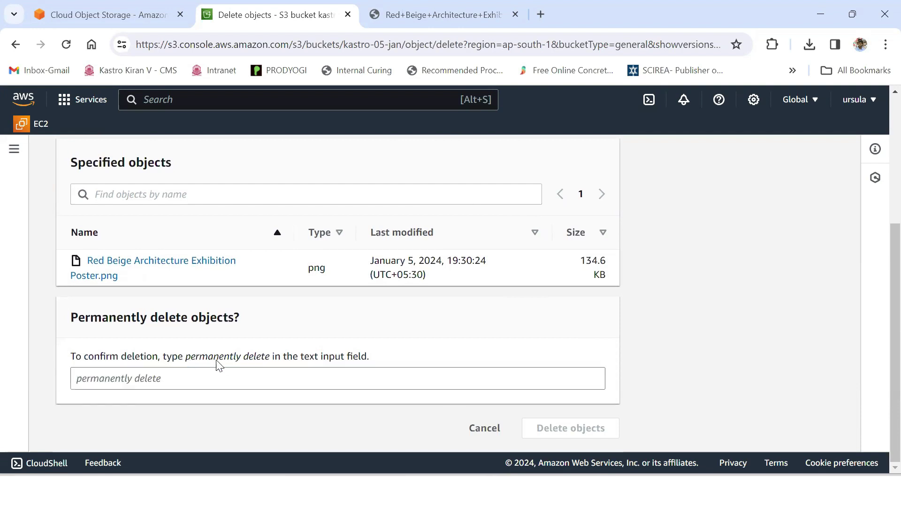
drag(217, 365, 274, 361)
key(ctrl+c)
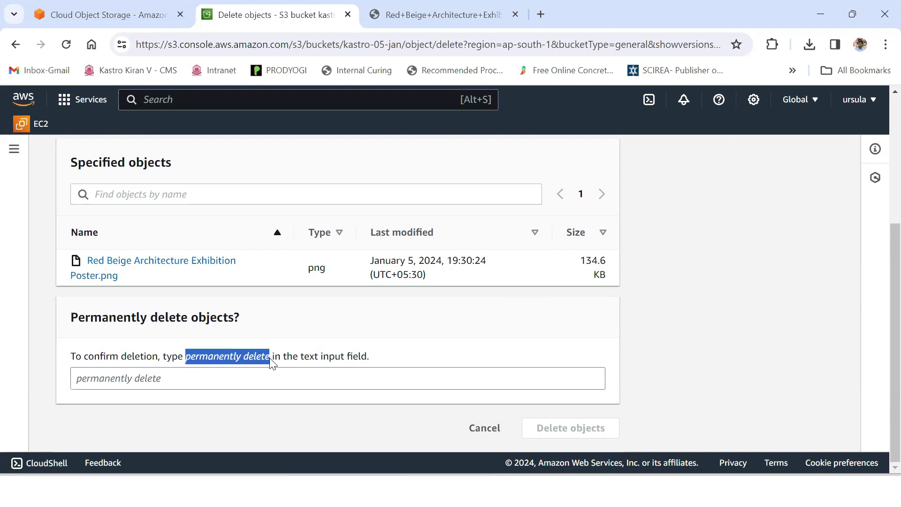
click(213, 384)
key(ctrl+v)
click(585, 432)
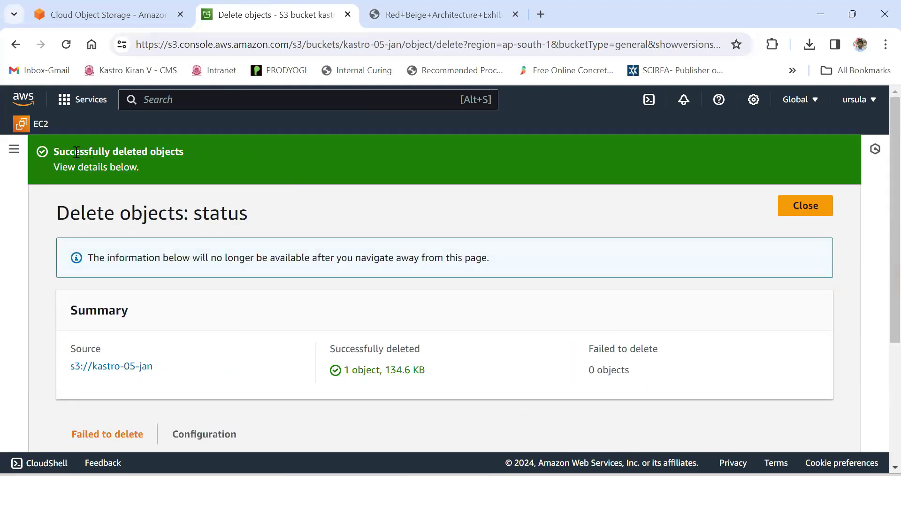
drag(61, 151, 208, 156)
click(801, 202)
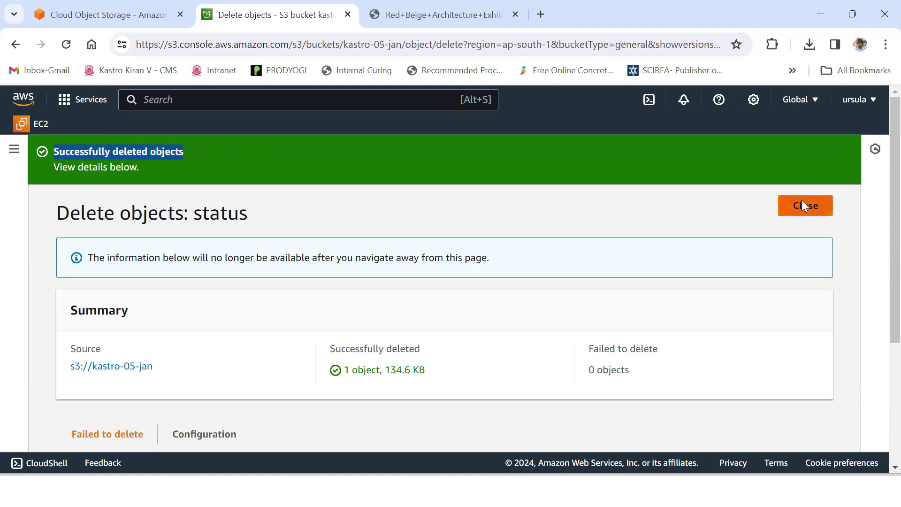
Step: Check the object count of the kastro-05-jan bucket and return to the list of buckets
scroll(226, 330, down, 2)
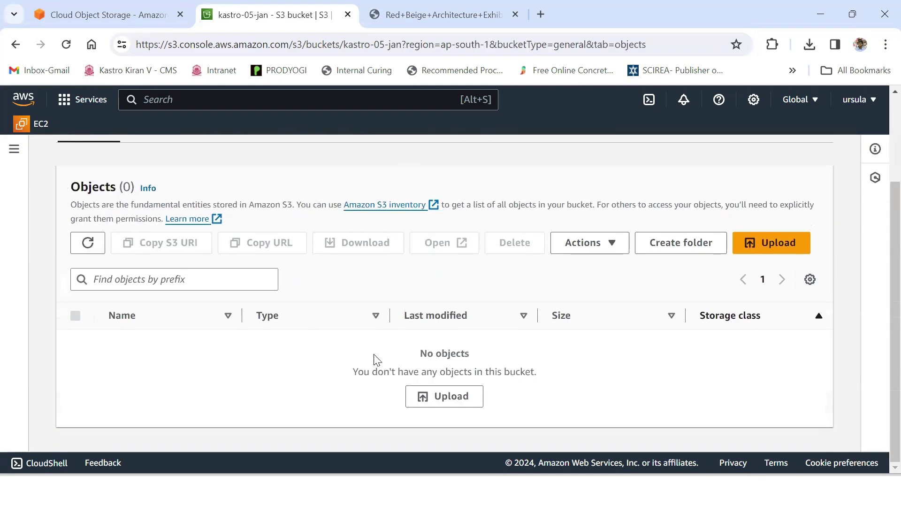
double_click(127, 186)
scroll(173, 323, up, 2)
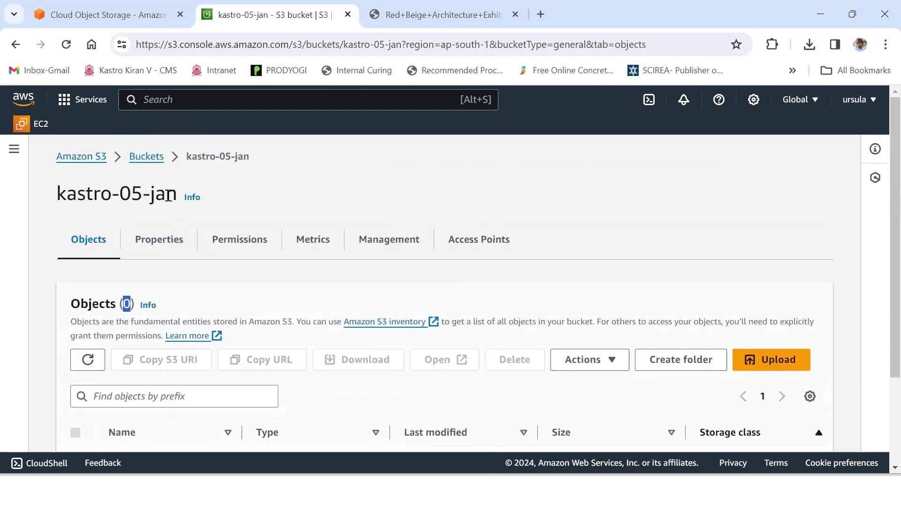
click(148, 156)
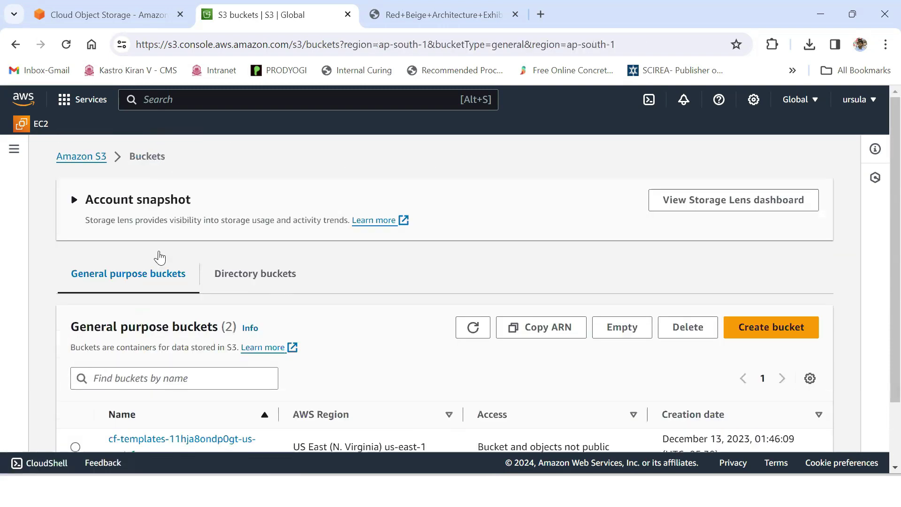
Step: Delete the kastro-05-jan bucket, confirming with its name, and dismiss the notification
scroll(169, 305, down, 2)
click(75, 409)
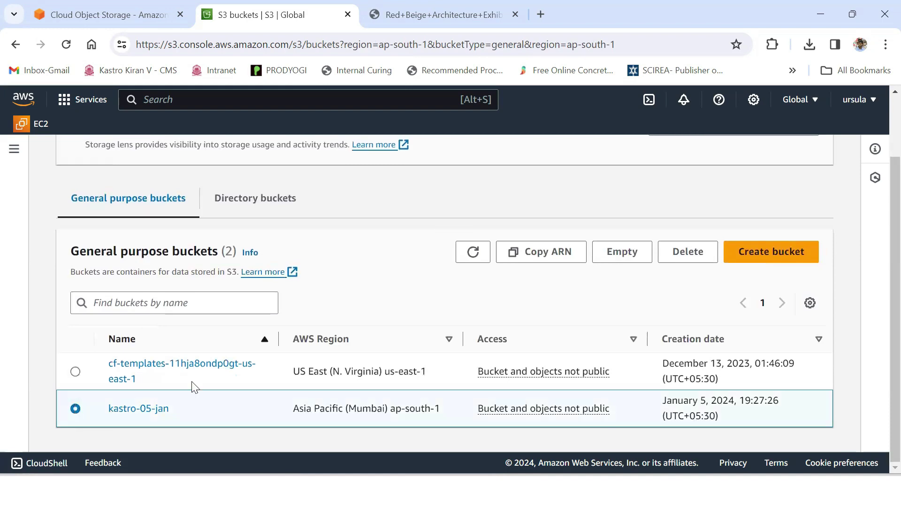
click(694, 251)
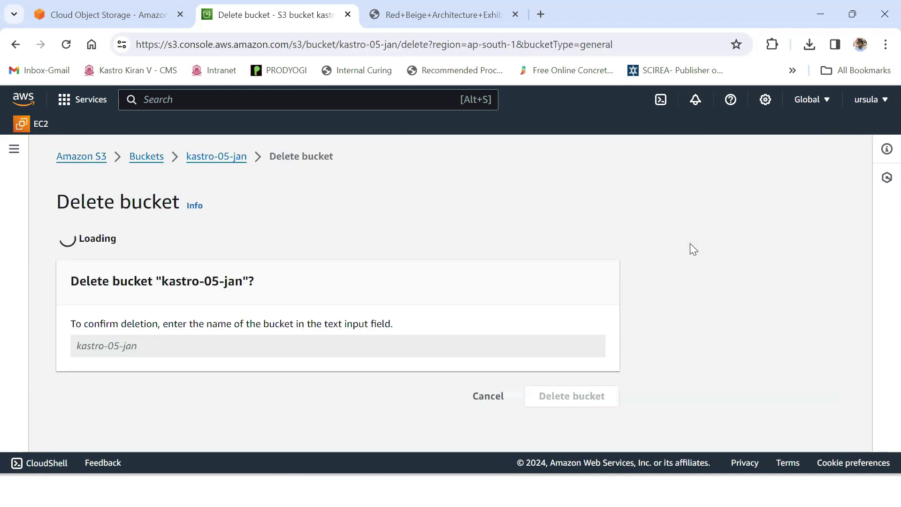
scroll(196, 381, down, 2)
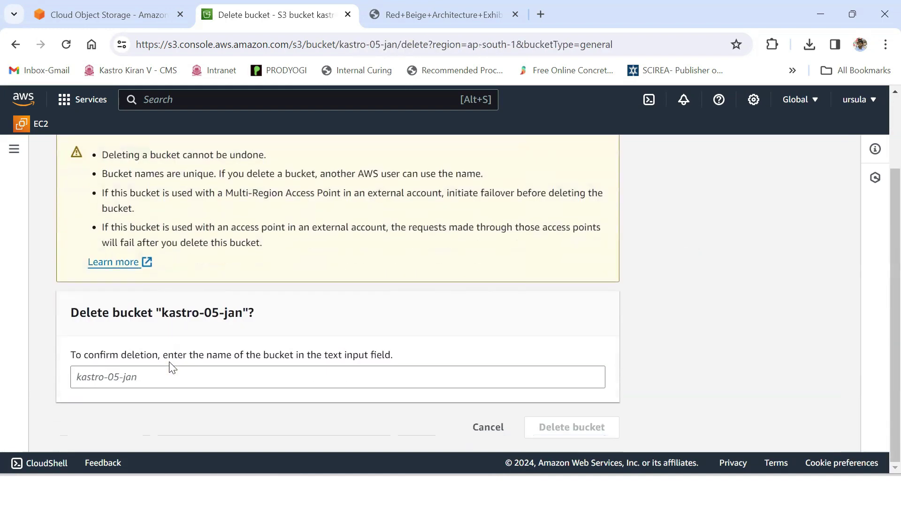
click(132, 376)
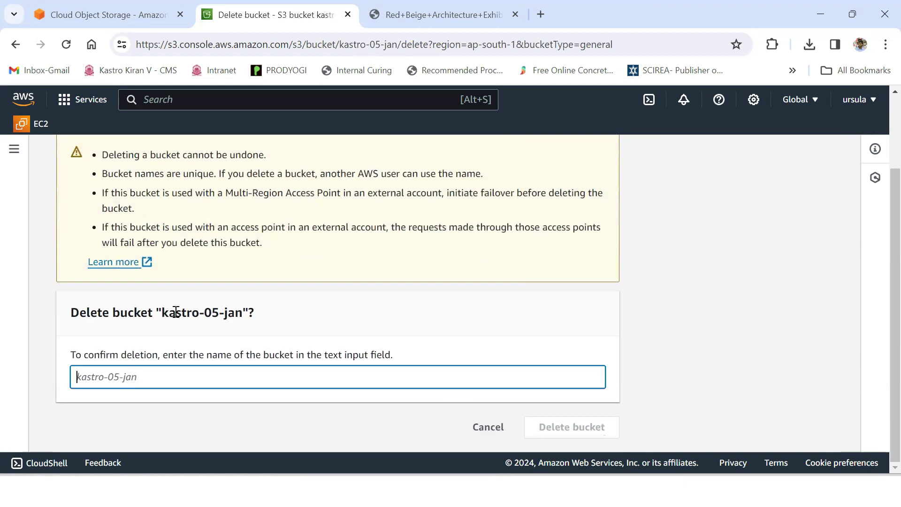
drag(162, 313, 242, 313)
key(ctrl+c)
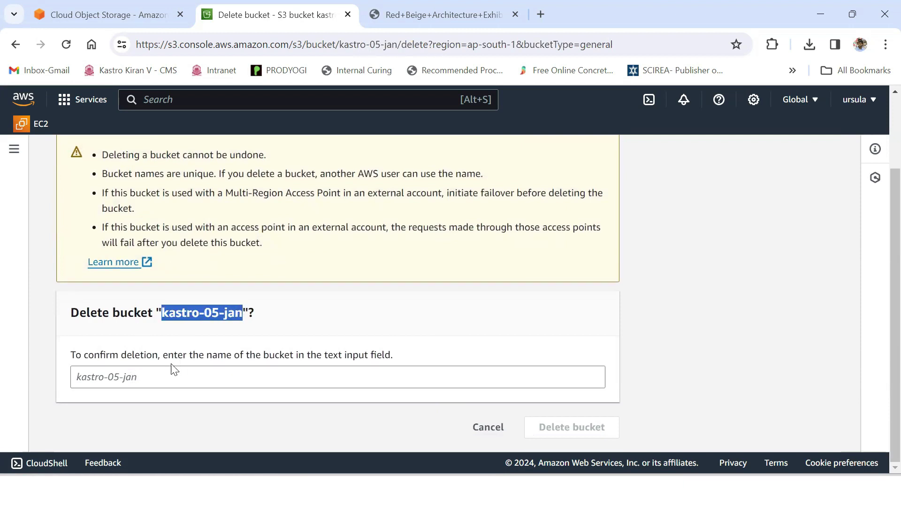
click(120, 375)
key(ctrl+v)
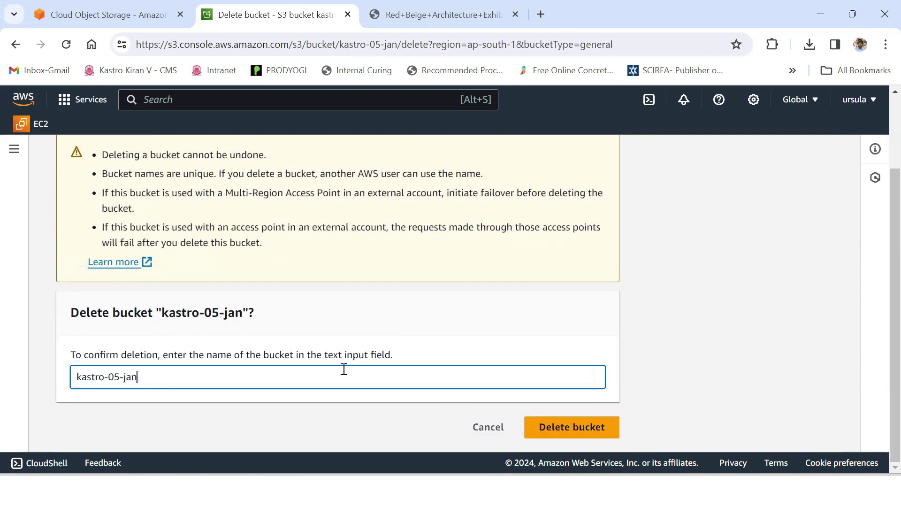
click(569, 428)
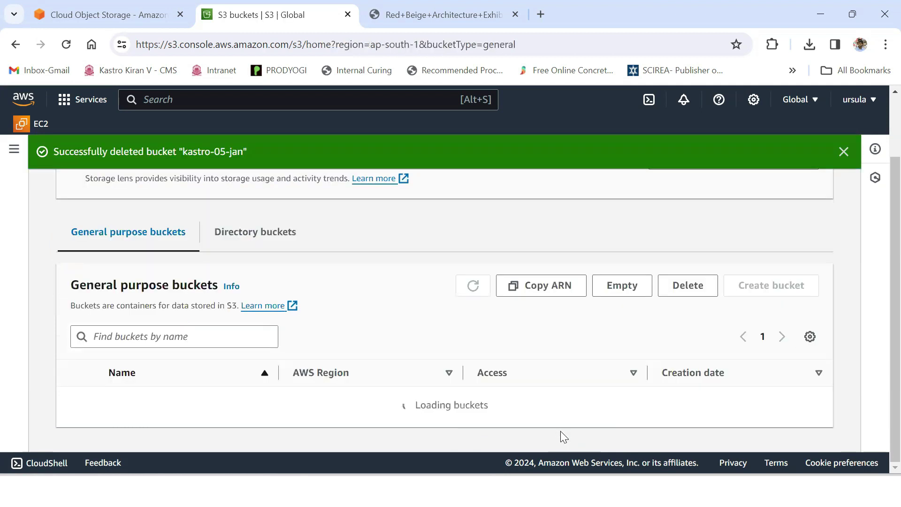
drag(55, 152, 249, 159)
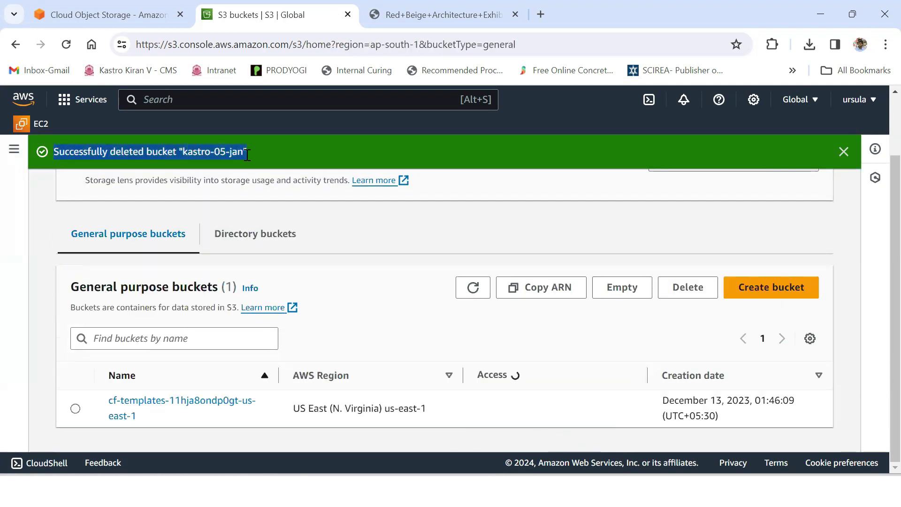
click(843, 151)
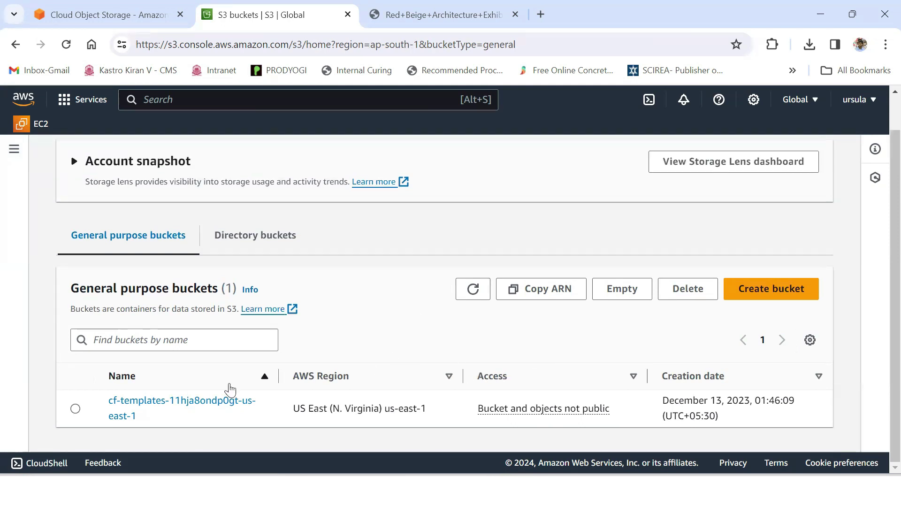